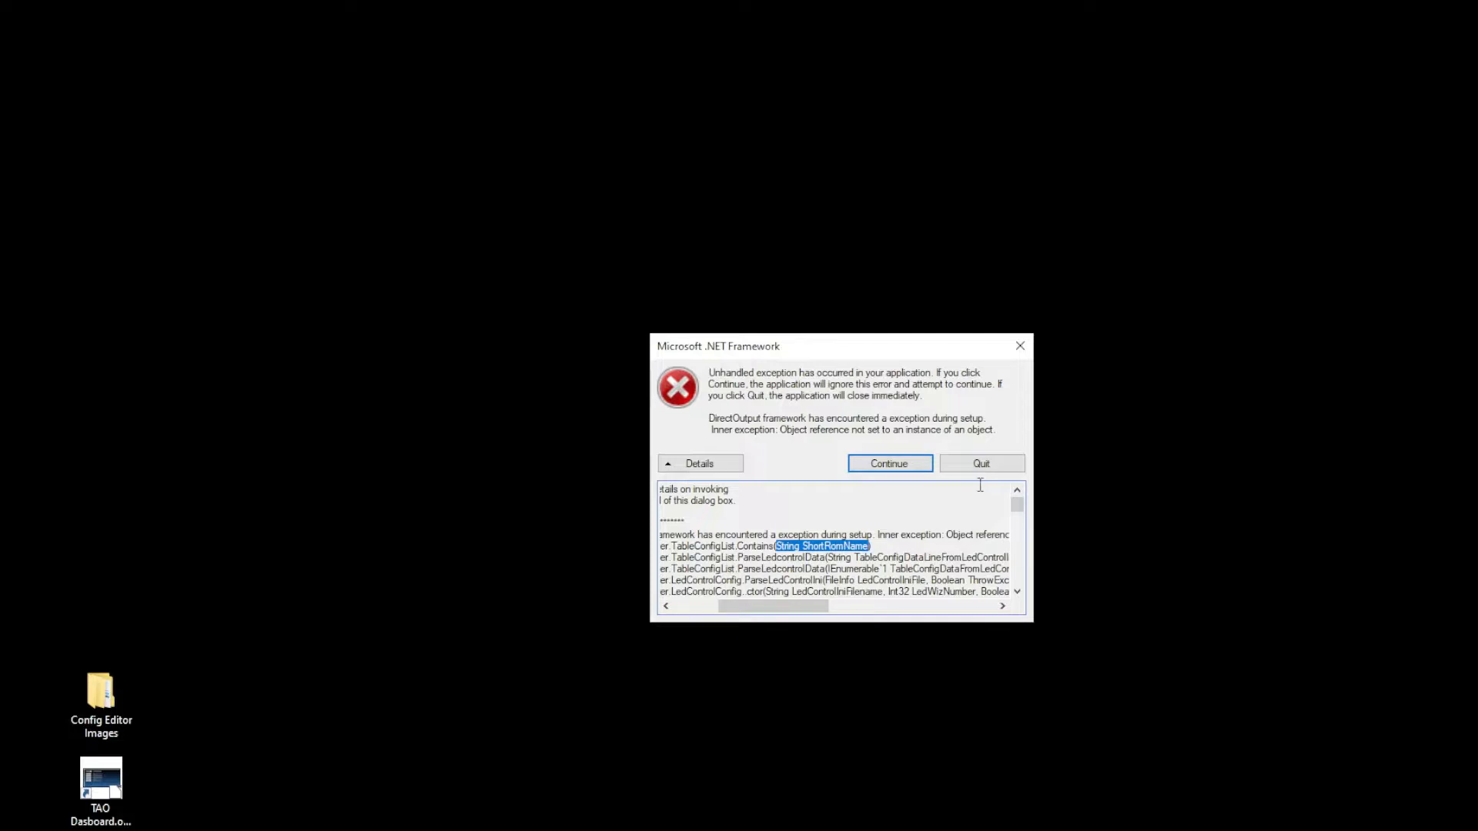
# Quit the application from the unhandled .NET exception dialog.
pyautogui.click(979, 468)
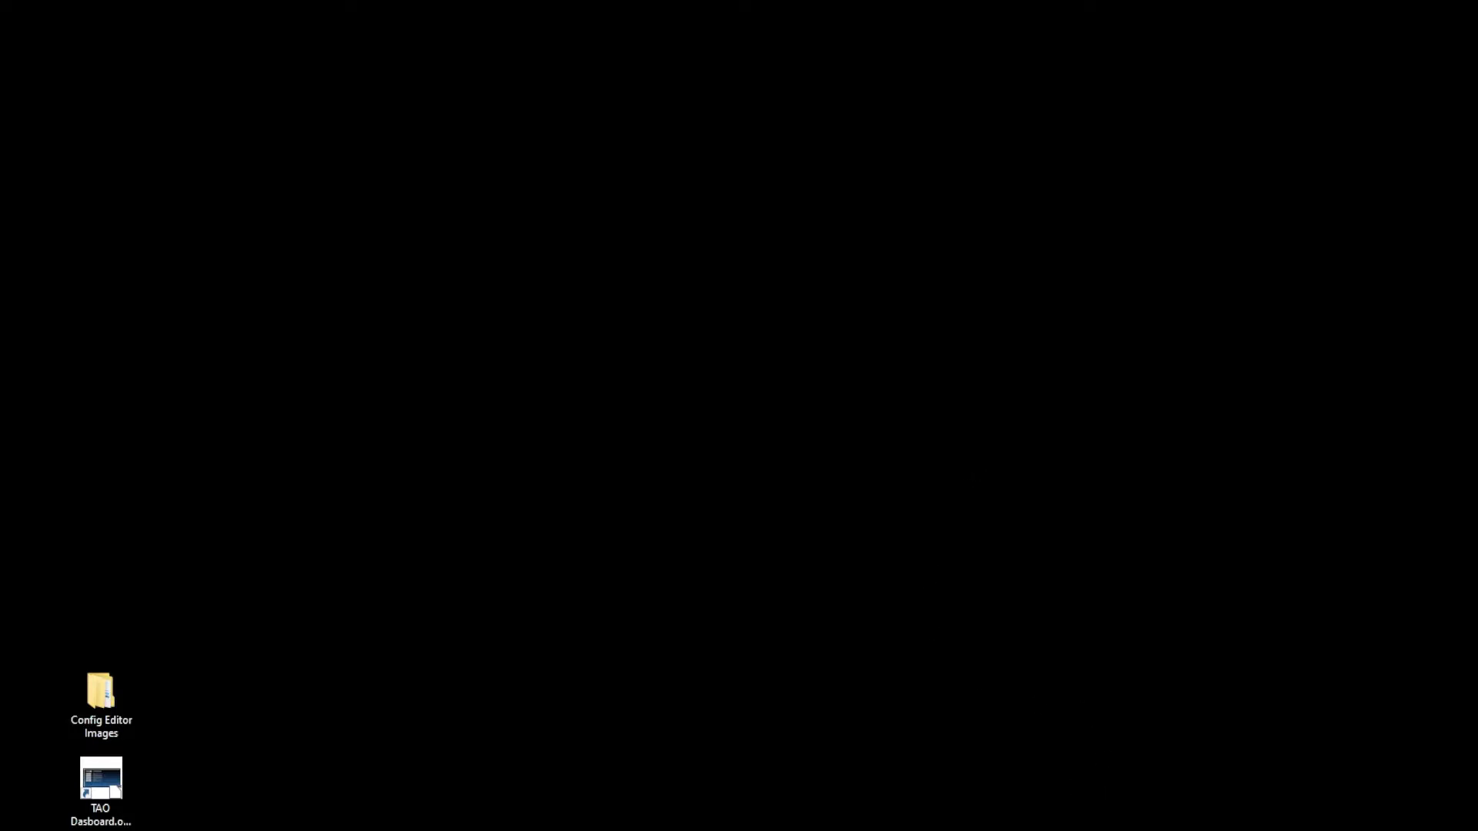
pyautogui.moveTo(1051, 830)
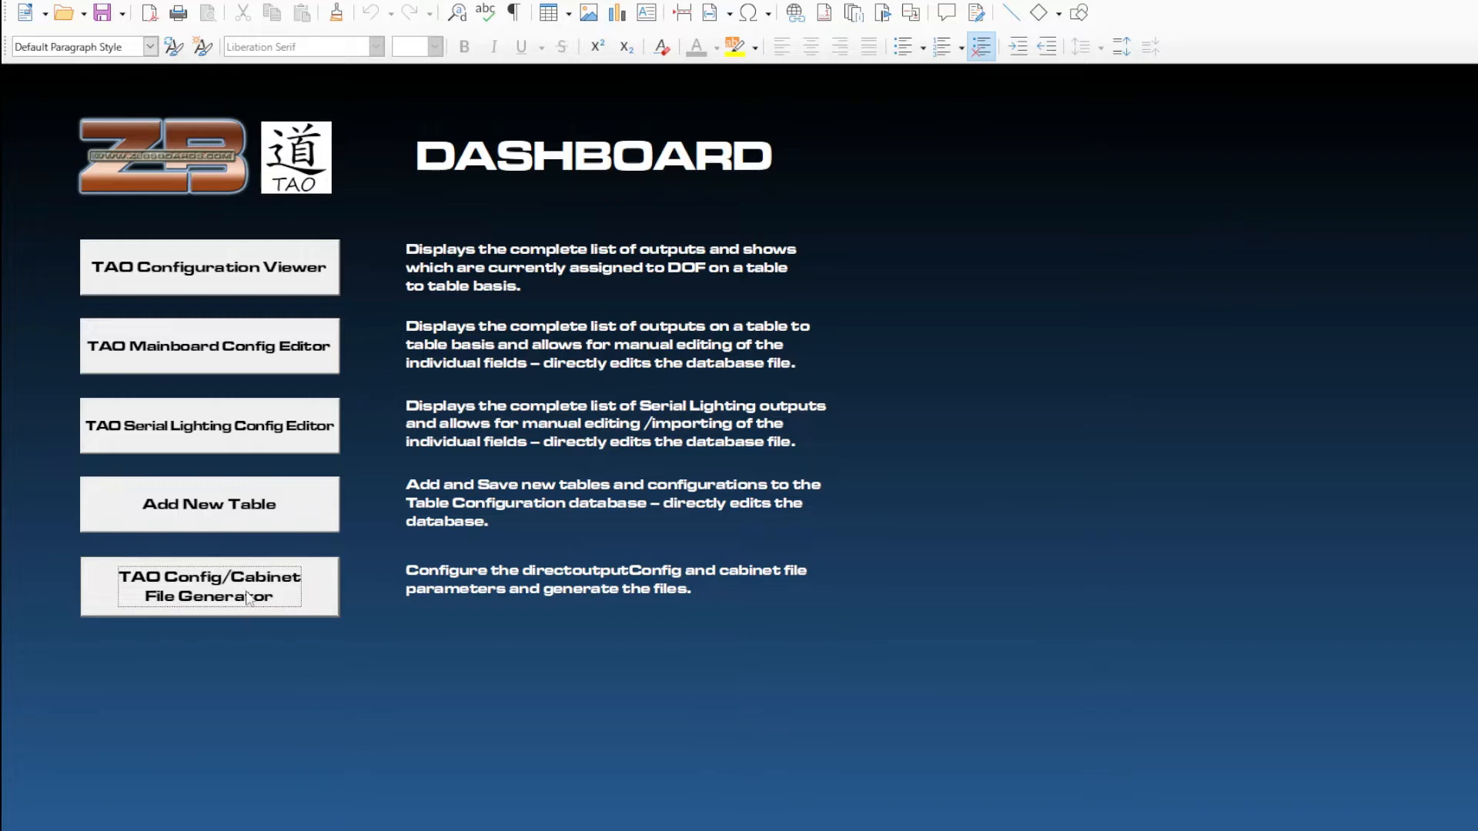
# View the TAO Configuration Viewer, Mainboard Config Editor and Serial Lighting Config Editor in turn from the dashboard.
pyautogui.click(259, 283)
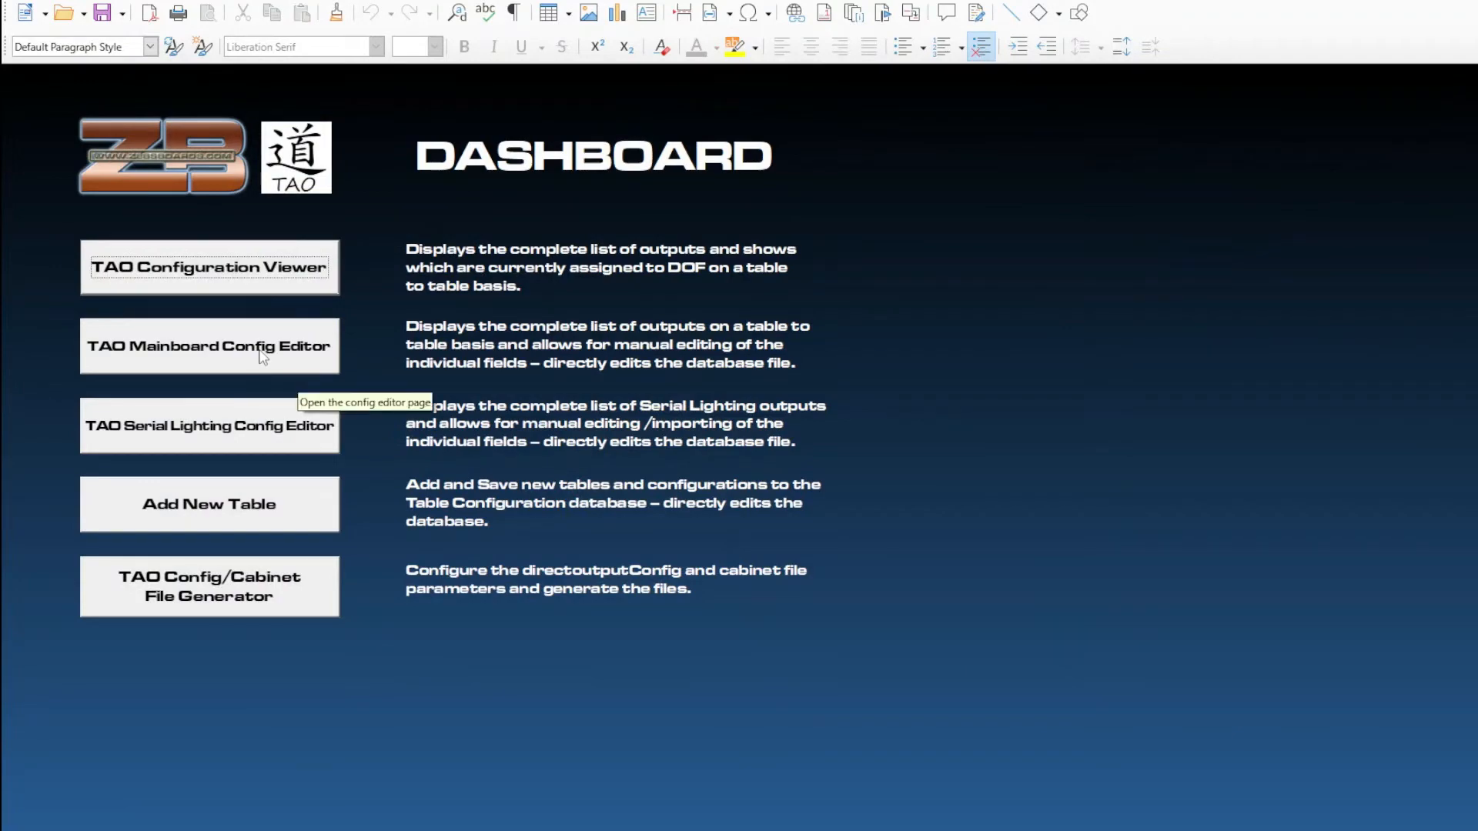
pyautogui.click(262, 353)
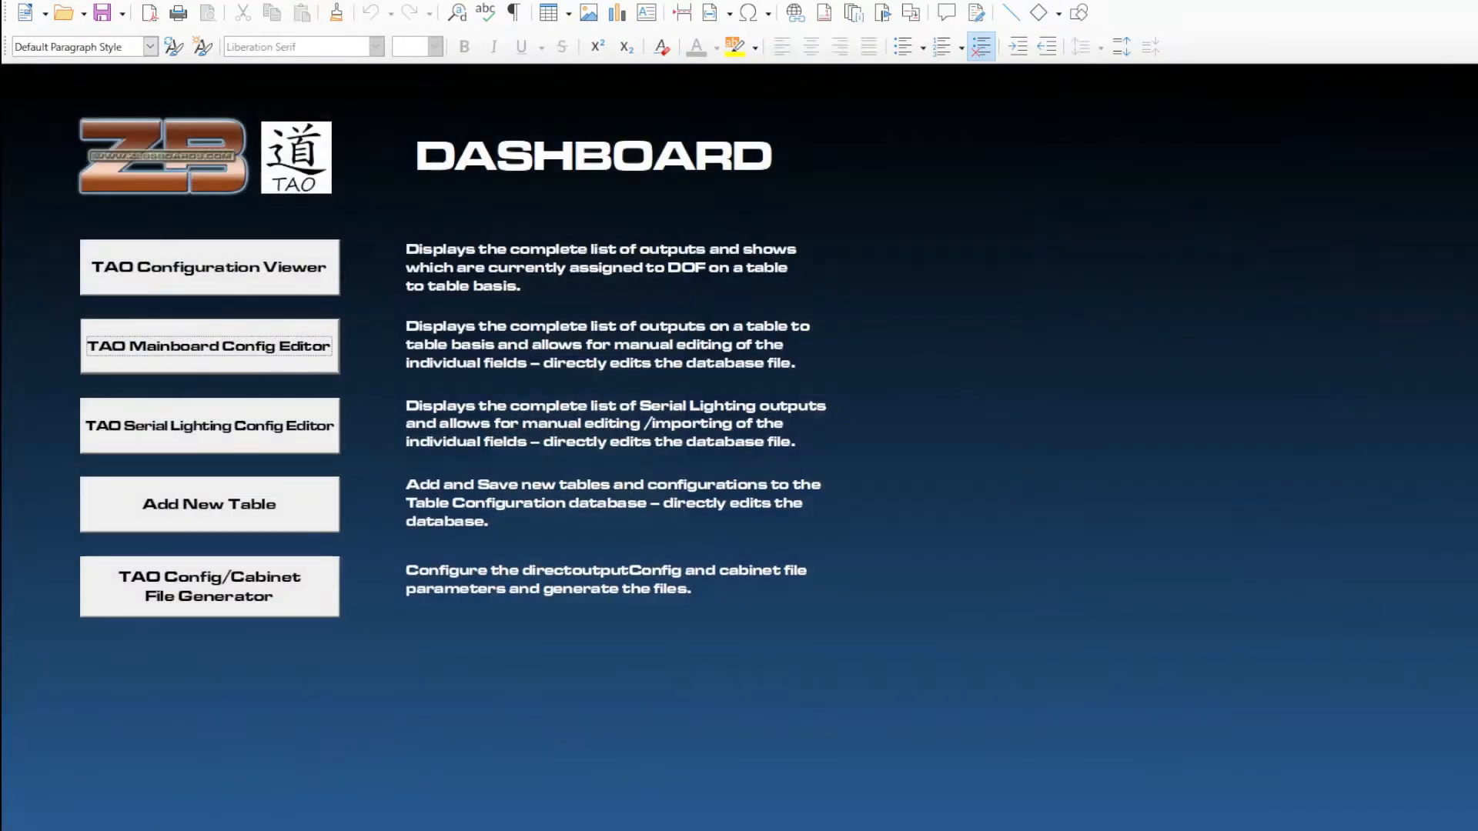
pyautogui.click(279, 442)
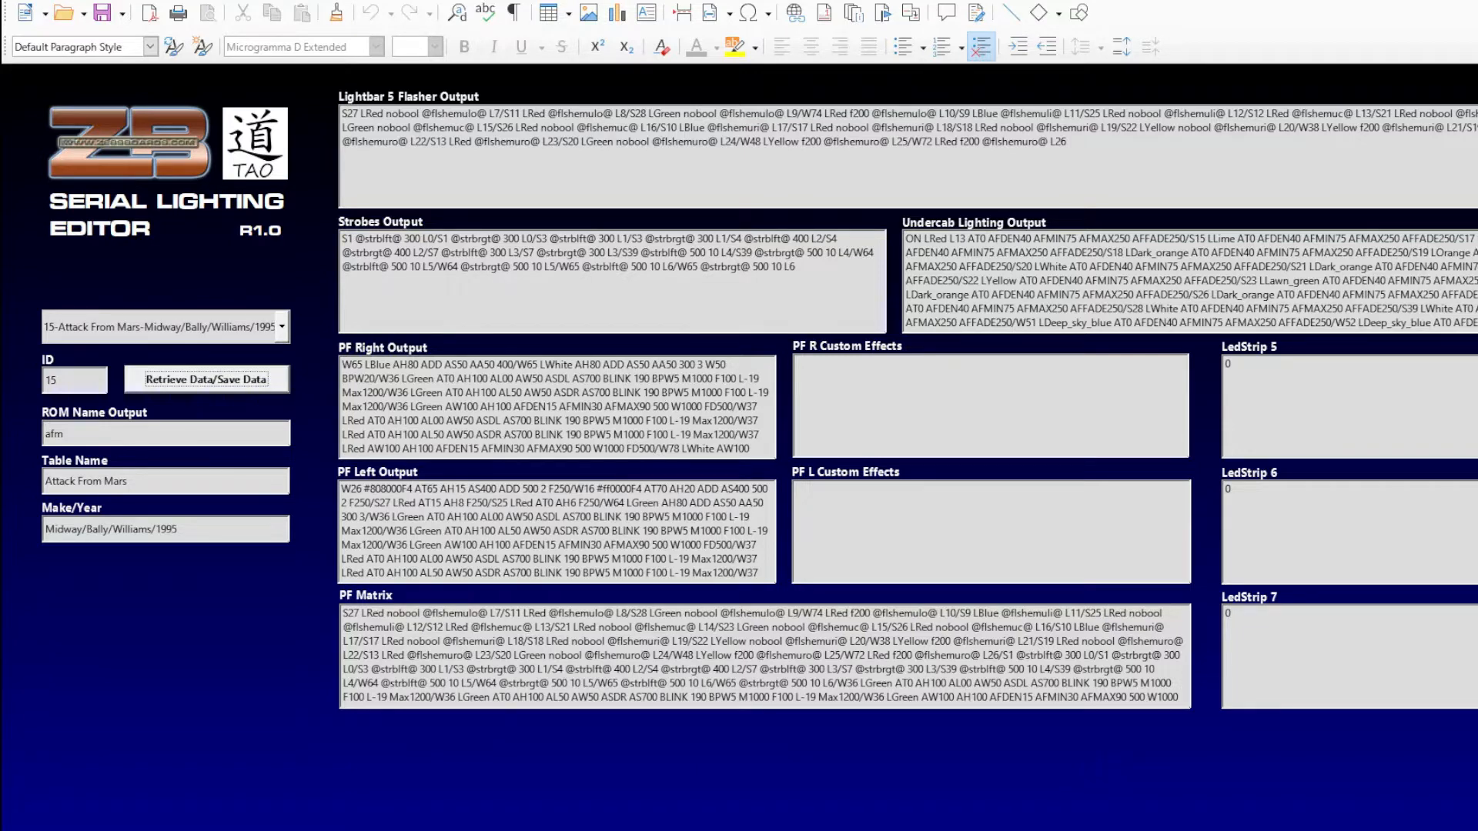
pyautogui.hotkey('alt', 'F4')
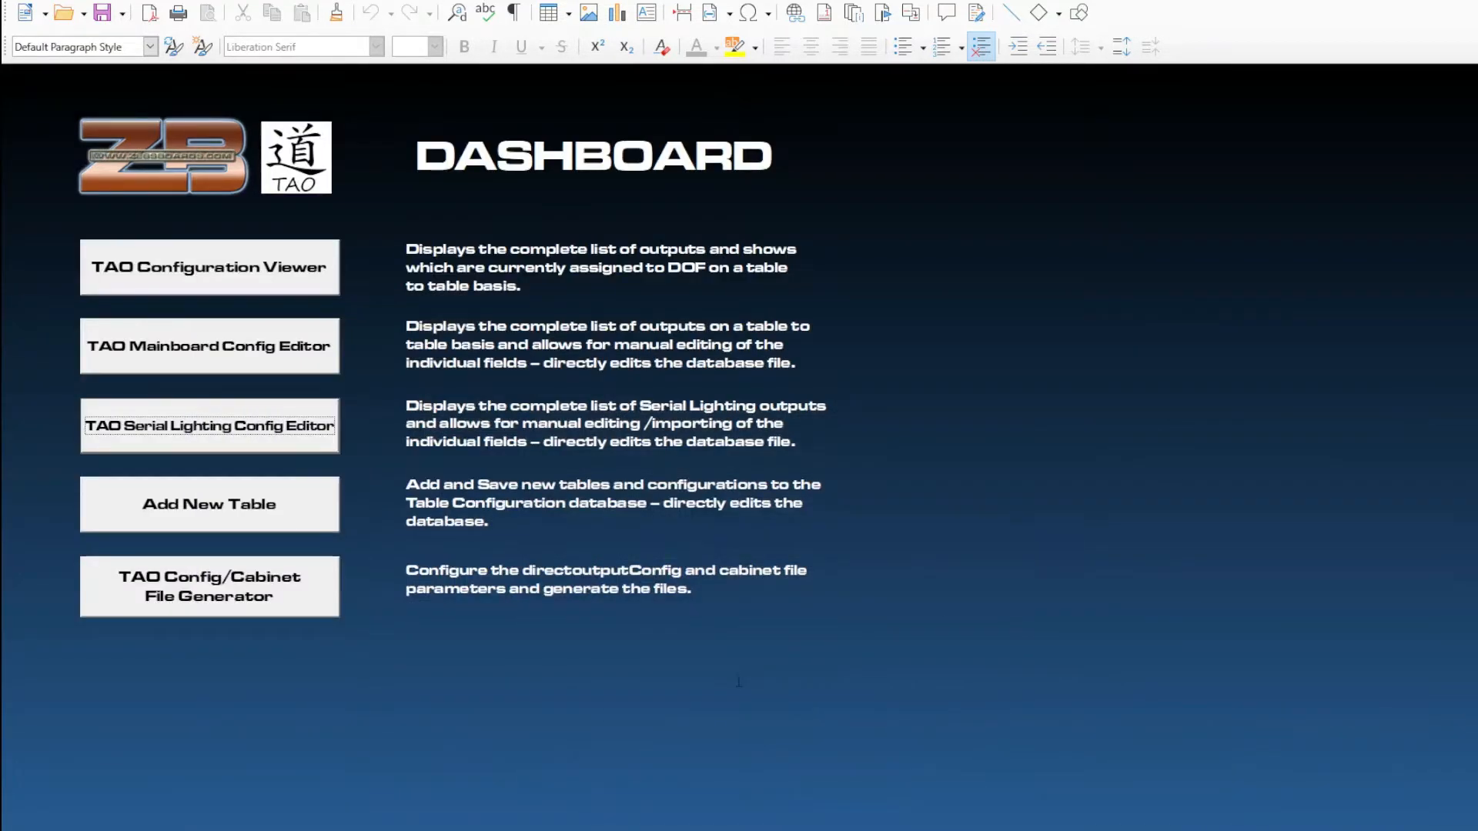
# Switch to File Explorer and open DirectOutput.log from the C:\DirectOutput folder.
pyautogui.hotkey('alt', 'Tab')
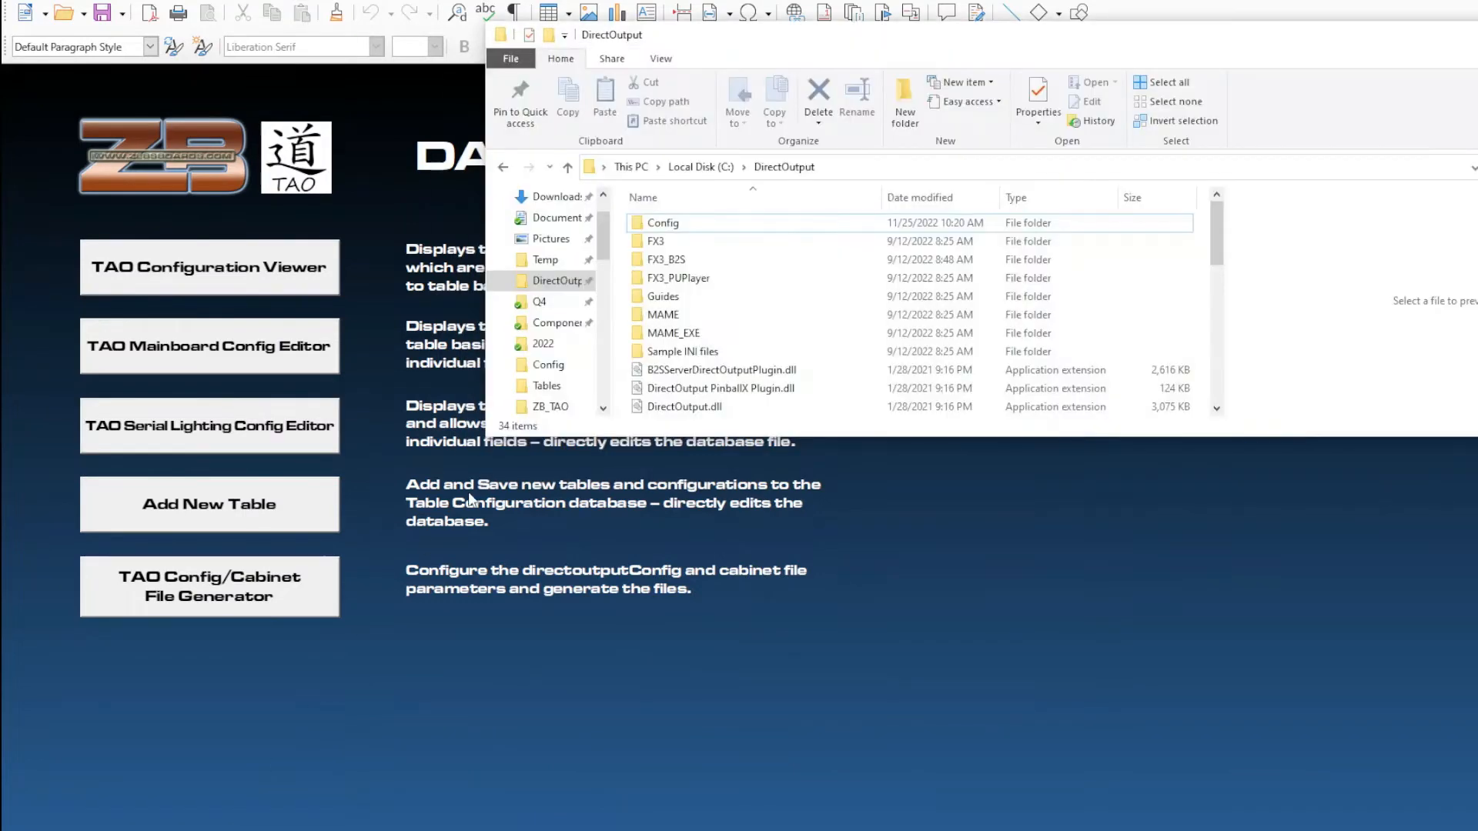
pyautogui.scroll(-3, 731, 366)
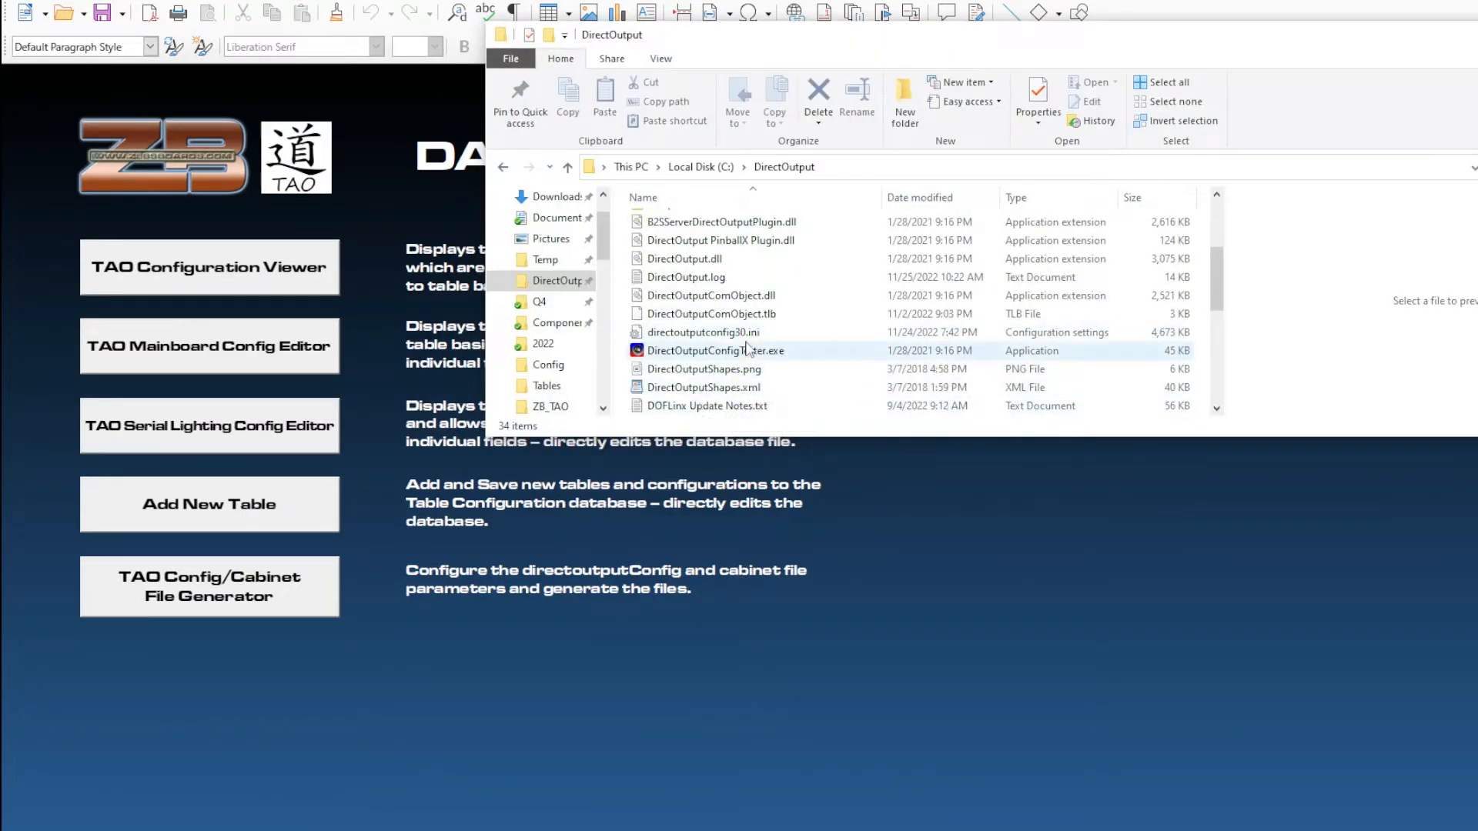
pyautogui.click(672, 285)
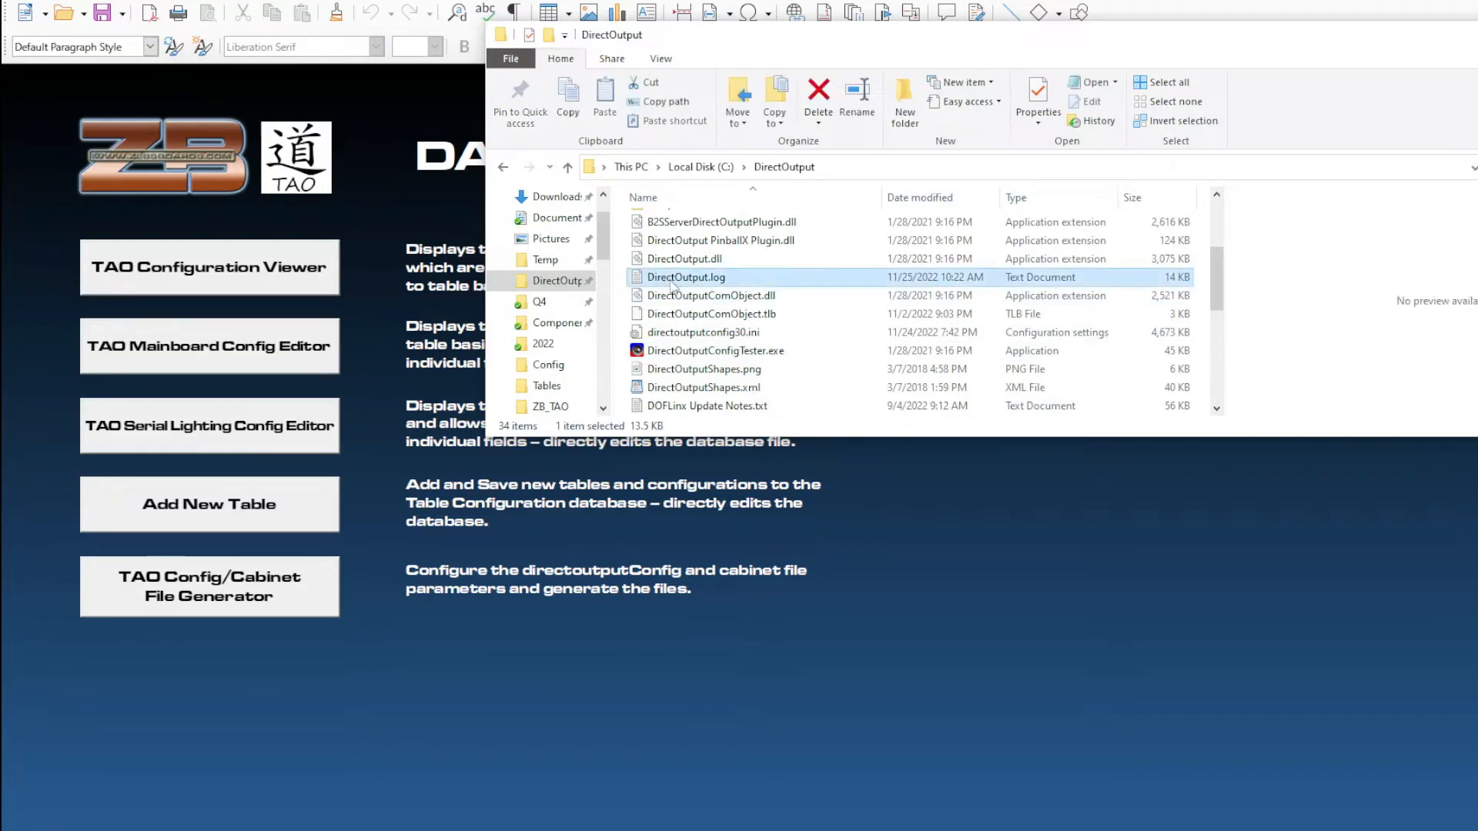
pyautogui.doubleClick(673, 284)
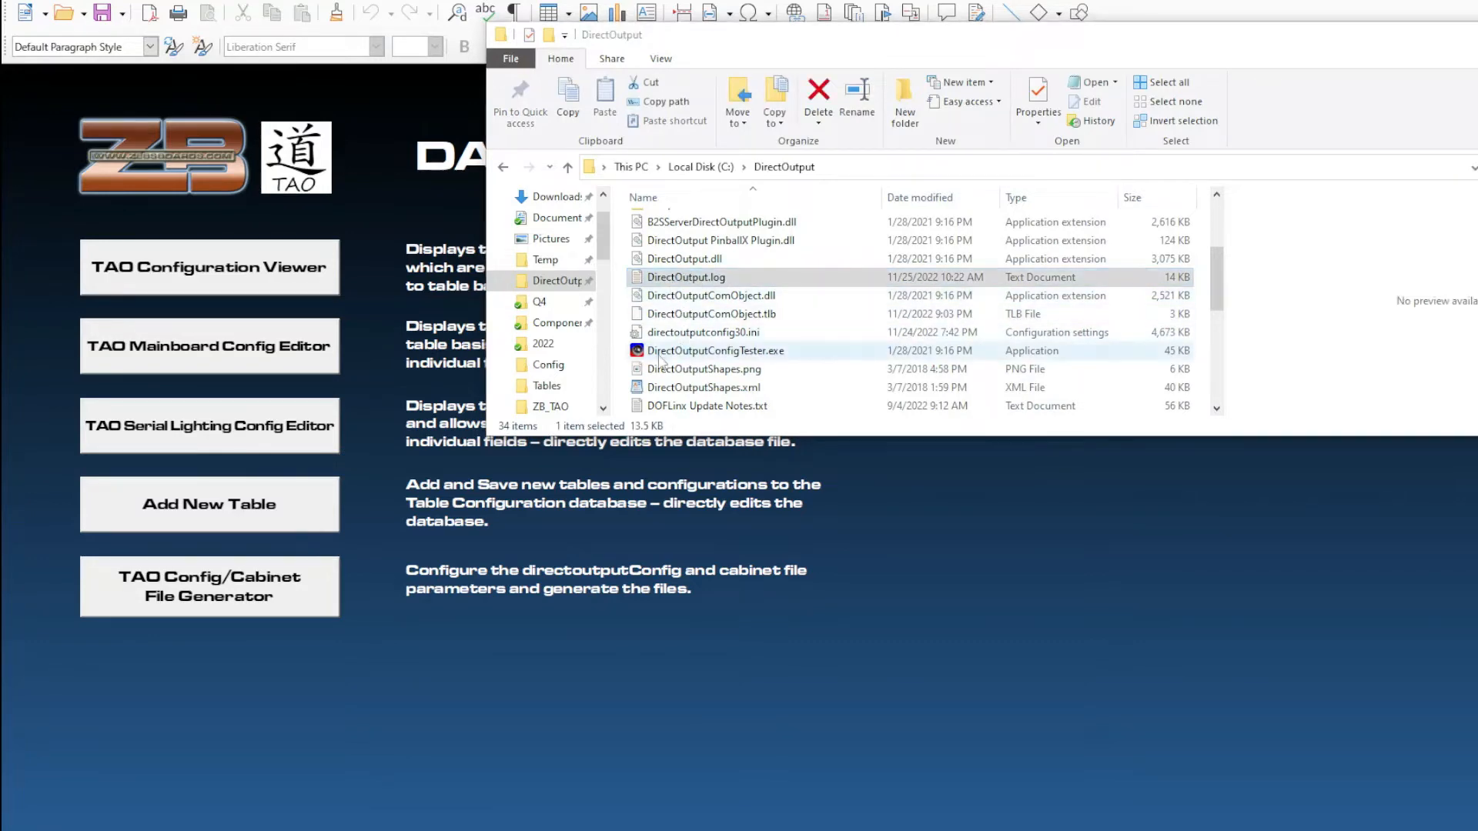
pyautogui.moveTo(0, 477); pyautogui.dragTo(1307, 45)
# Examine the block of EXCEPTION entries near the end of the log and highlight it.
pyautogui.scroll(-6, 936, 150)
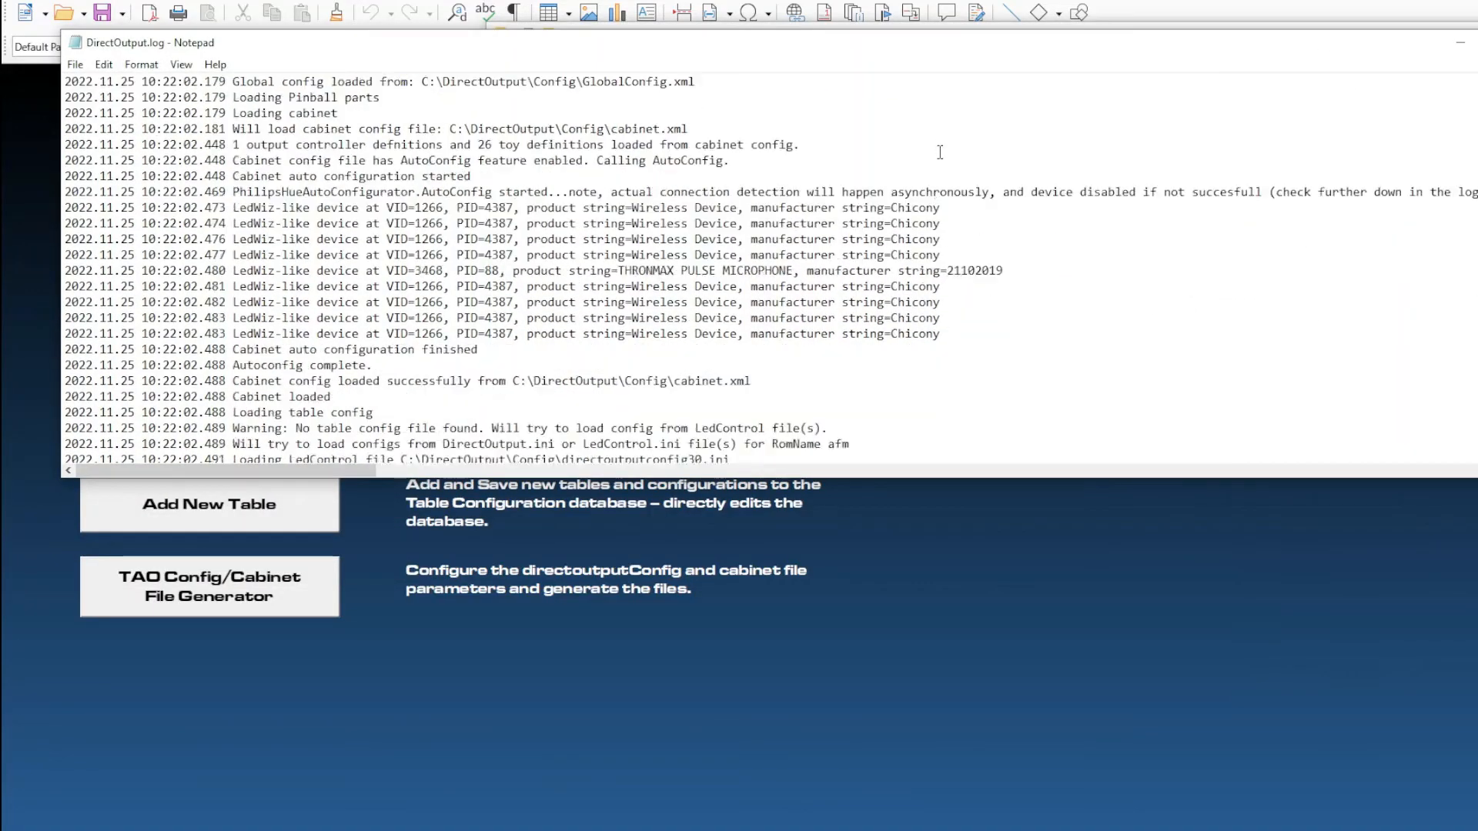
pyautogui.scroll(-3, 939, 158)
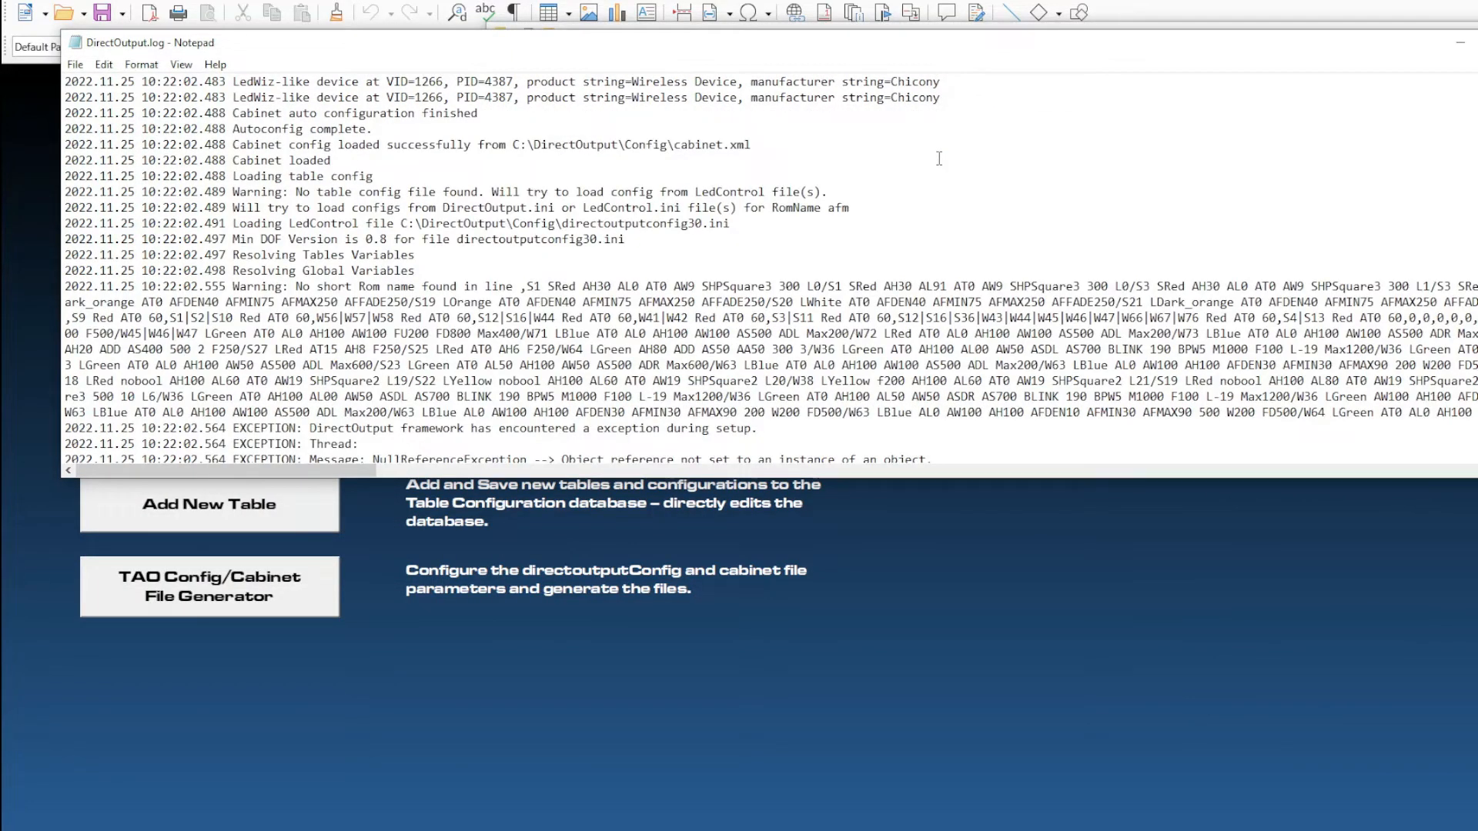
pyautogui.scroll(-4, 939, 159)
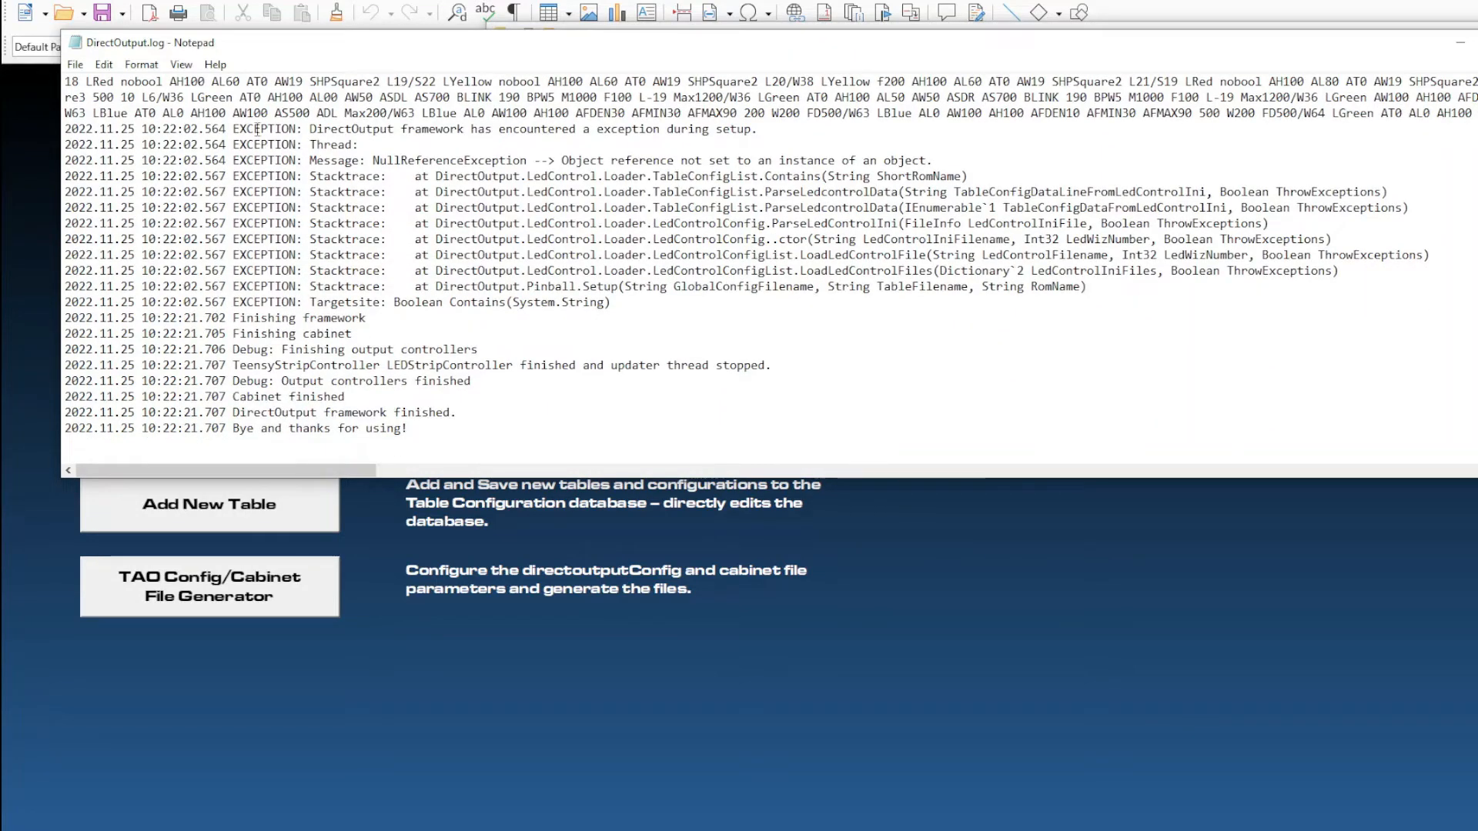
pyautogui.moveTo(71, 128); pyautogui.dragTo(767, 307)
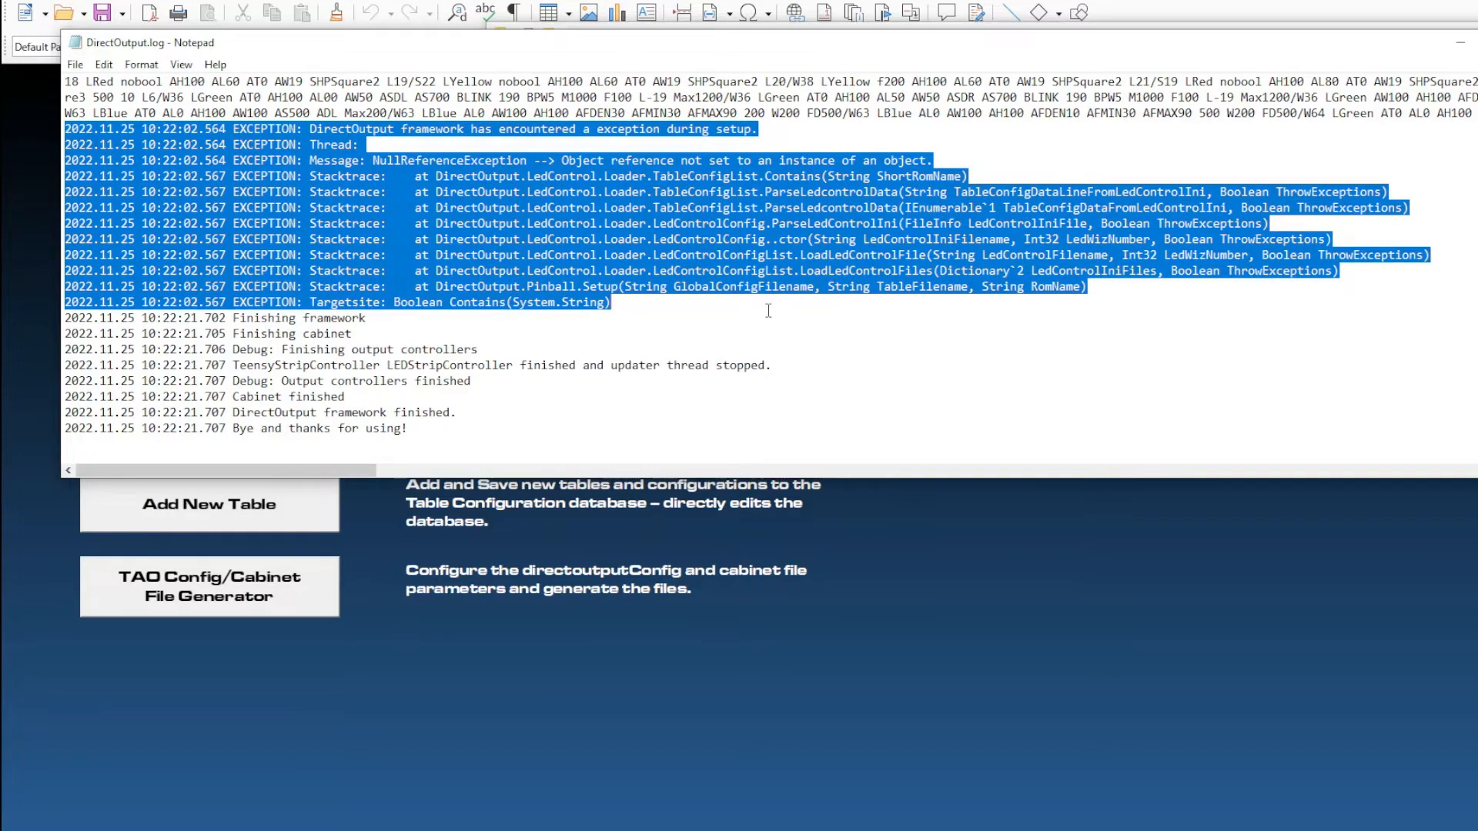
pyautogui.scroll(3, 770, 307)
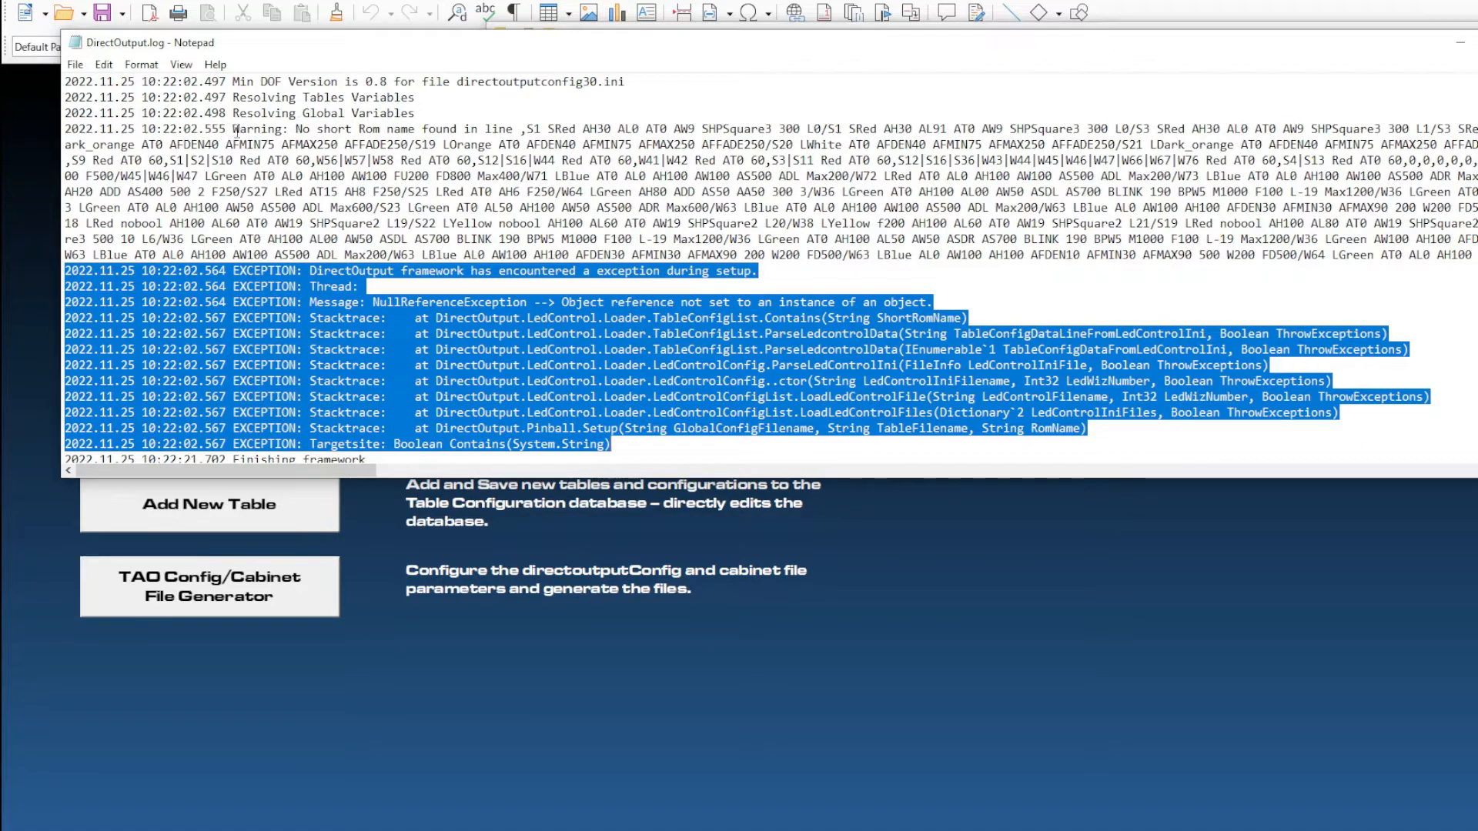
# Examine the warning line about the missing short Rom name, and close the log and its folder.
pyautogui.moveTo(233, 129); pyautogui.dragTo(758, 271)
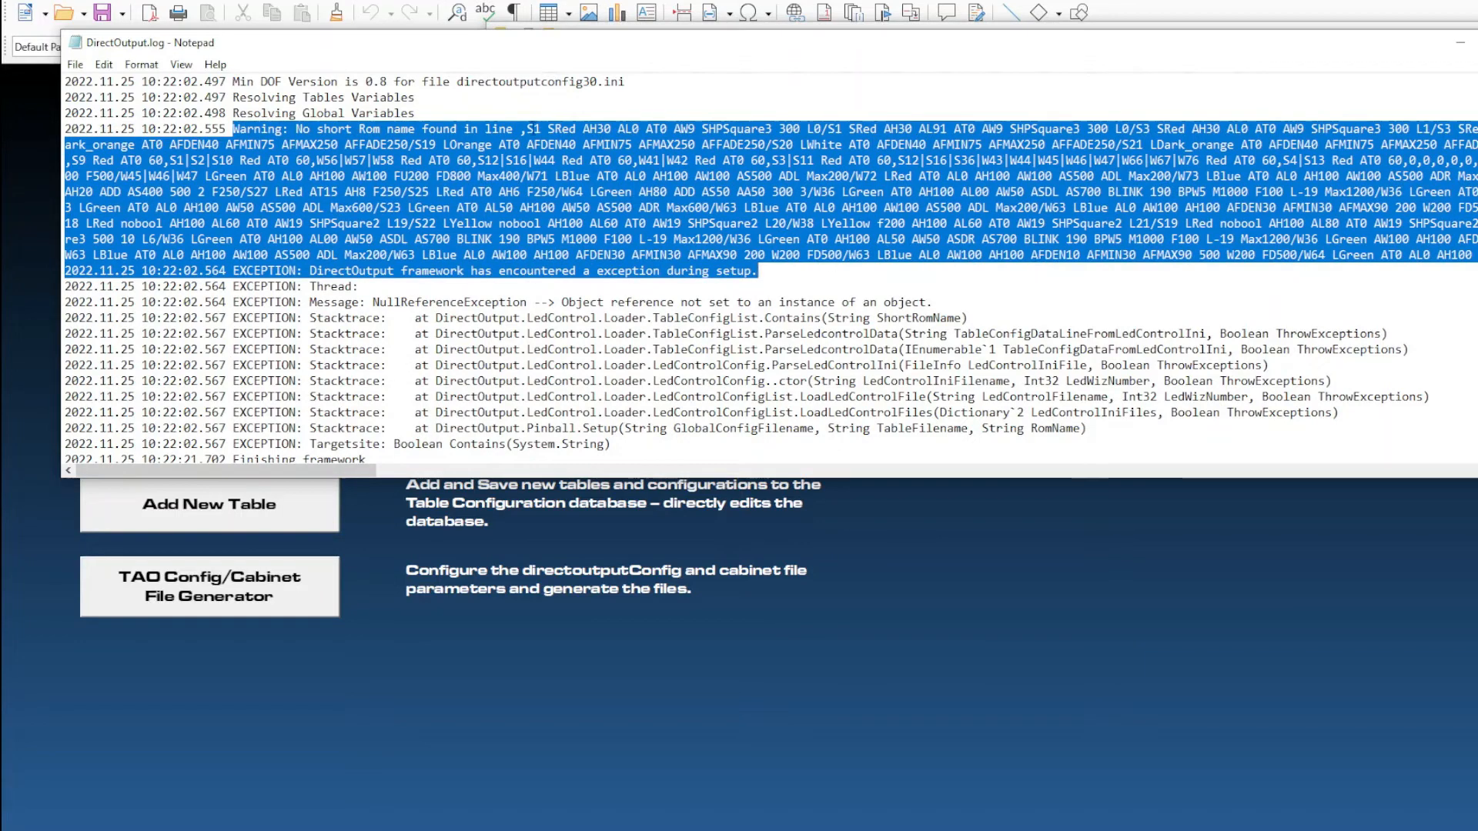
pyautogui.click(767, 81)
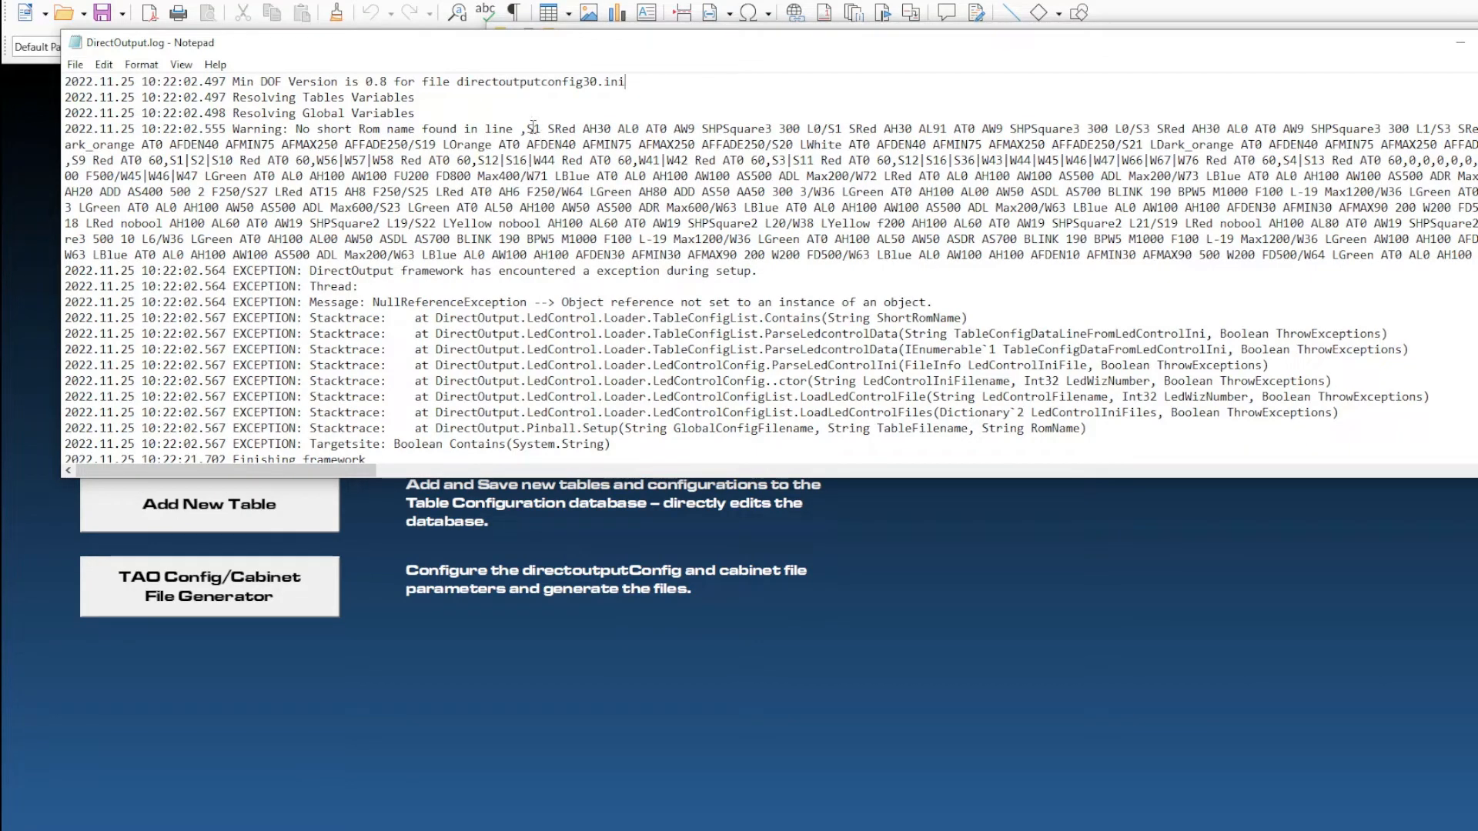
pyautogui.moveTo(527, 128); pyautogui.dragTo(1423, 129)
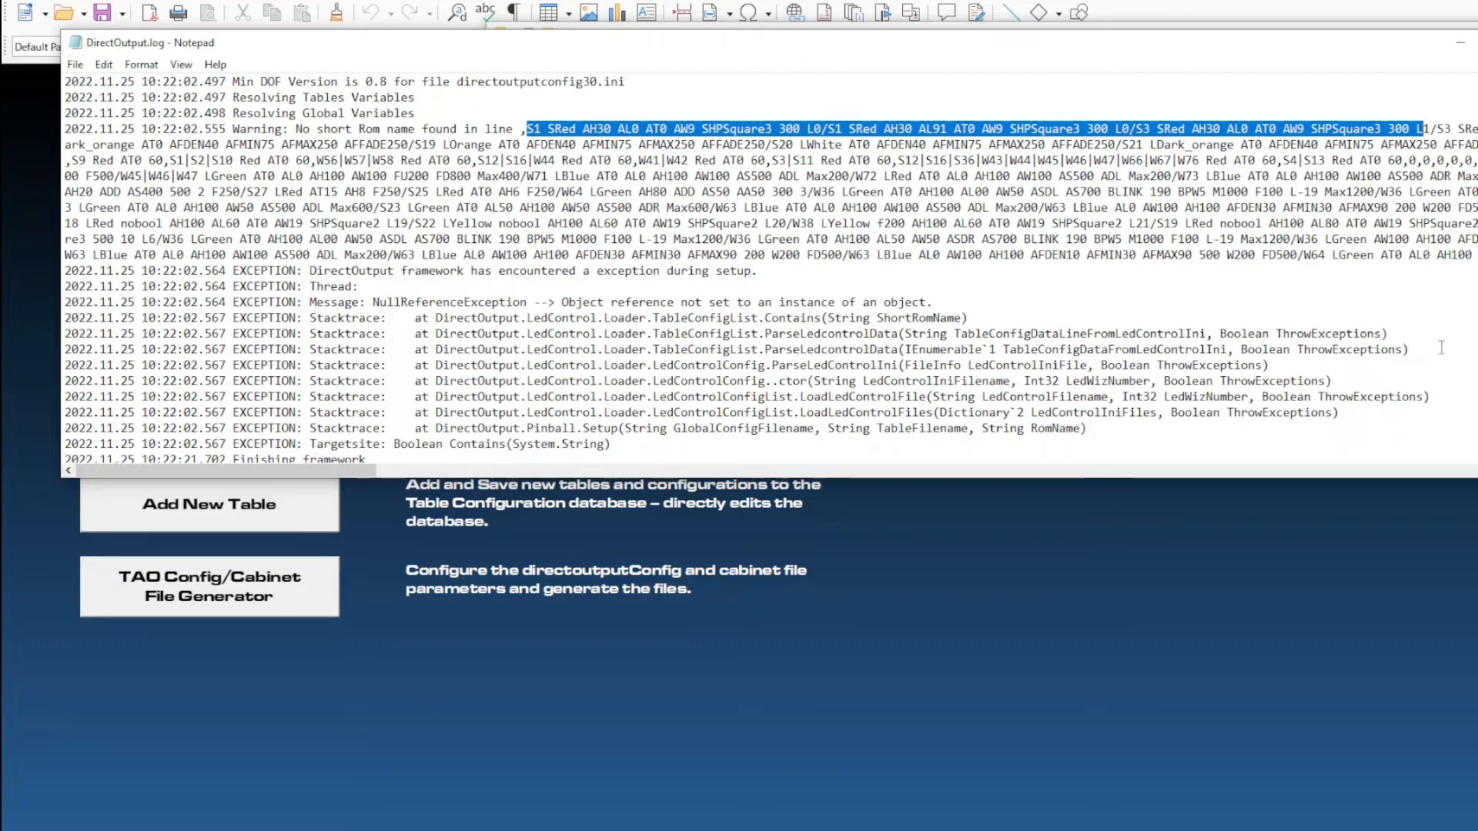
pyautogui.click(1450, 323)
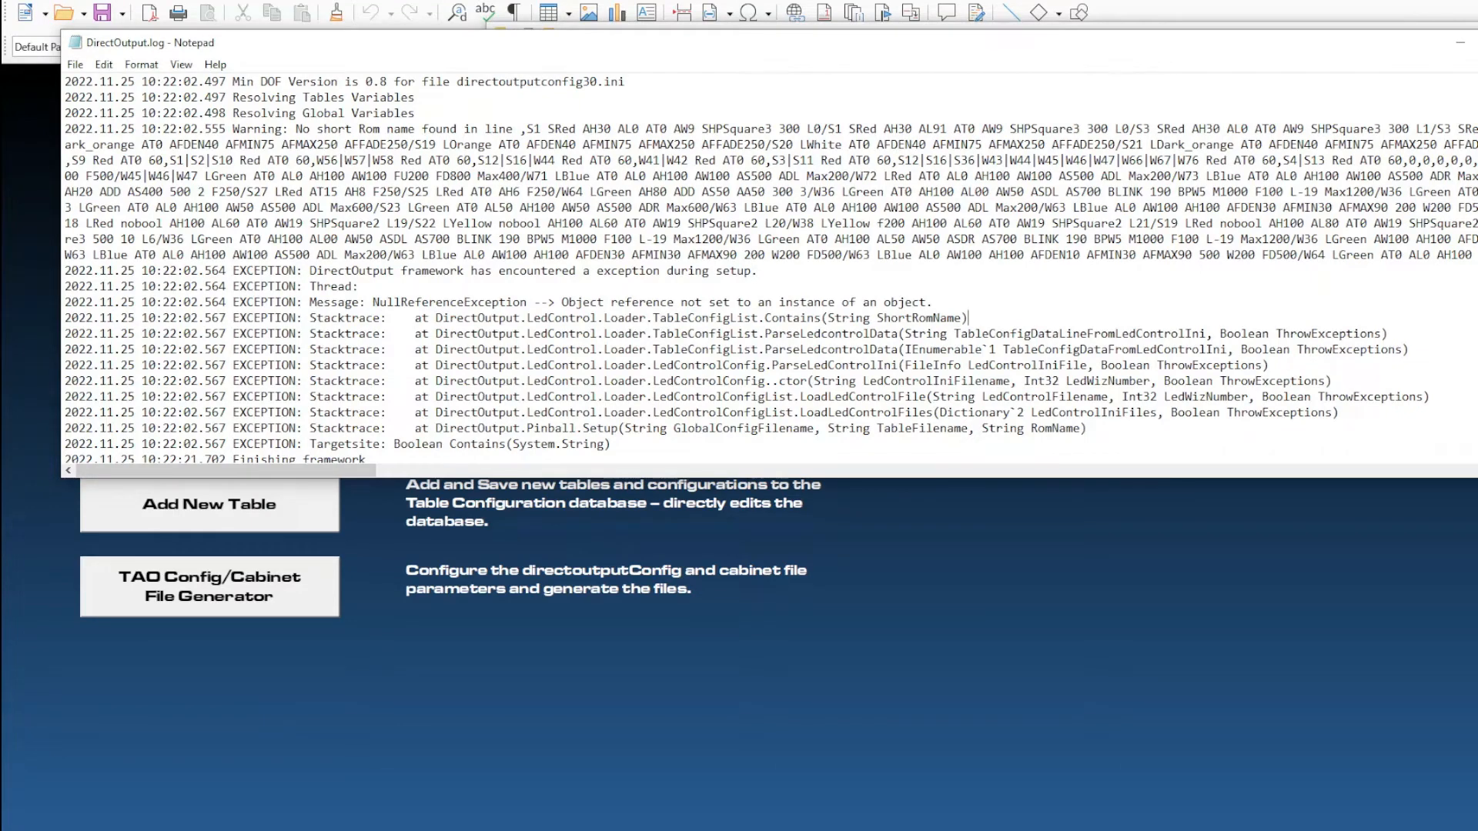
pyautogui.hotkey('alt', 'F4')
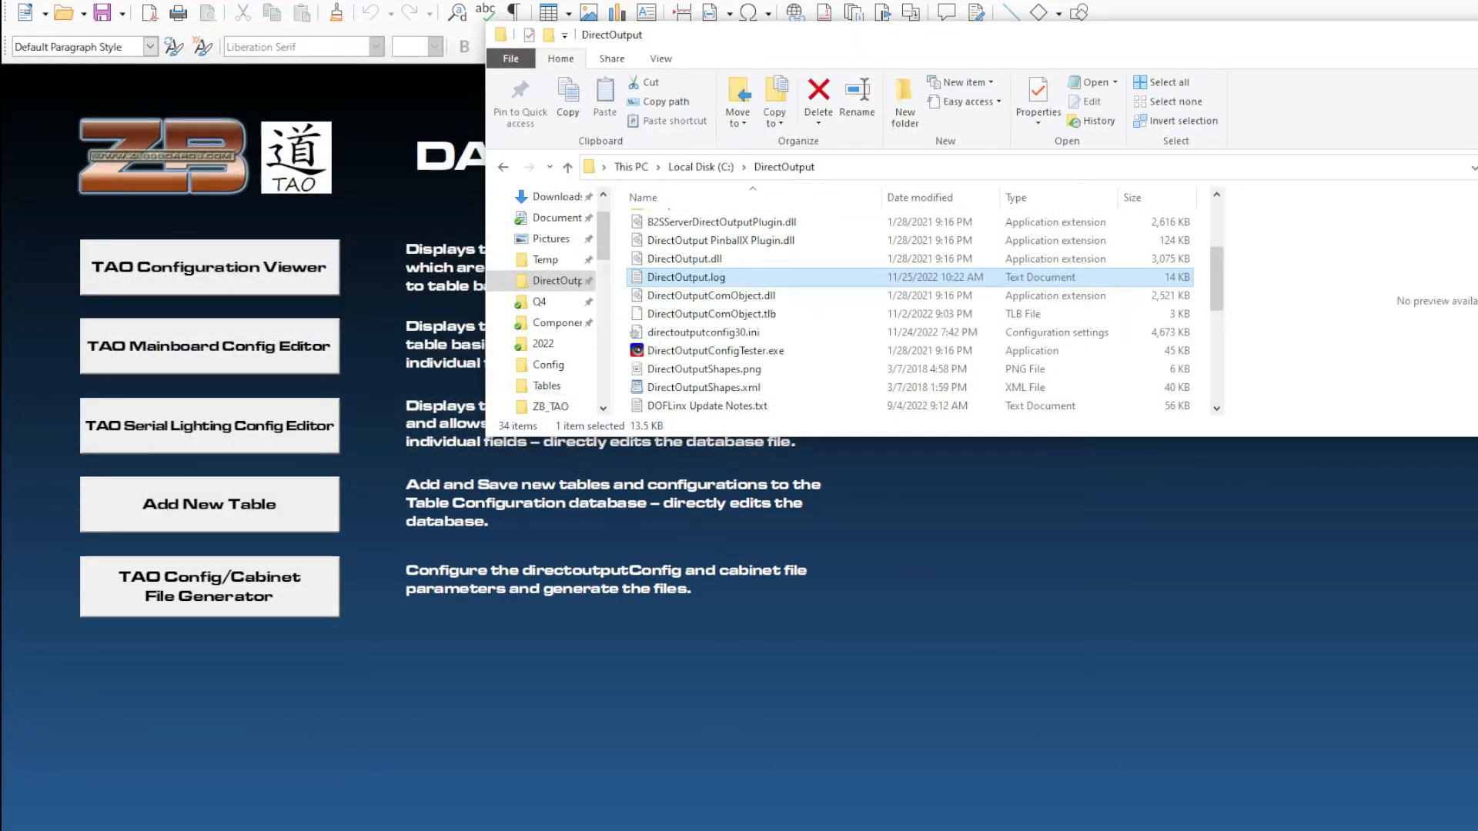
pyautogui.hotkey('alt', 'F4')
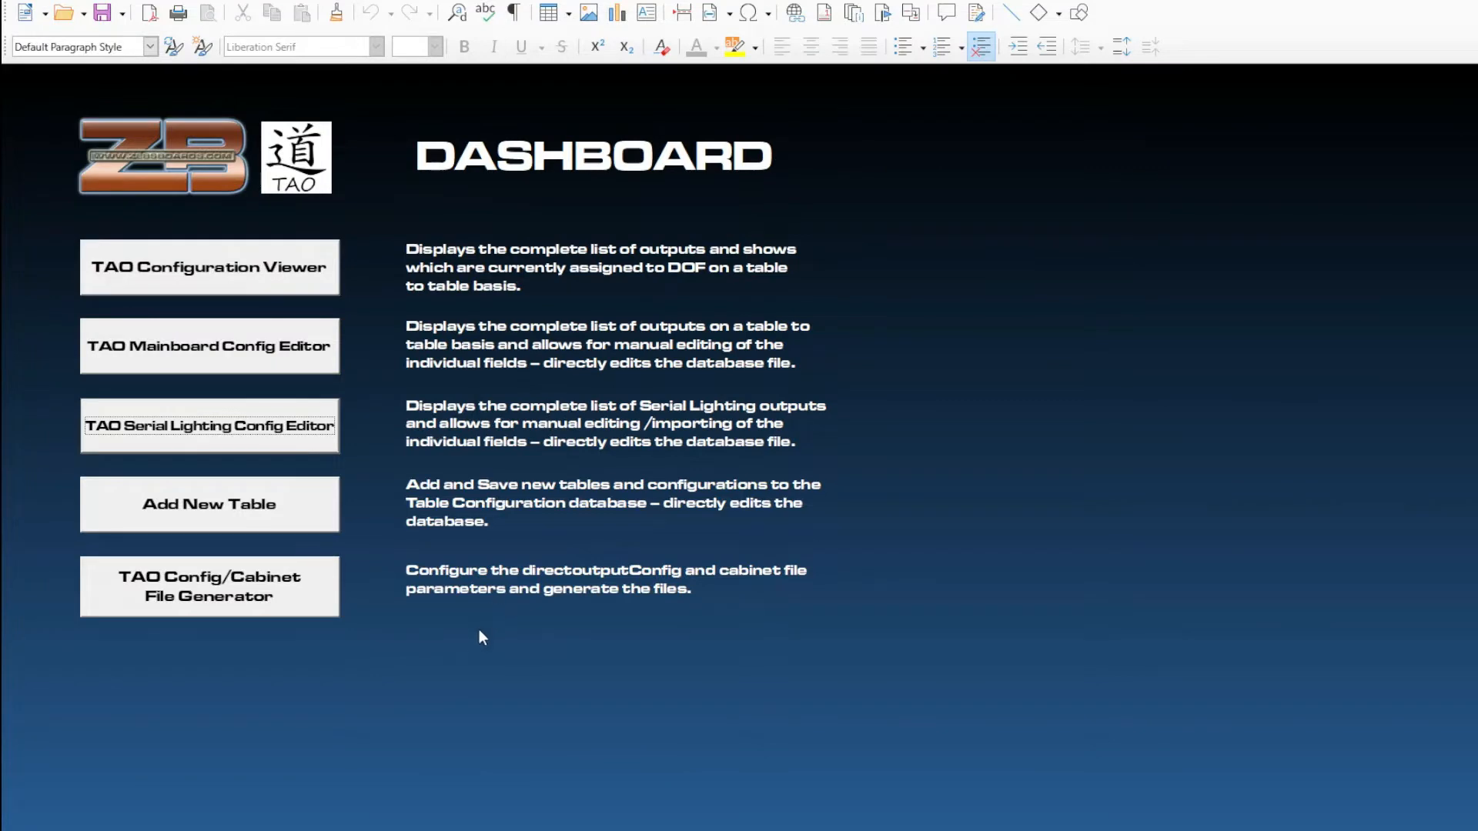
# Open the TAO Config/Cabinet File Generator and inspect the Attack From Mars row and its Lightbar 5 Flasher Output on the Config Data sheet.
pyautogui.click(259, 612)
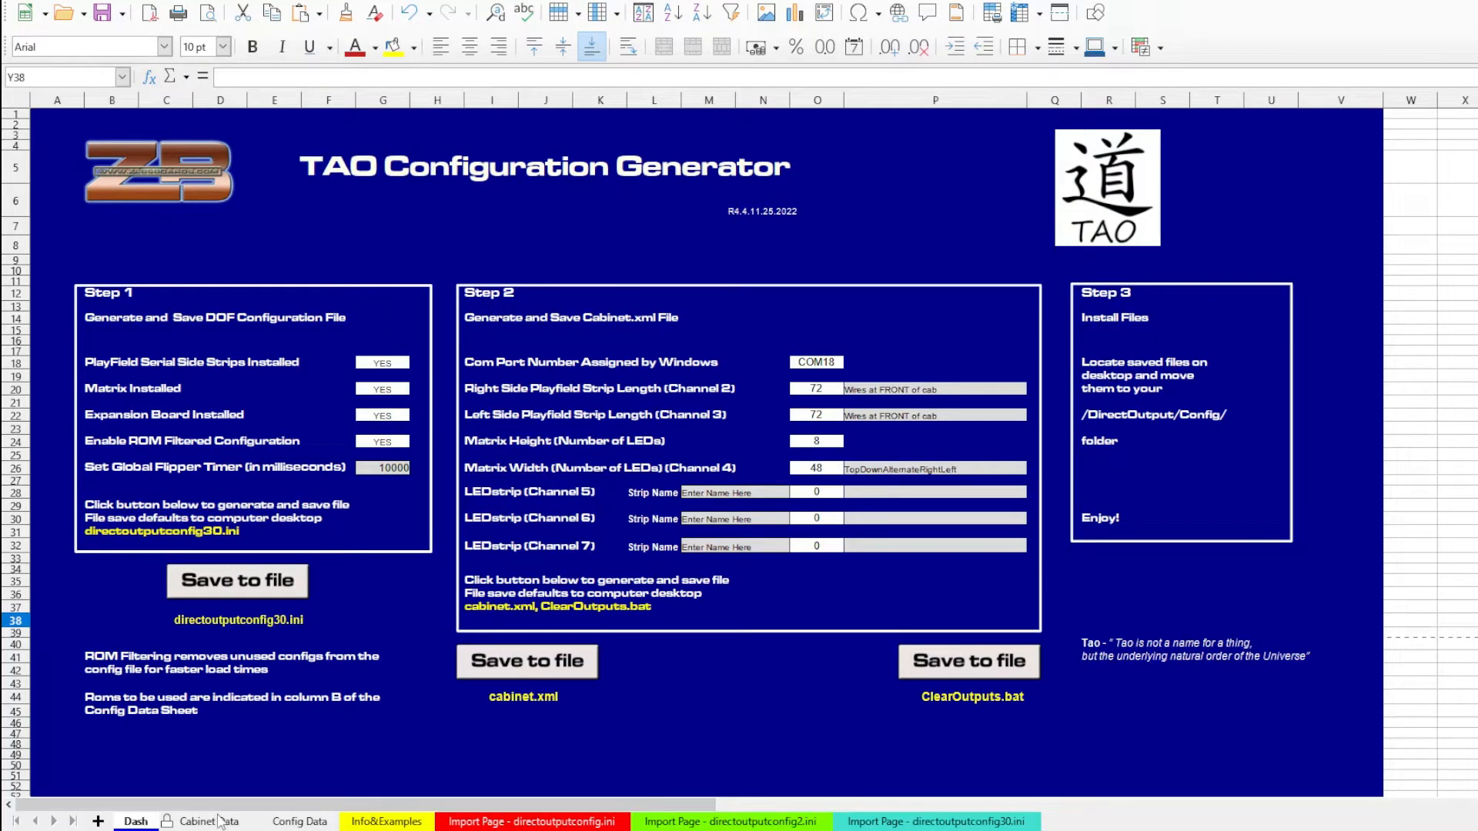
pyautogui.click(300, 822)
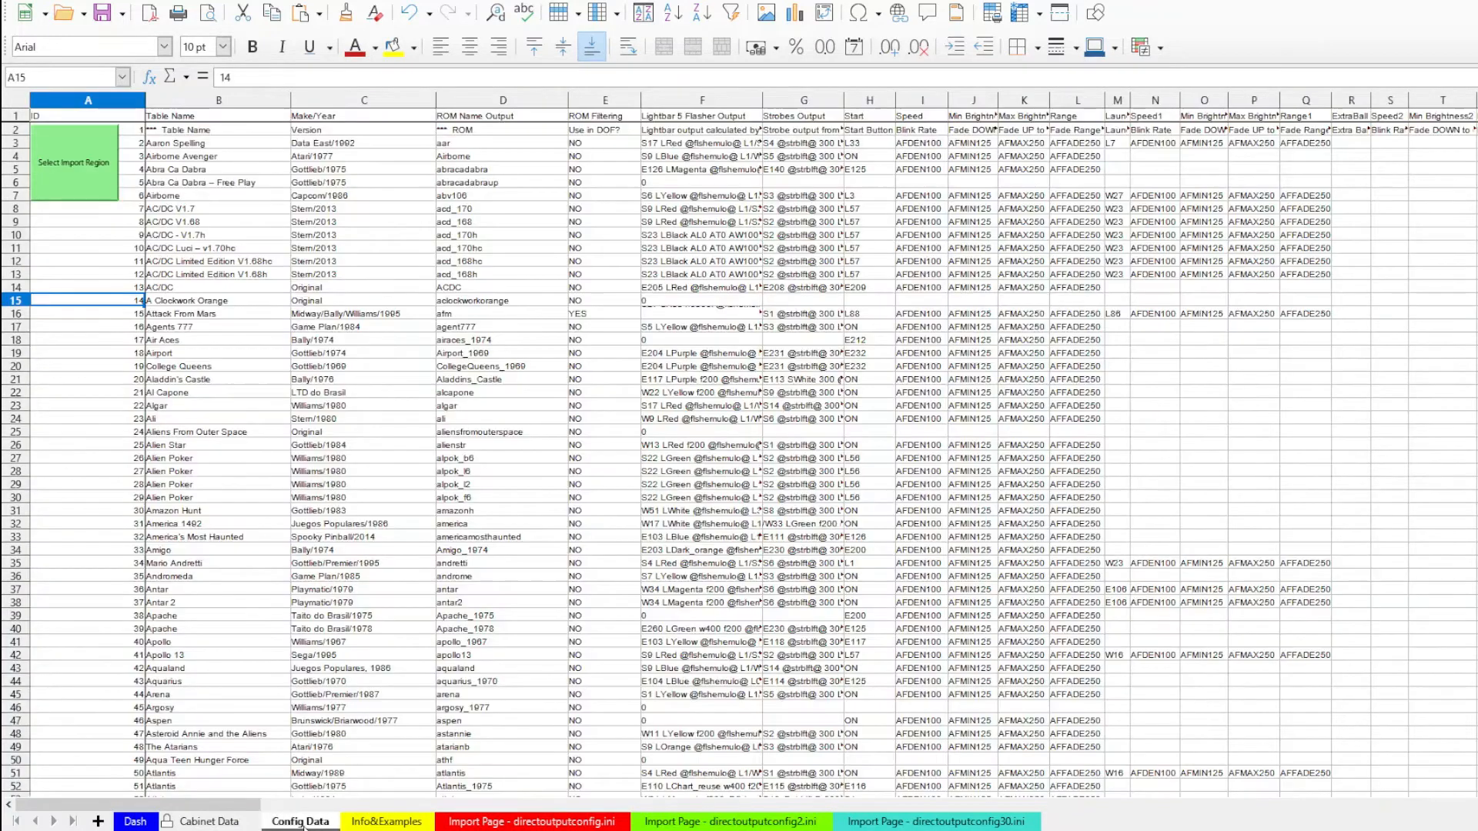
pyautogui.click(59, 319)
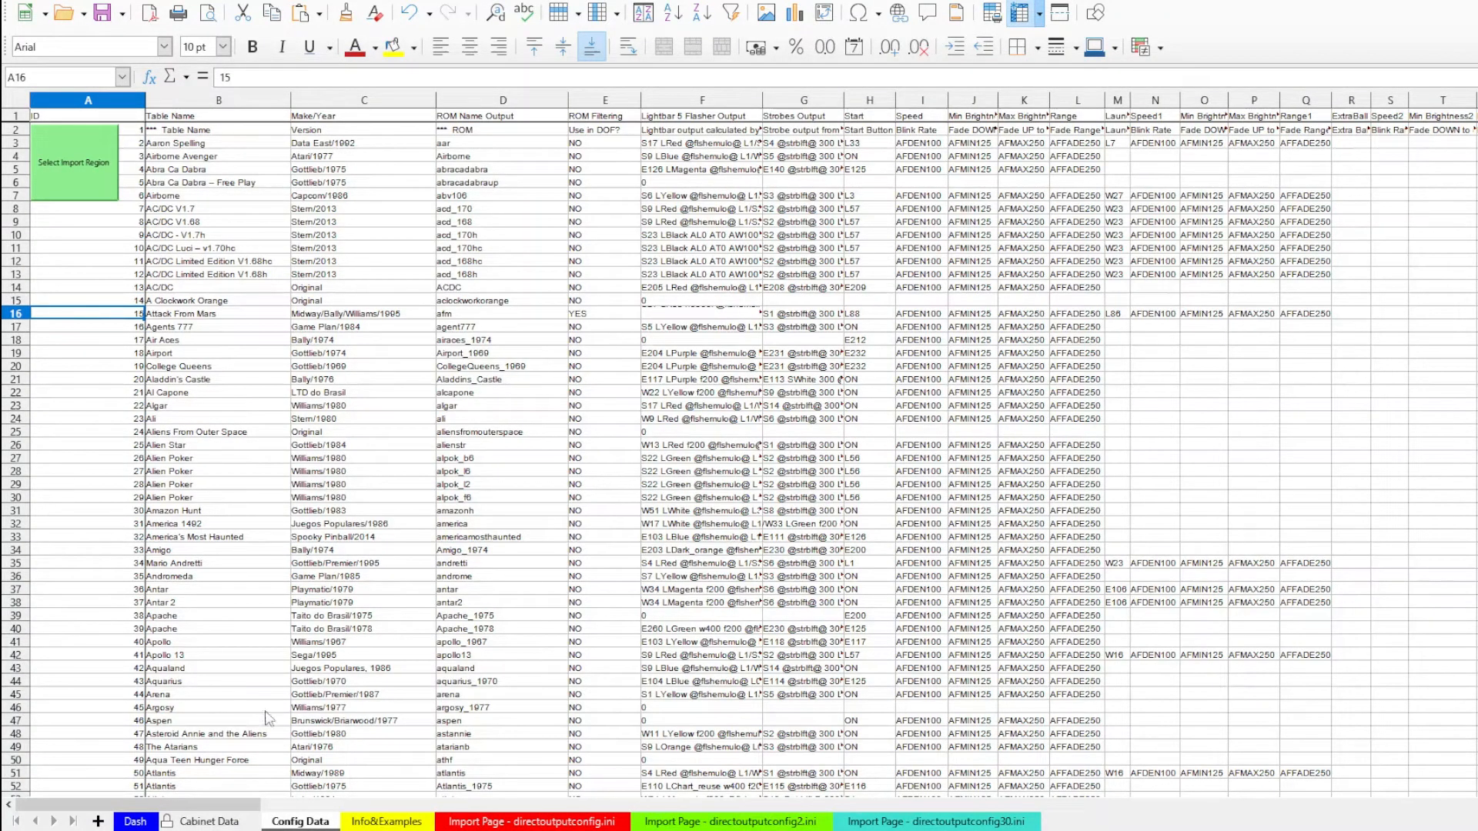
pyautogui.click(17, 314)
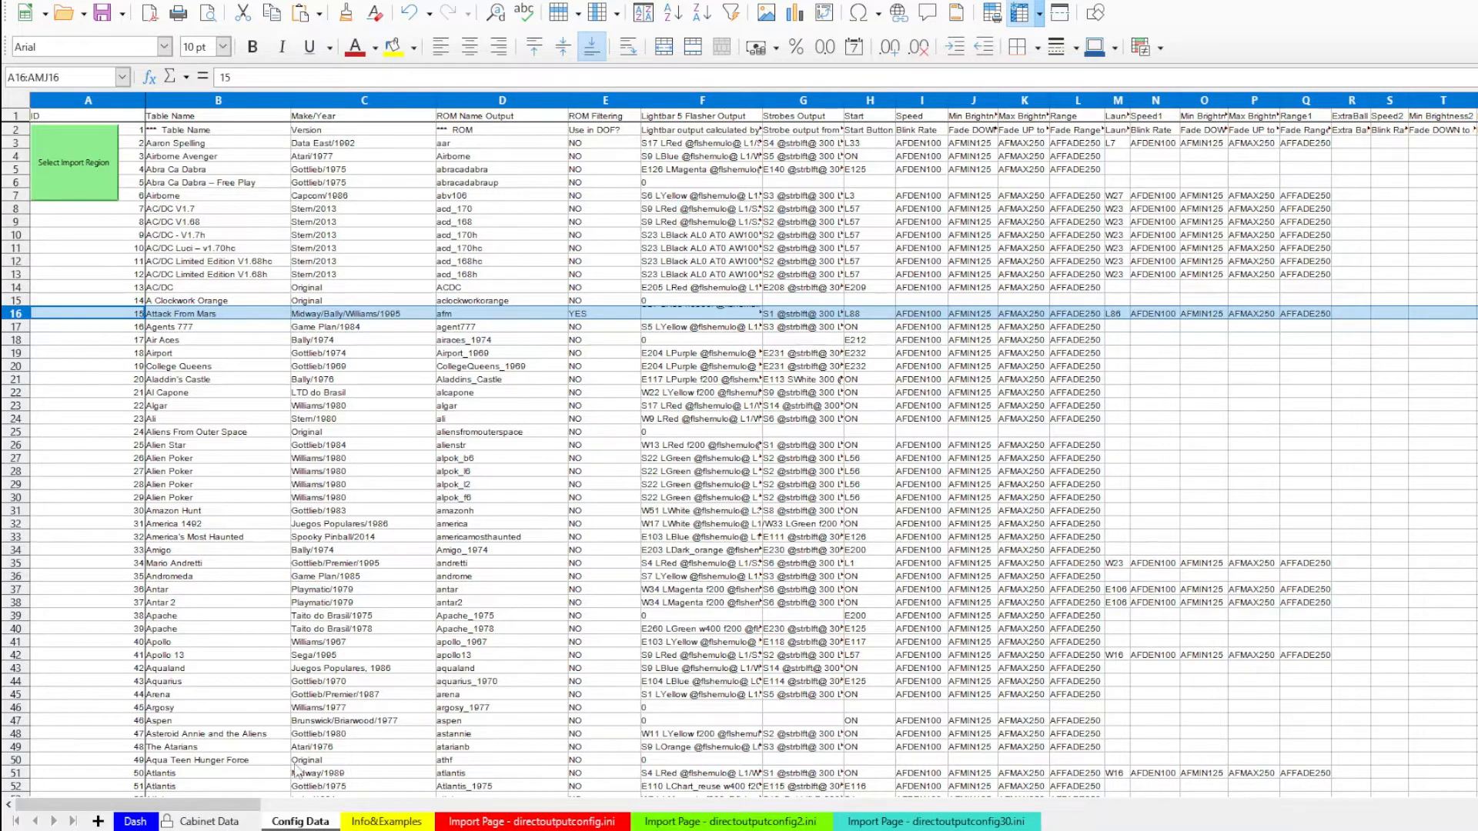
pyautogui.moveTo(233, 809)
pyautogui.mouseDown()
pyautogui.moveTo(518, 817)
pyautogui.moveTo(229, 816)
pyautogui.mouseUp()
pyautogui.click(675, 318)
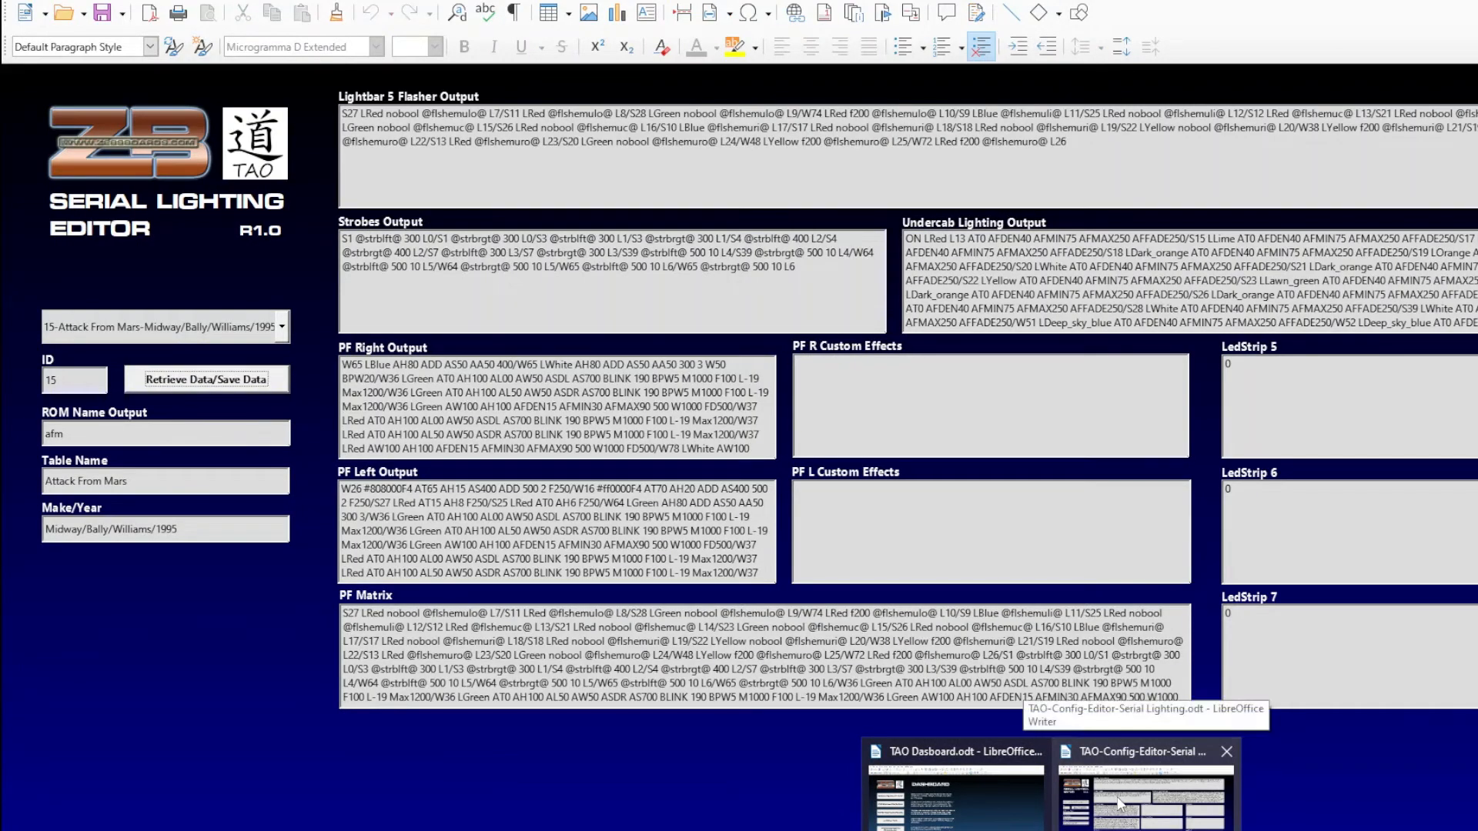
# Switch to the Serial Lighting Editor, check the lightbar output of Attack From Mars and save the record's changes.
pyautogui.click(1119, 803)
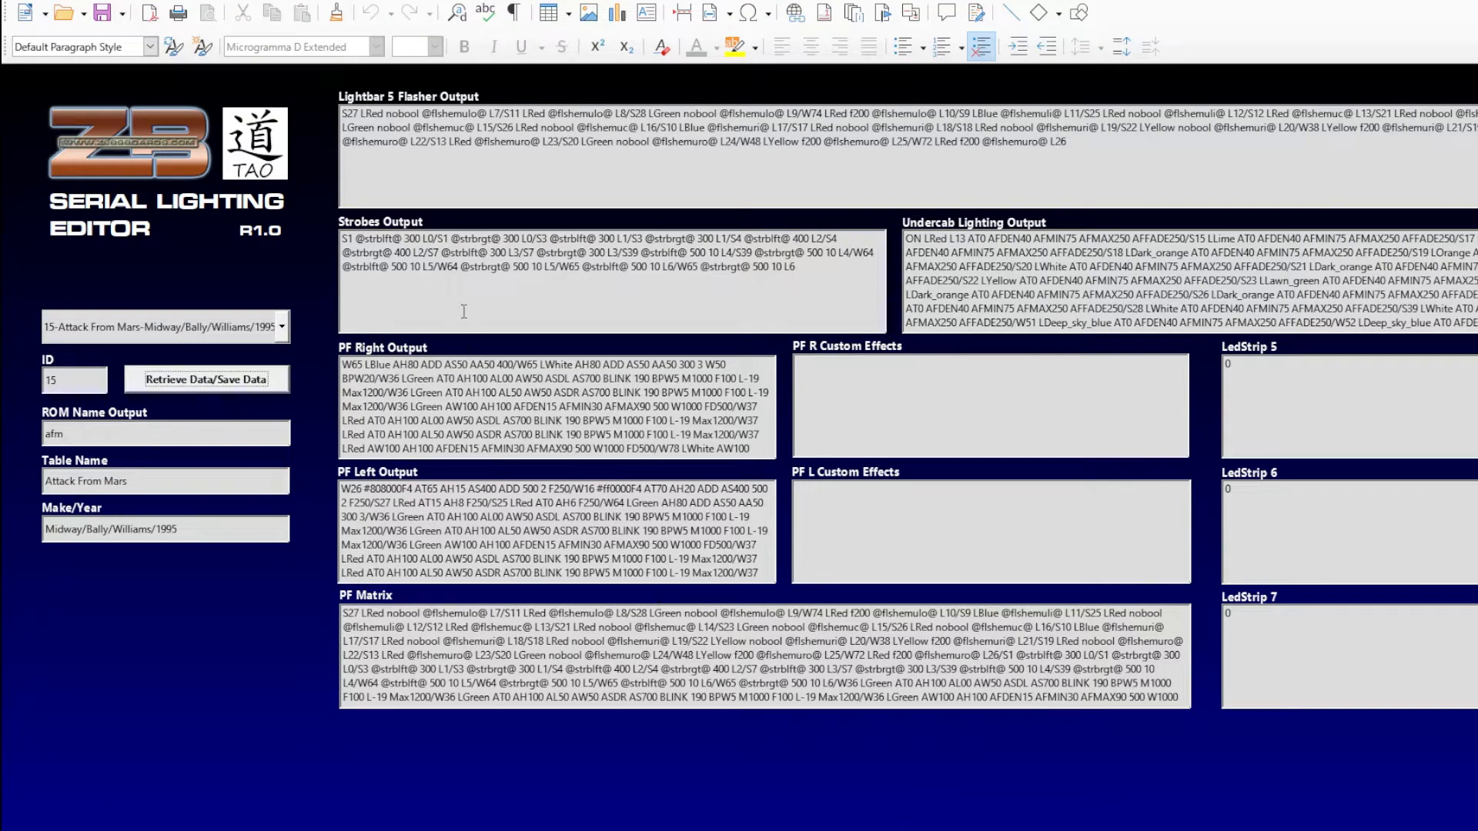
pyautogui.click(794, 322)
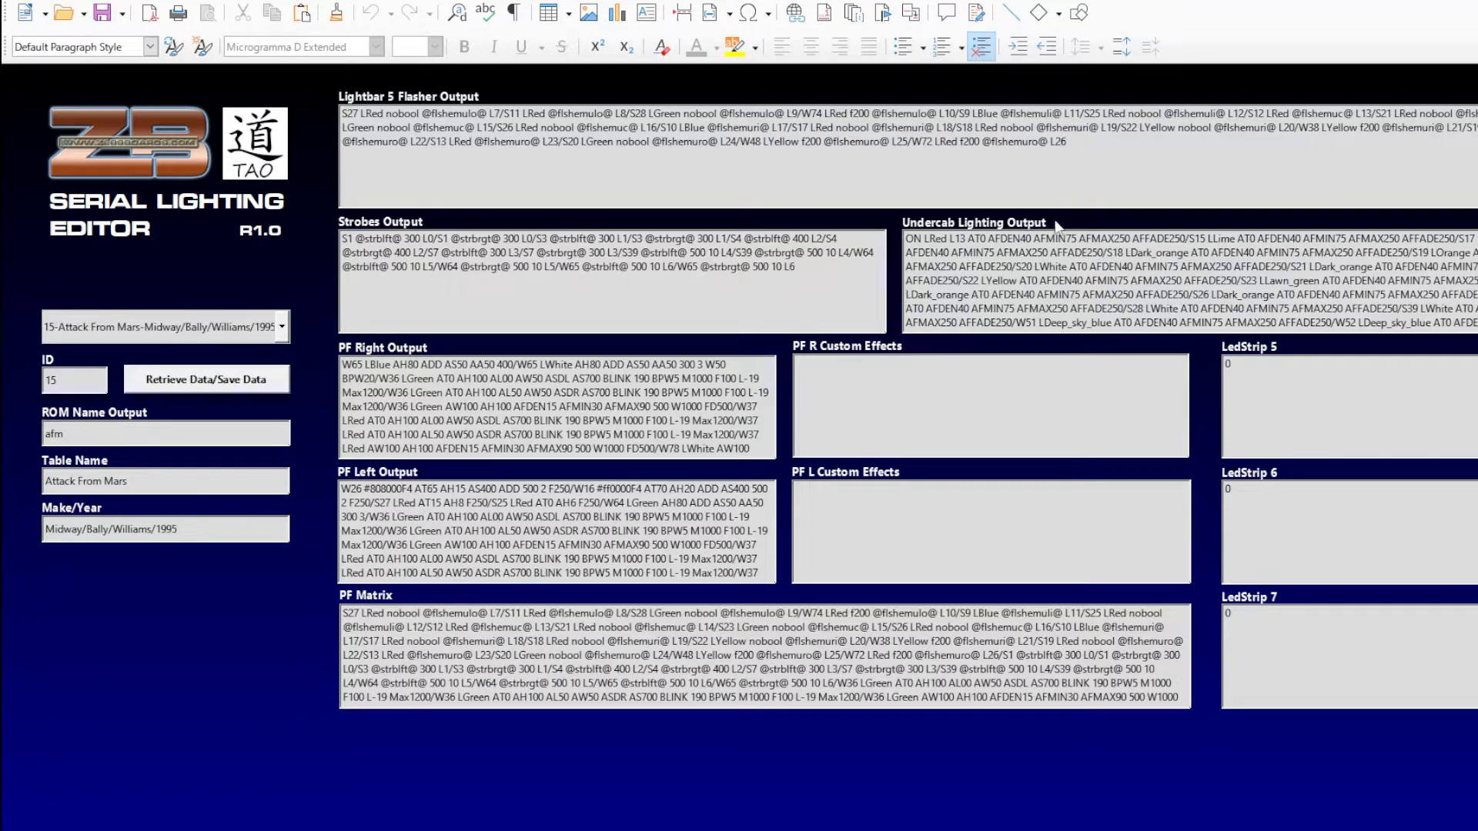
pyautogui.click(1147, 153)
pyautogui.click(202, 382)
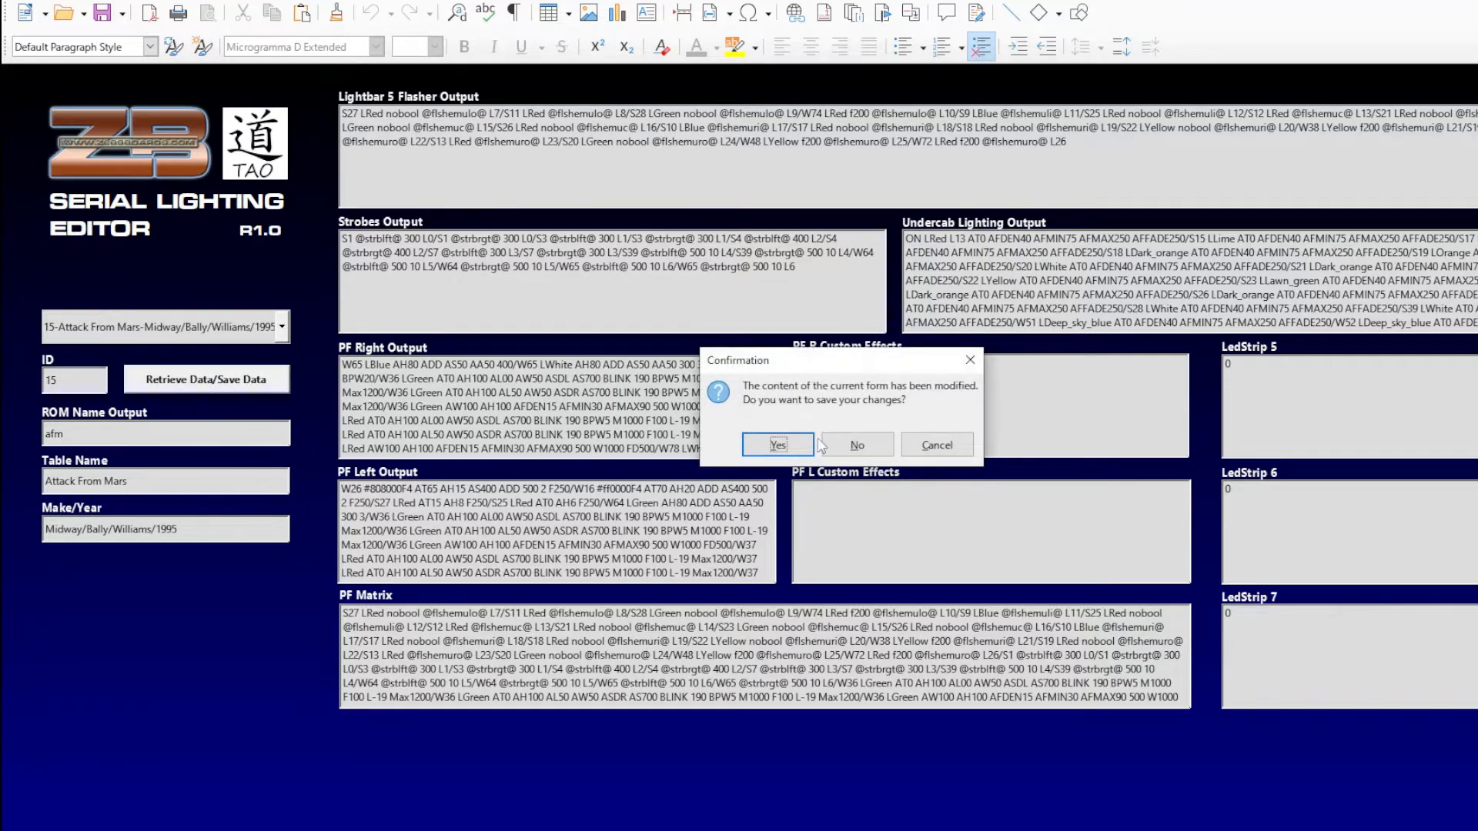
pyautogui.press('Return')
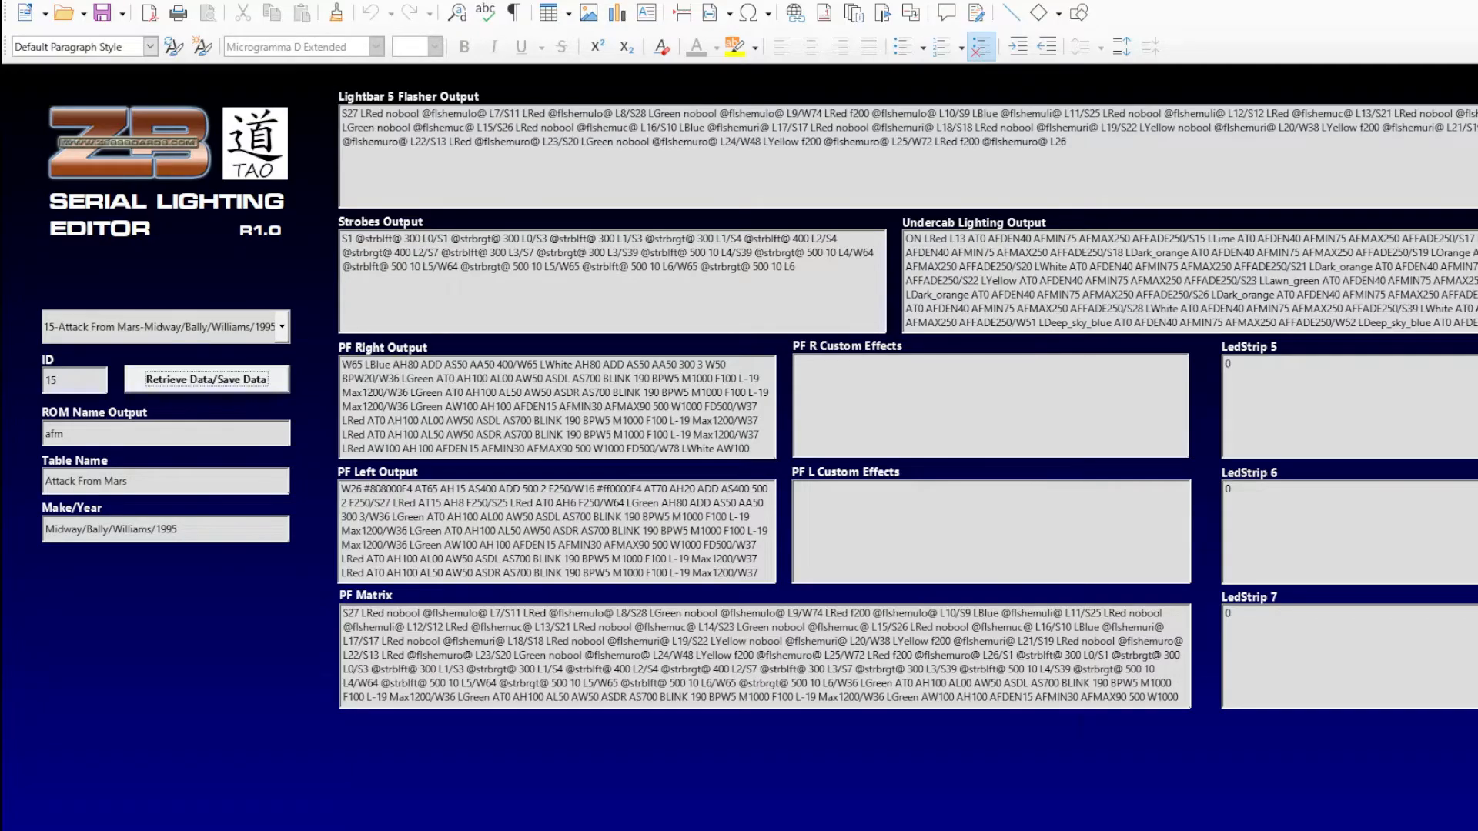
# Return to the configuration generator spreadsheet and select the database import region on the Config Data sheet.
pyautogui.click(1052, 829)
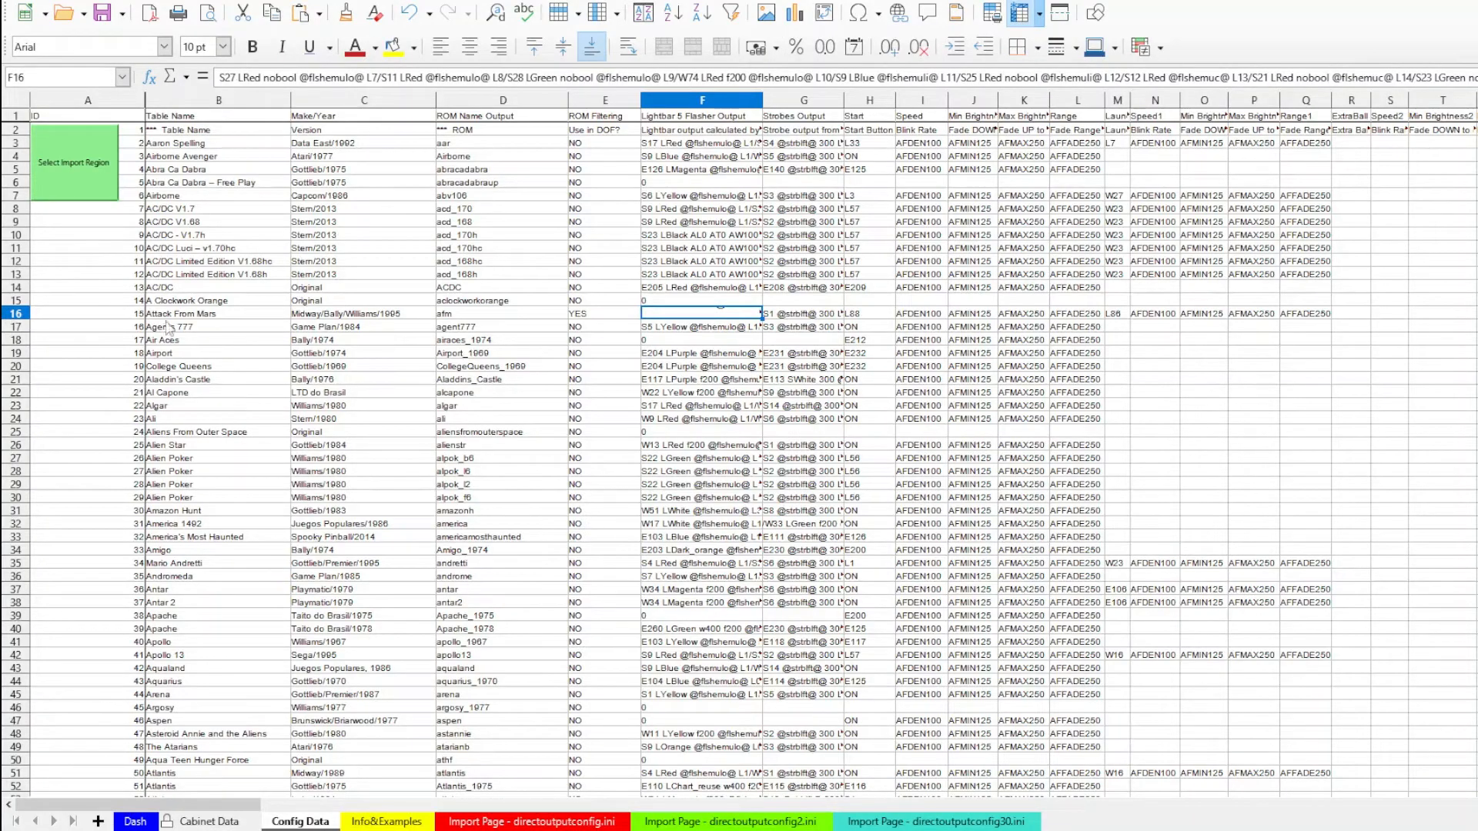
pyautogui.click(130, 821)
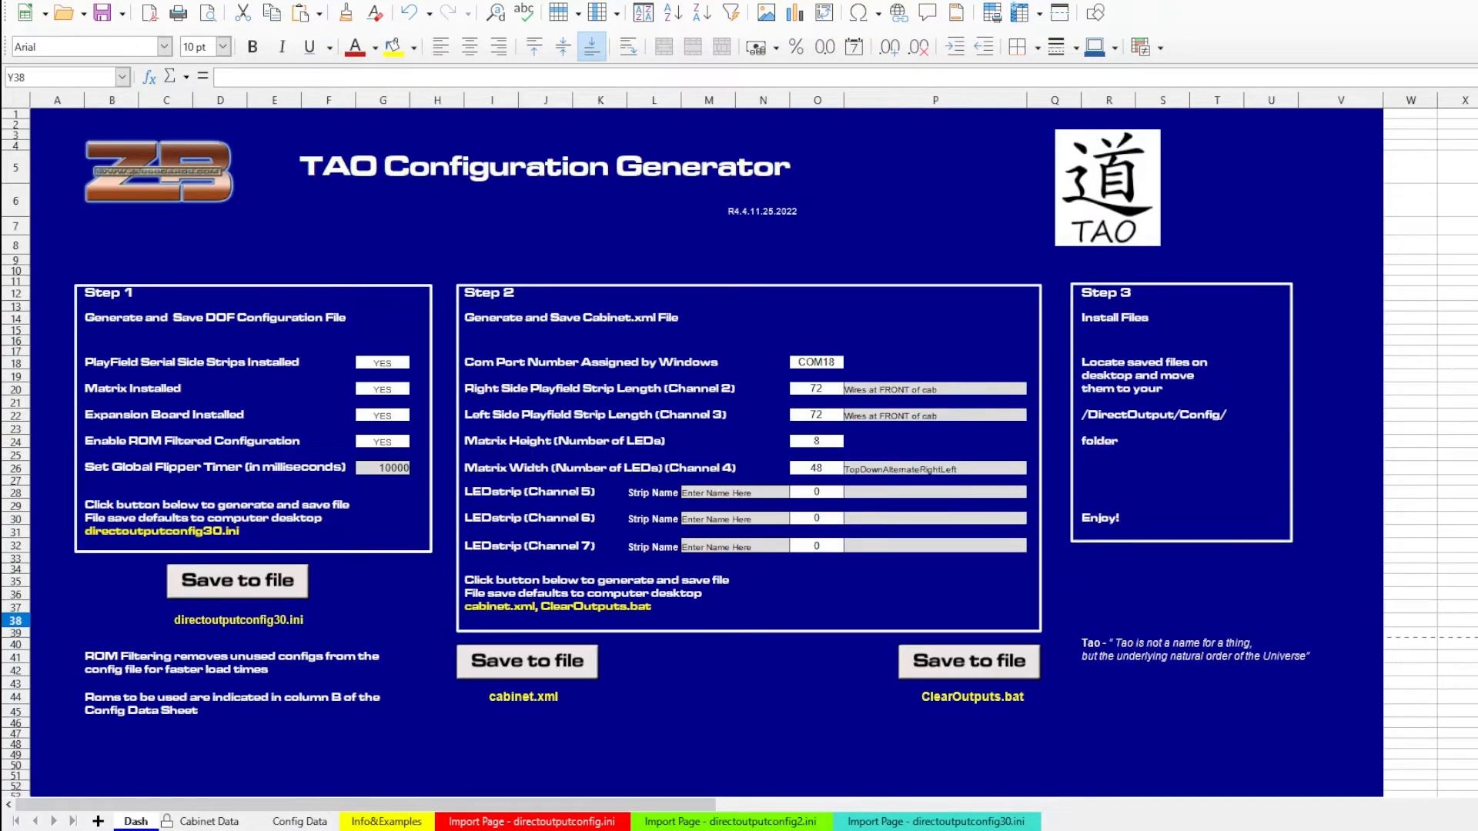
pyautogui.click(300, 822)
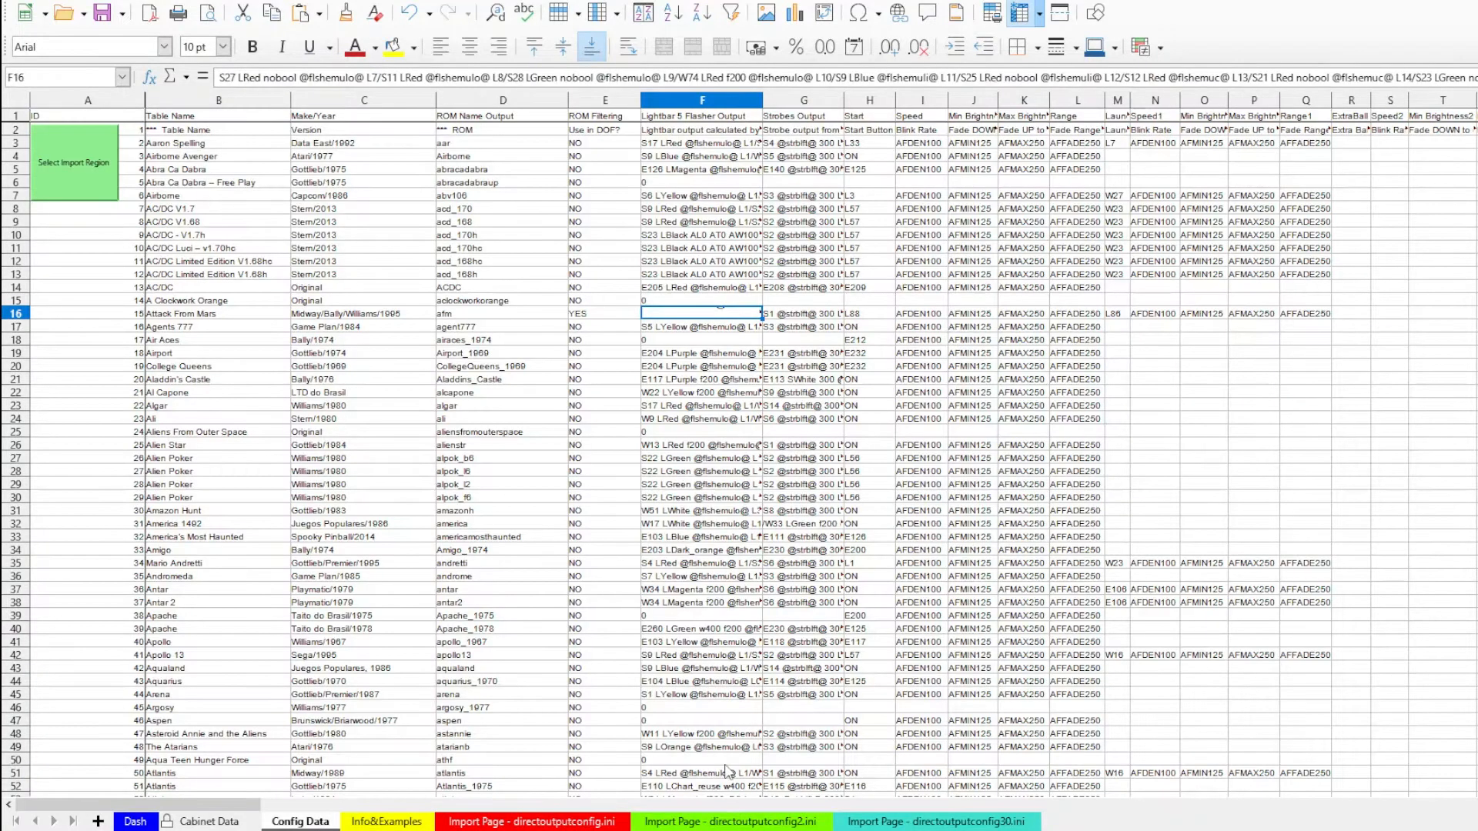
pyautogui.moveTo(108, 182)
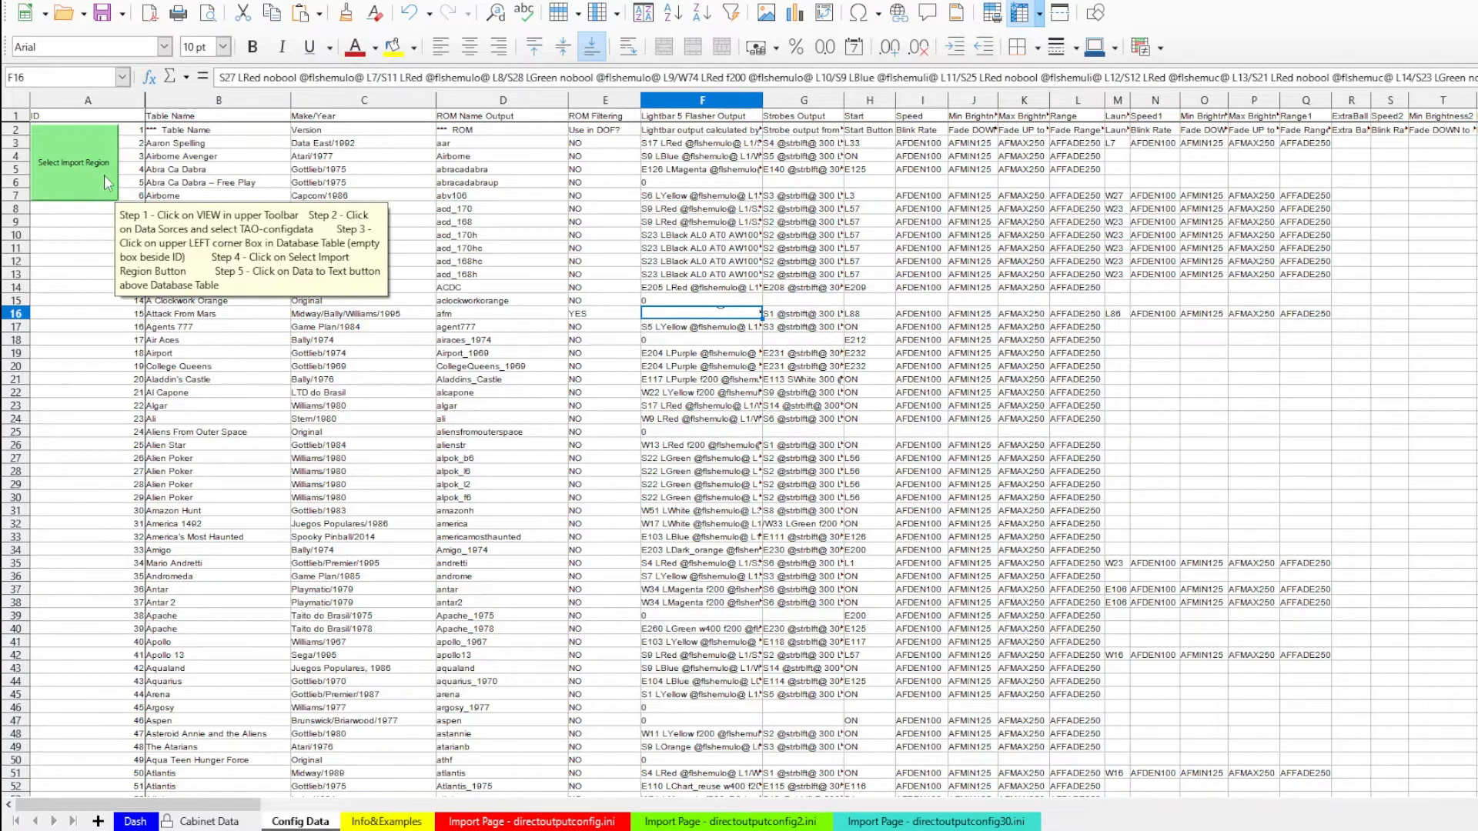
pyautogui.click(108, 182)
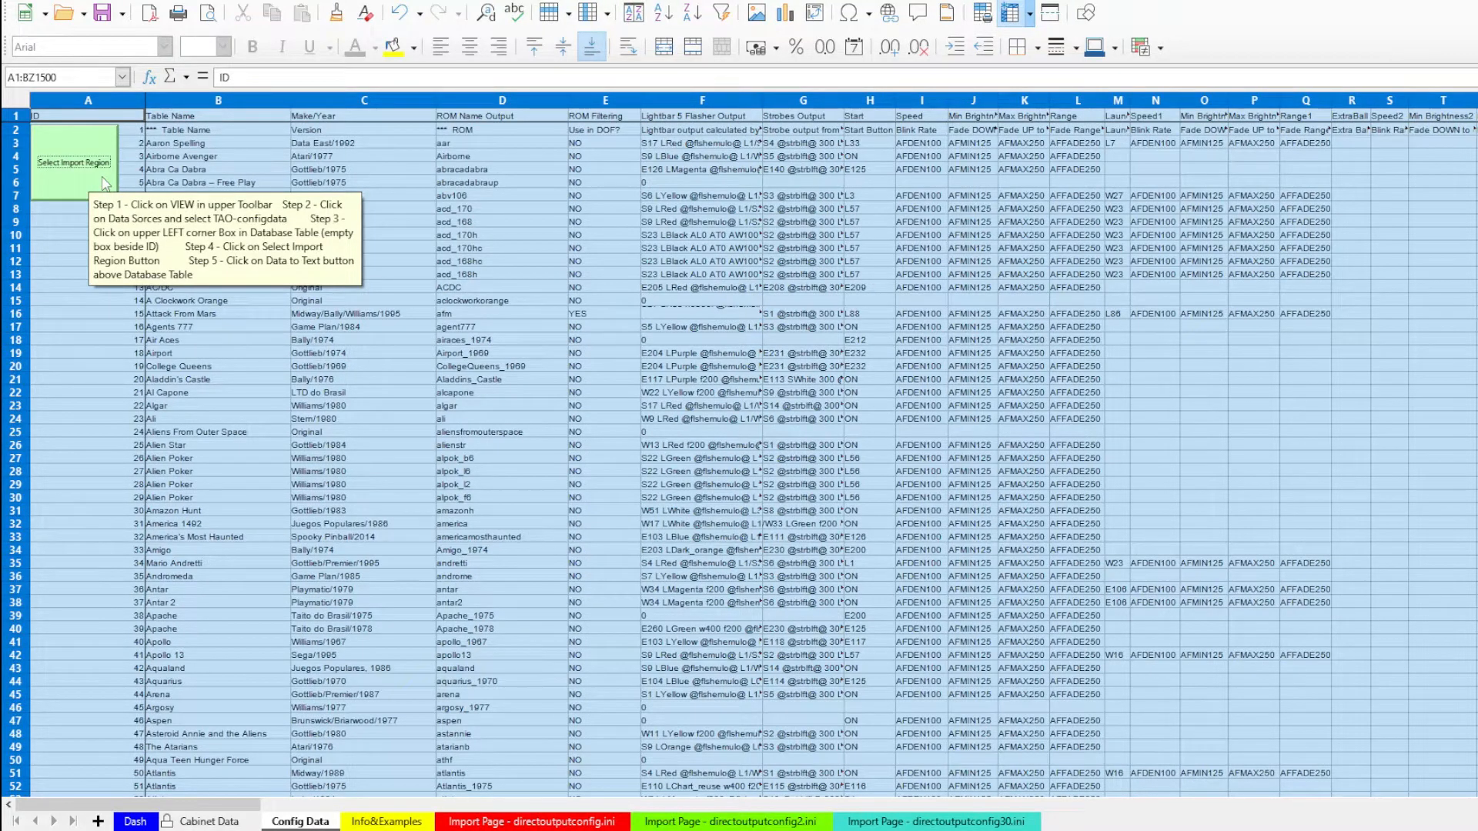
# Show the data sources, open the TAO-configdata table of odb-configtool and import all its records into the Config Data sheet as text.
pyautogui.click(77, 3)
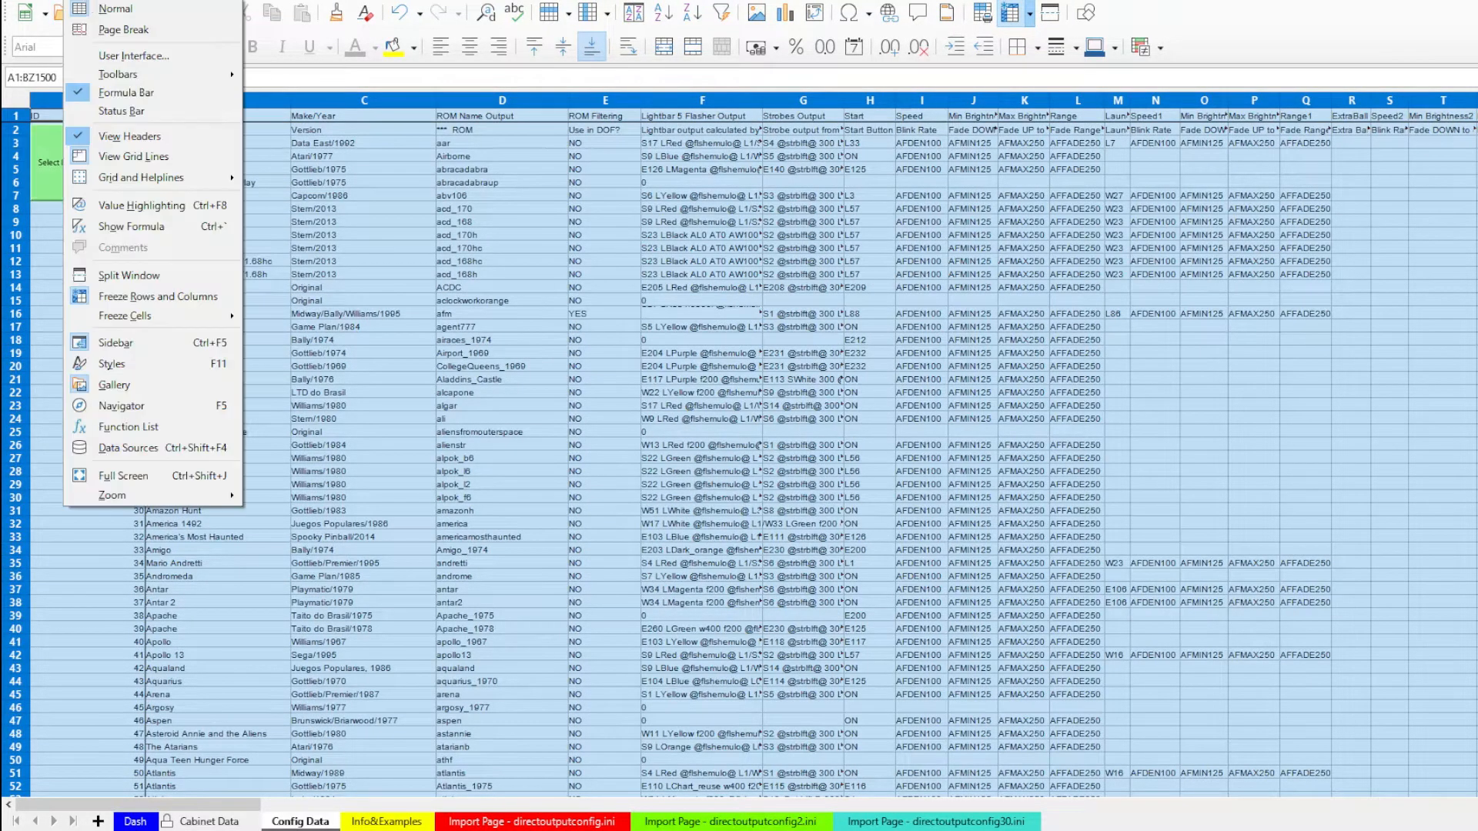
pyautogui.click(106, 450)
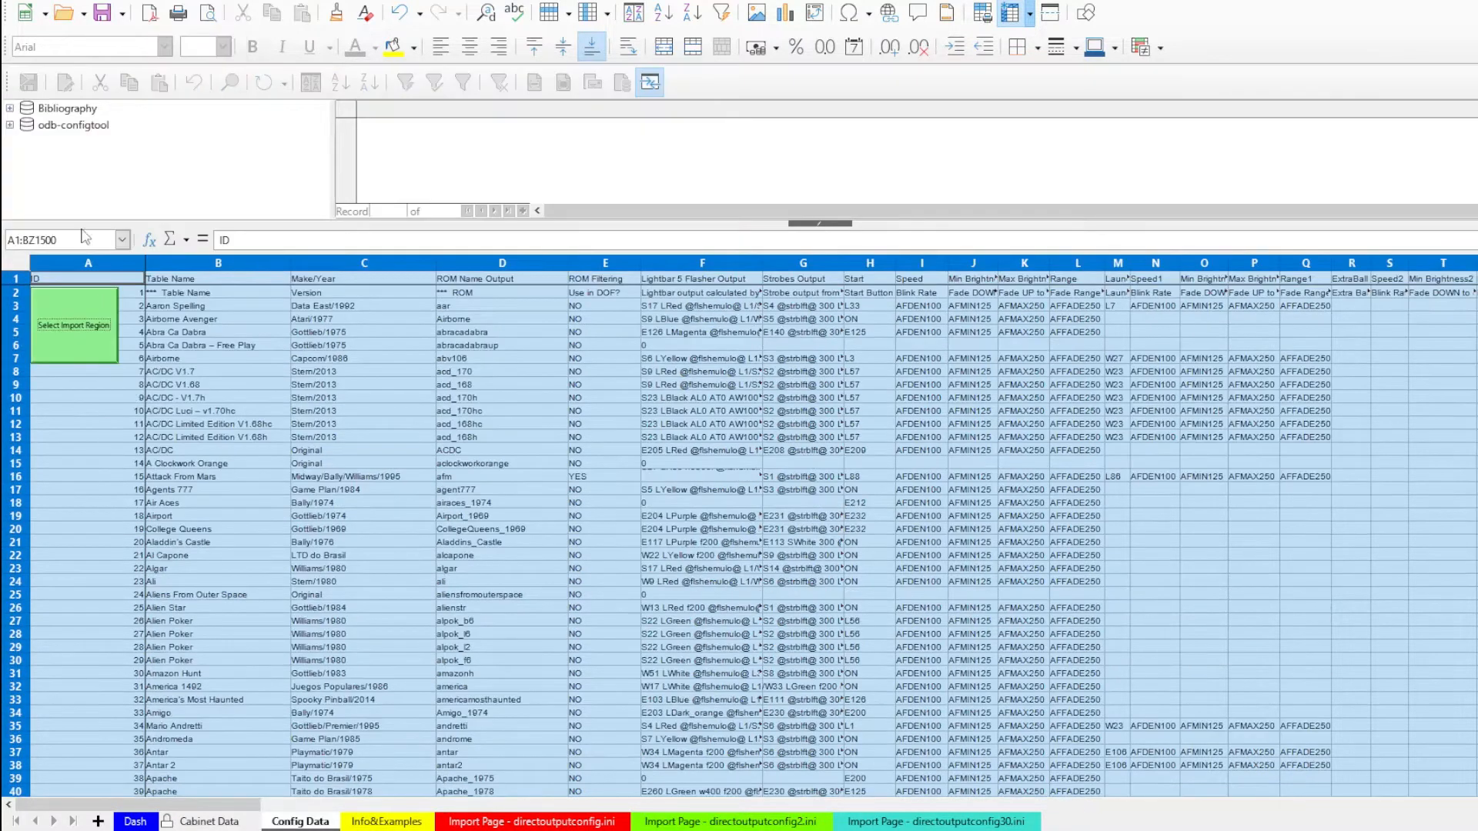
pyautogui.click(28, 158)
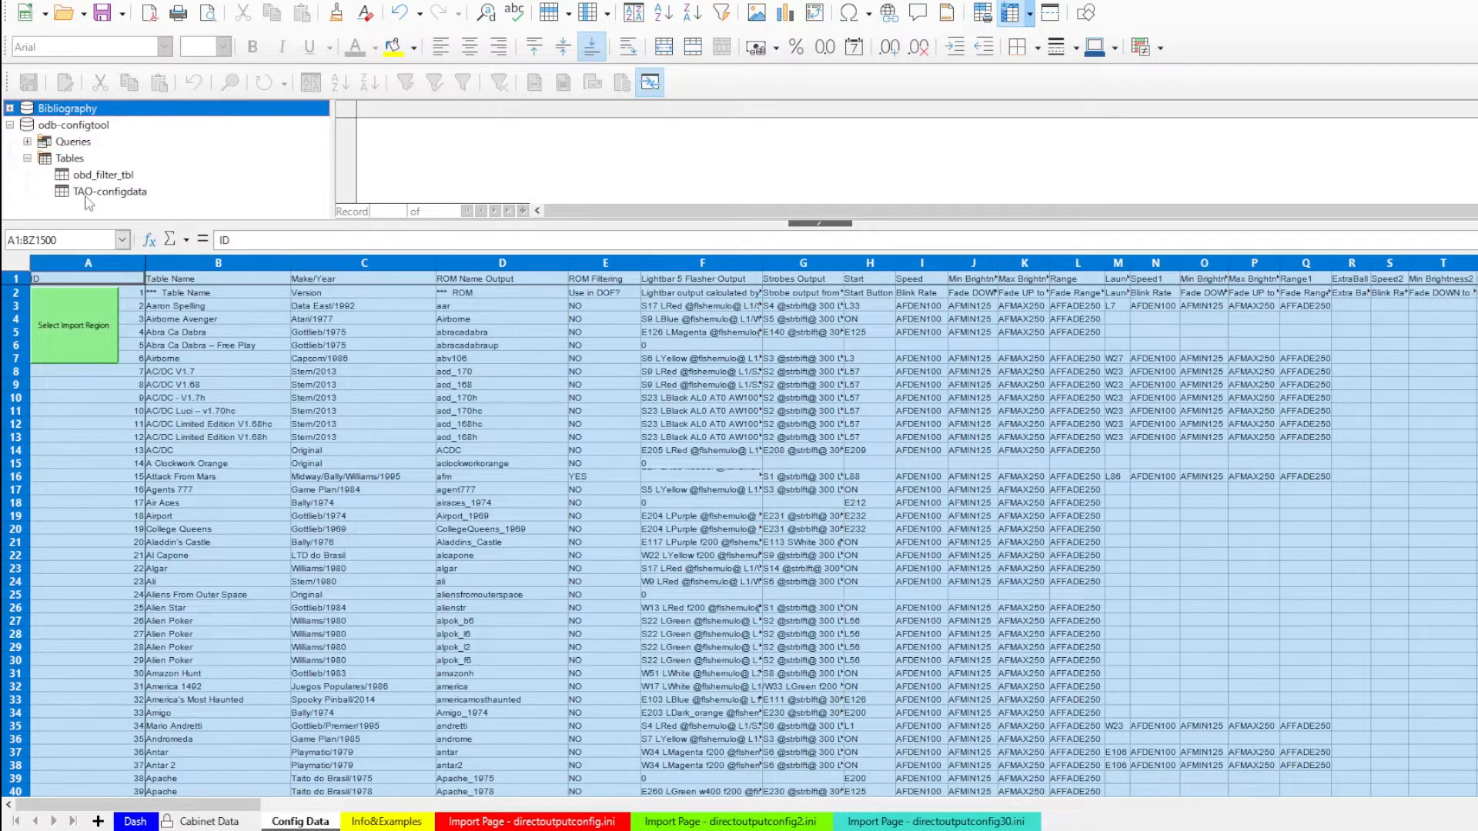
pyautogui.click(88, 192)
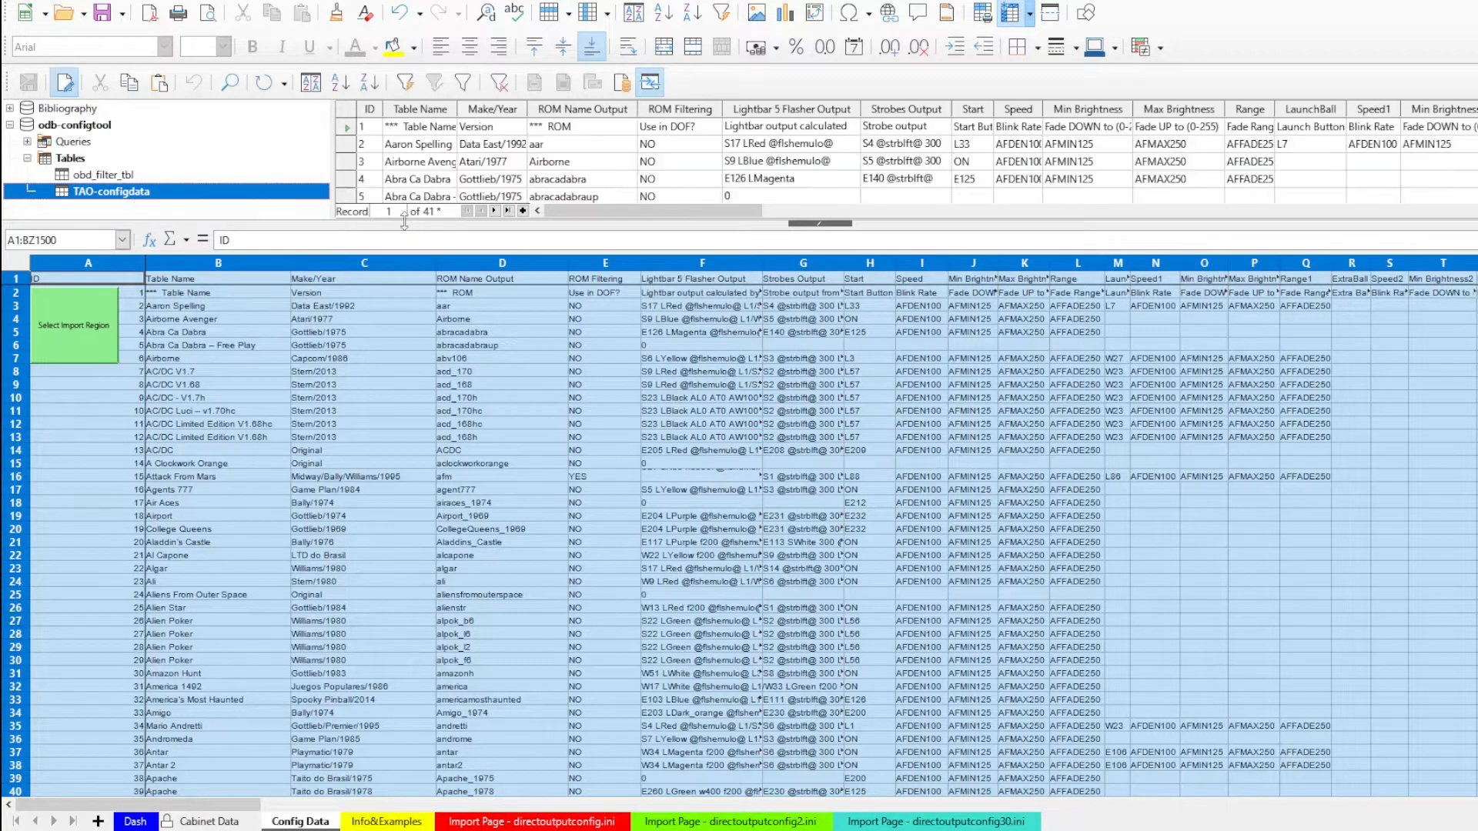
pyautogui.click(348, 114)
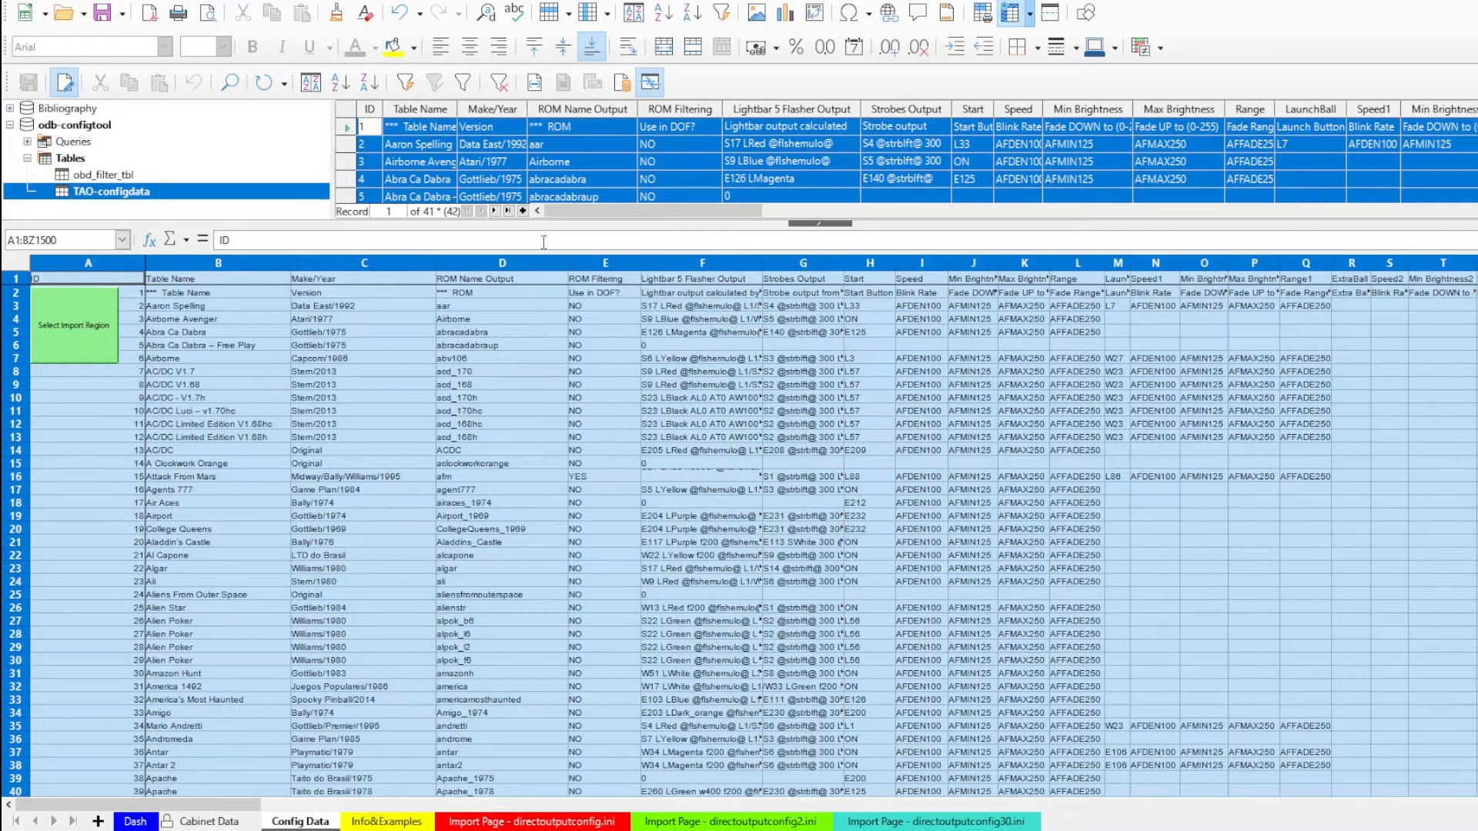
pyautogui.click(537, 82)
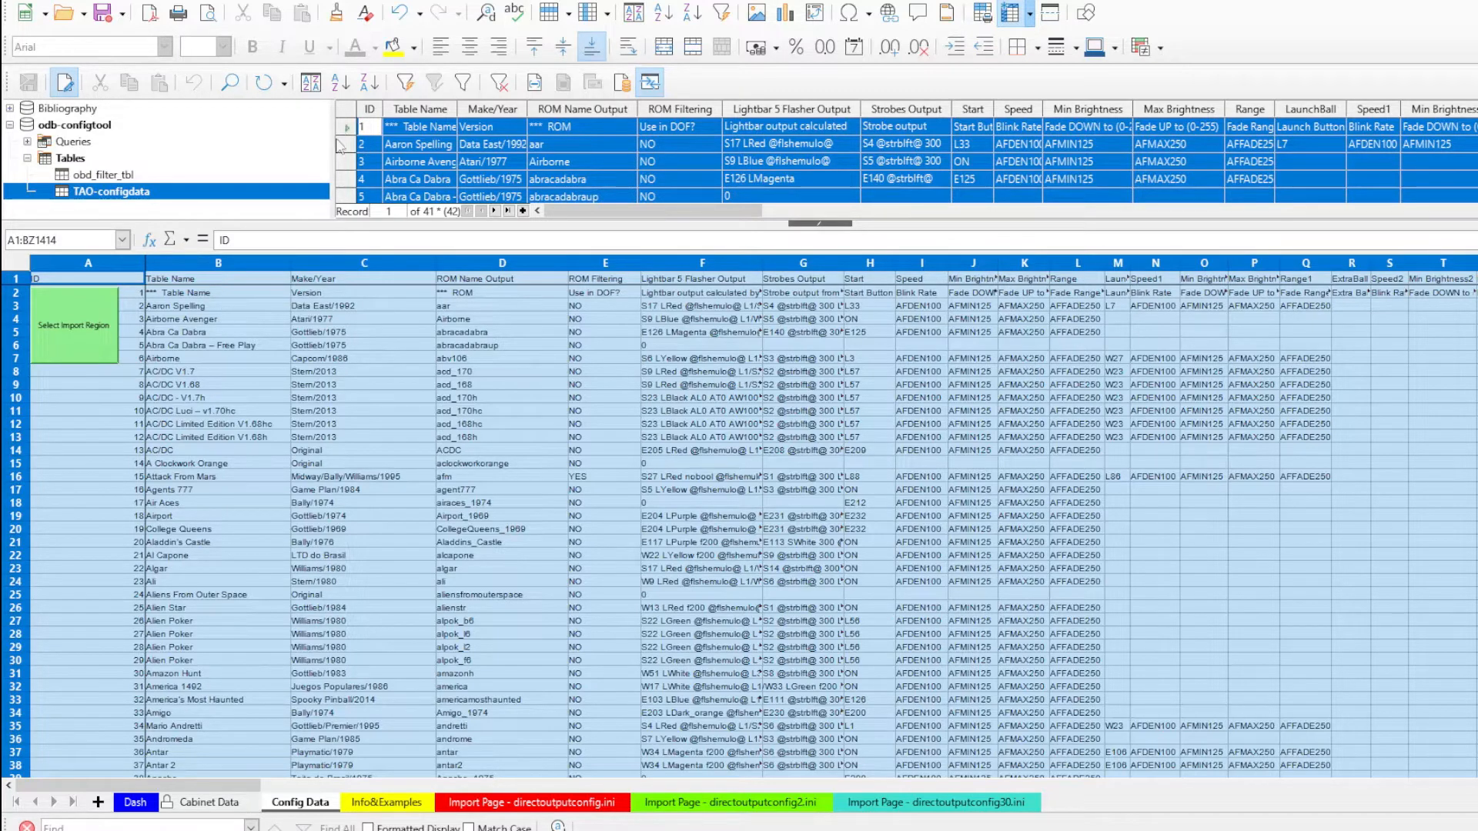
# Clear the range selection, hide the data sources and save the spreadsheet.
pyautogui.click(592, 143)
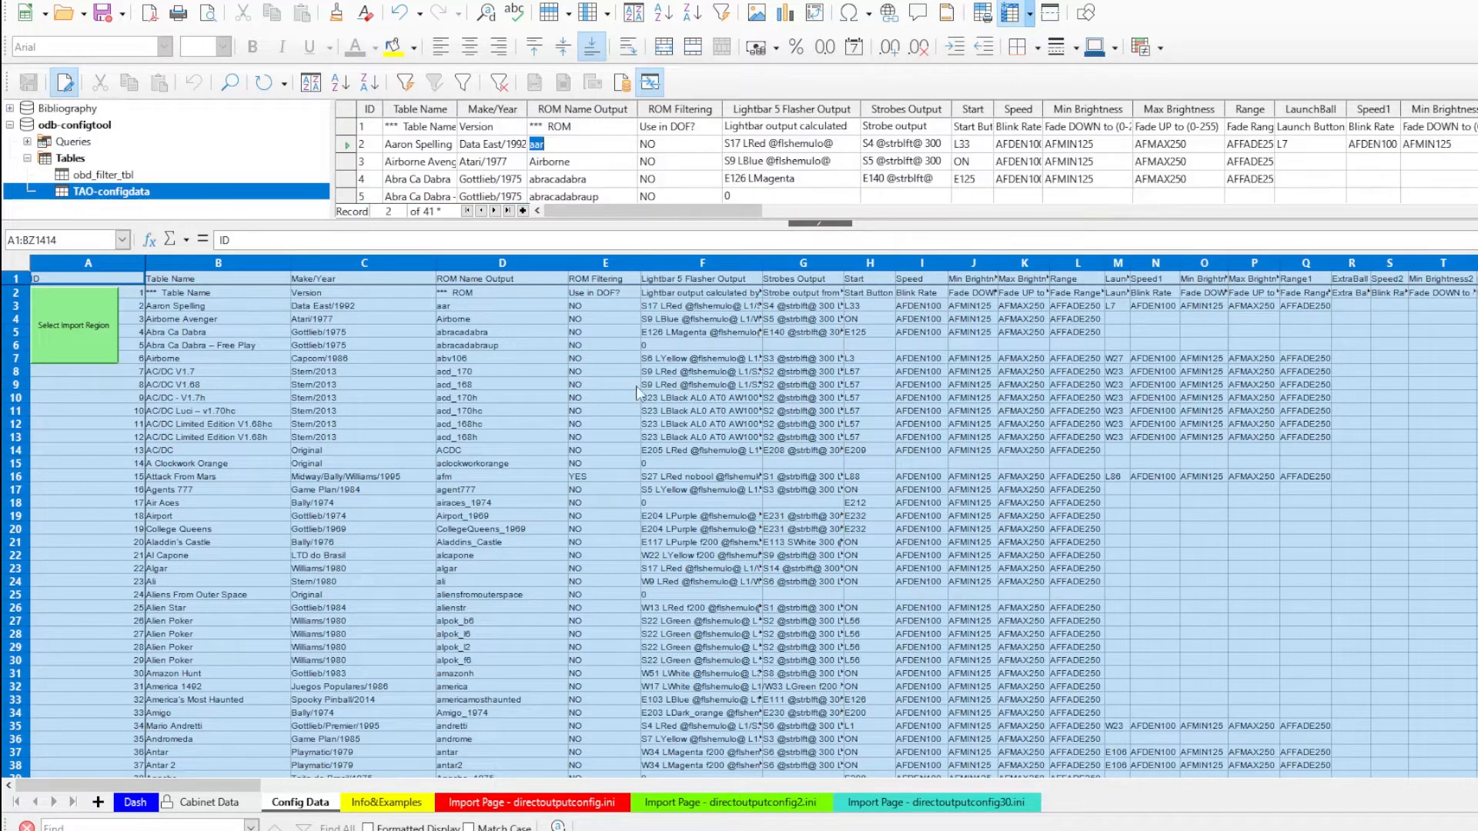
pyautogui.click(542, 473)
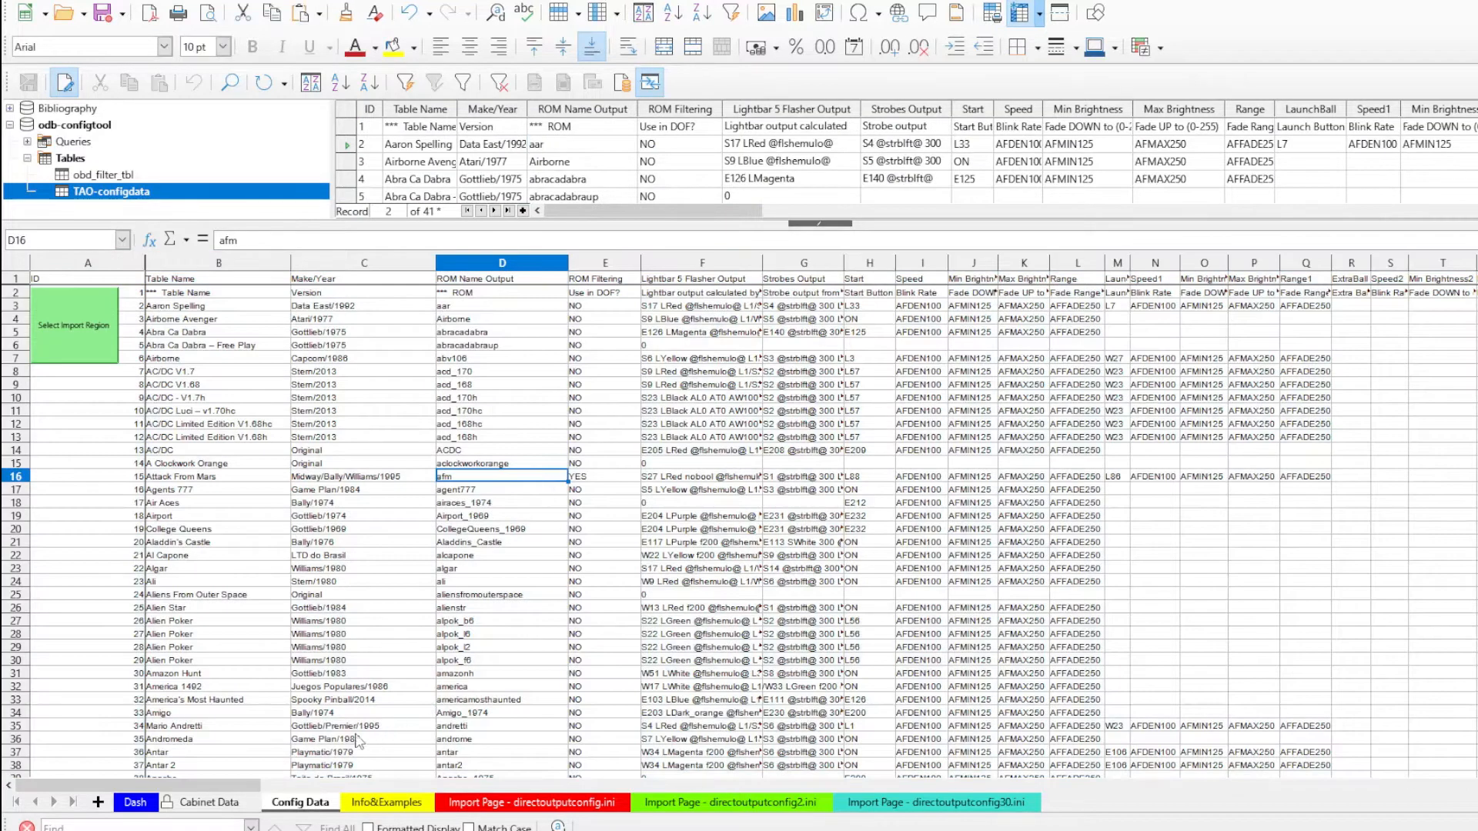
pyautogui.click(80, 1)
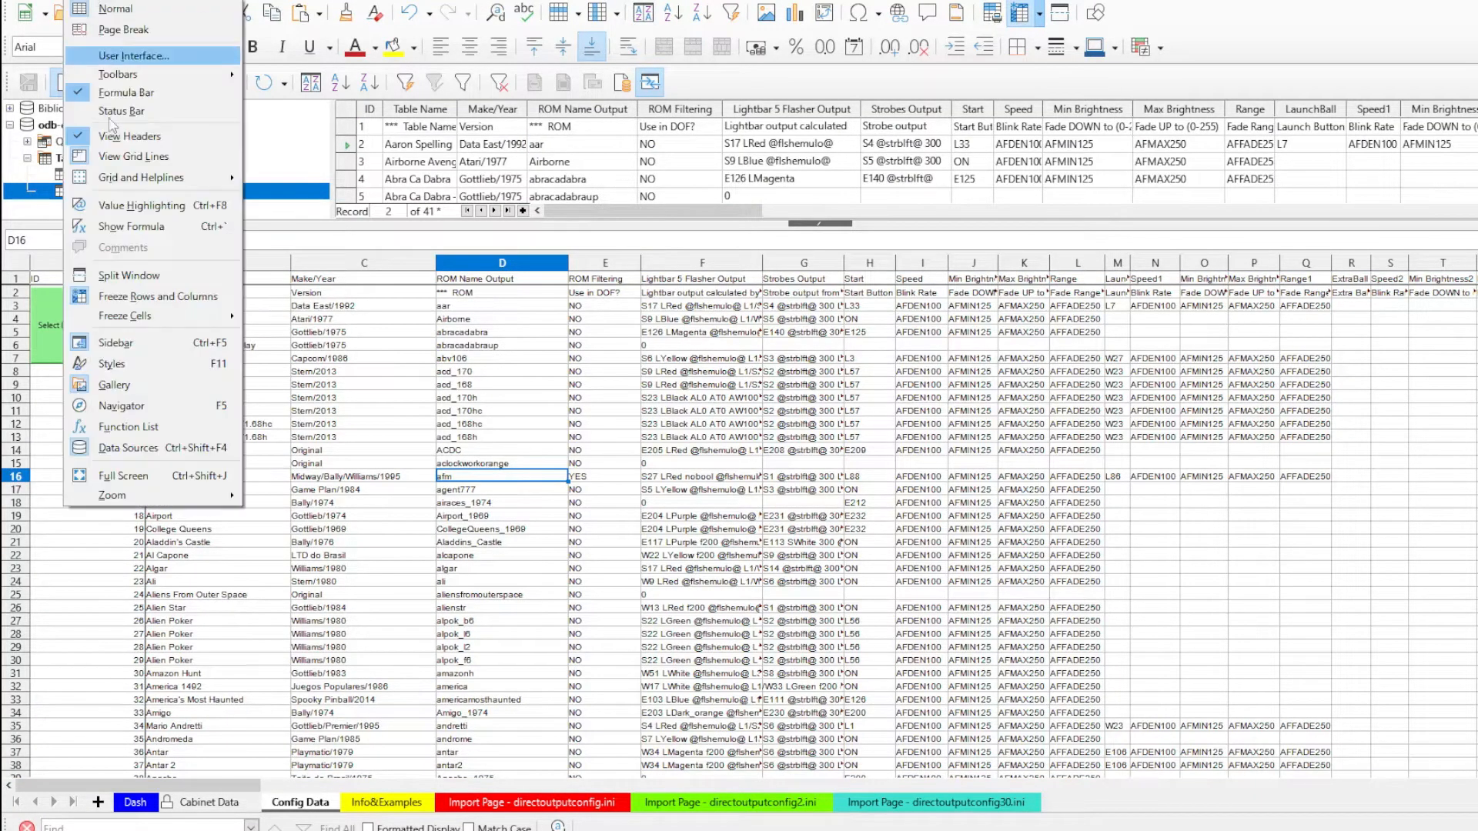
pyautogui.click(137, 451)
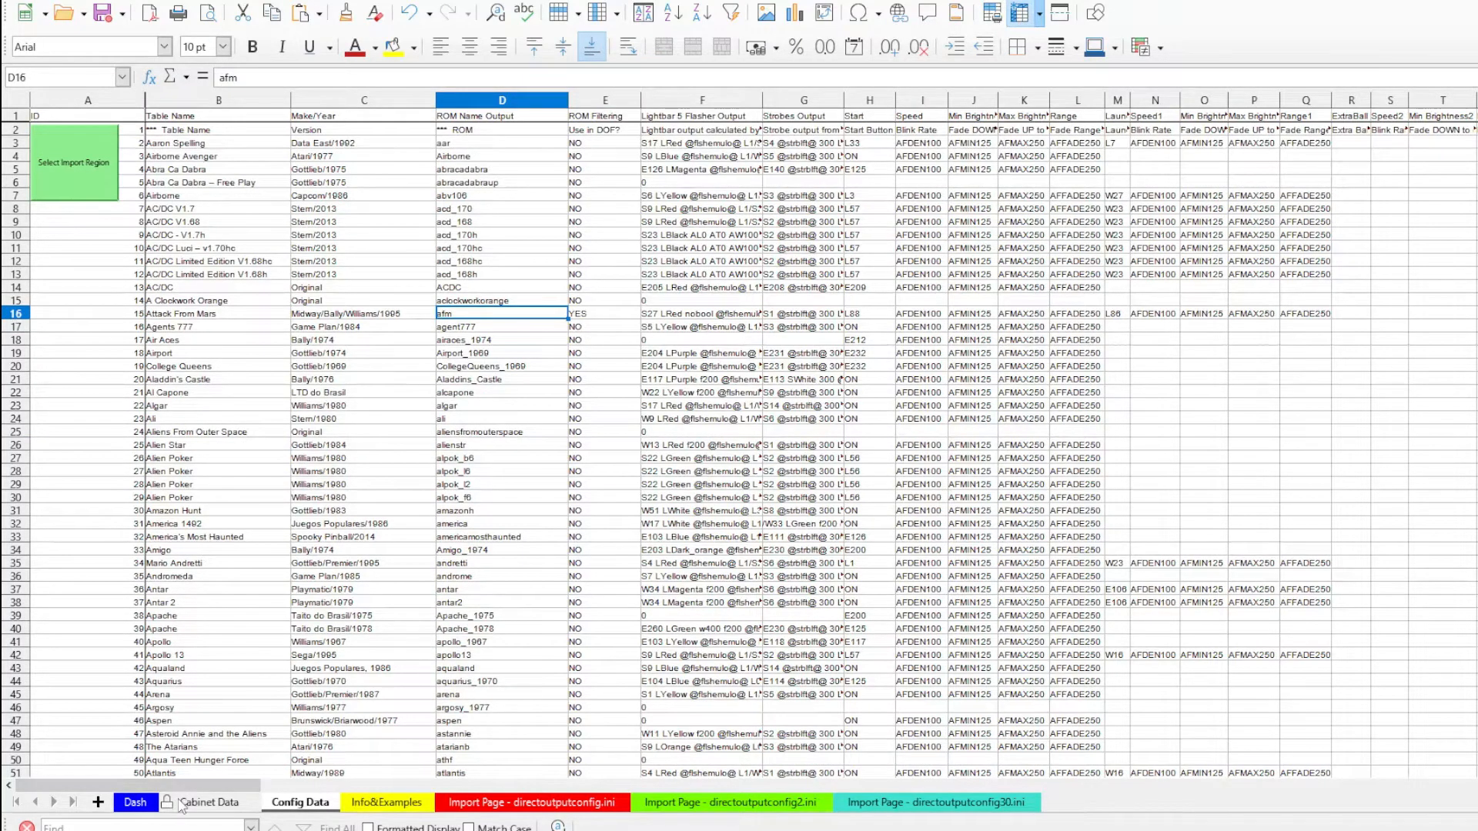
pyautogui.click(103, 14)
# Check the Lightbar 5 Flasher Output of Attack From Mars and export directoutputconfig30.ini from the Dash sheet to C:\DirectOutput\Config.
pyautogui.click(715, 316)
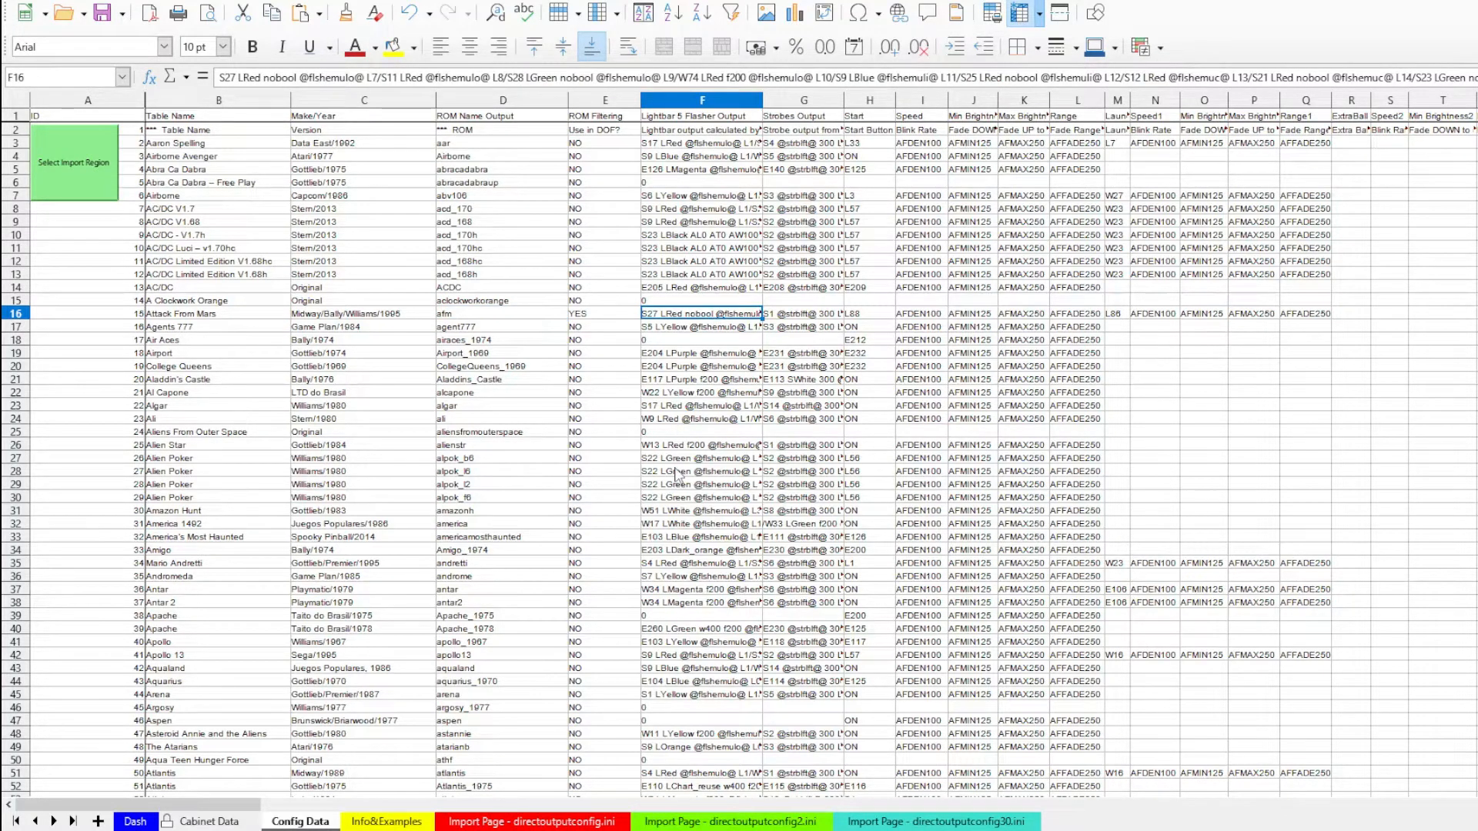
pyautogui.click(135, 821)
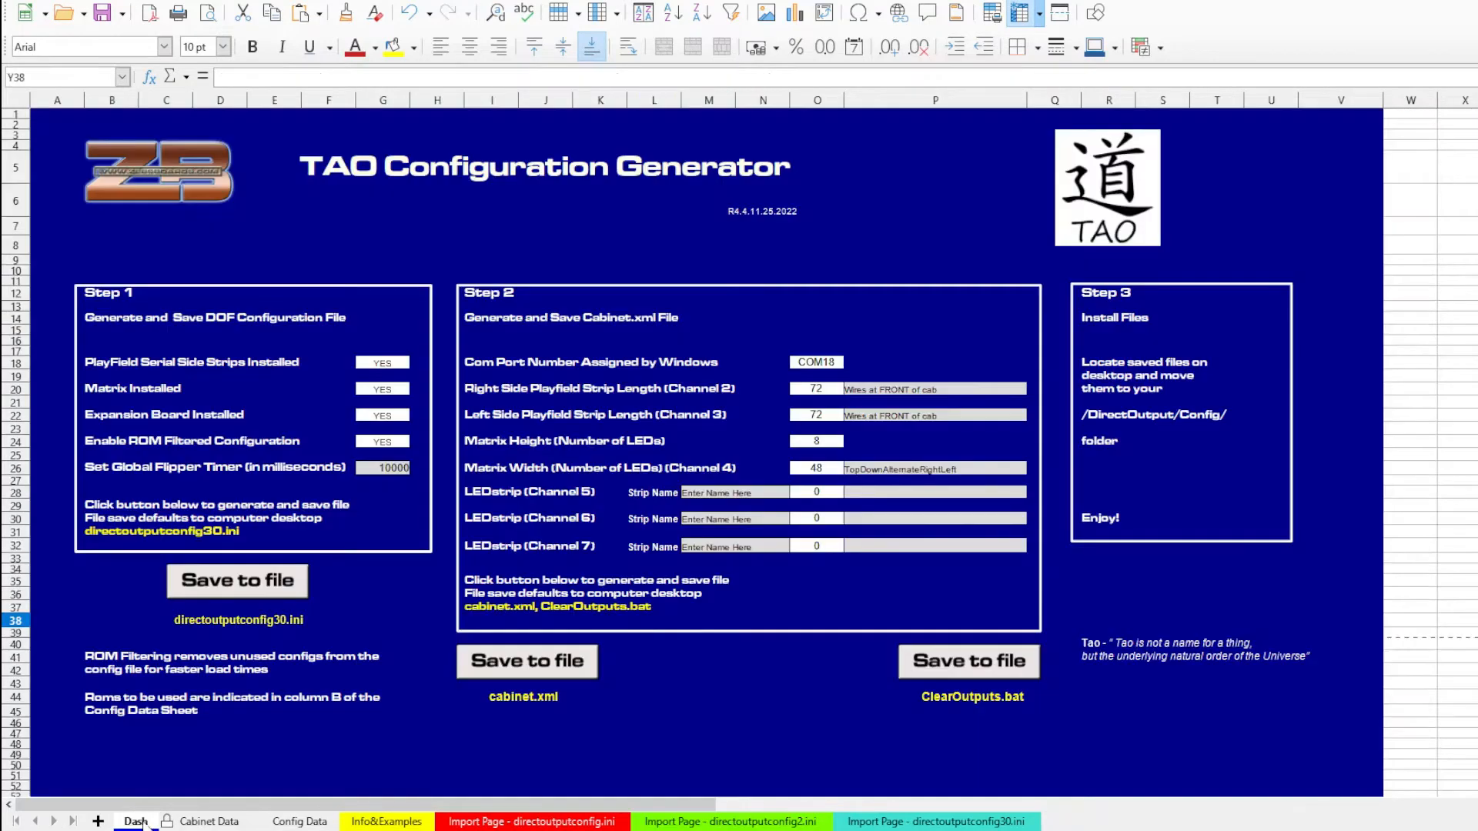
pyautogui.click(278, 594)
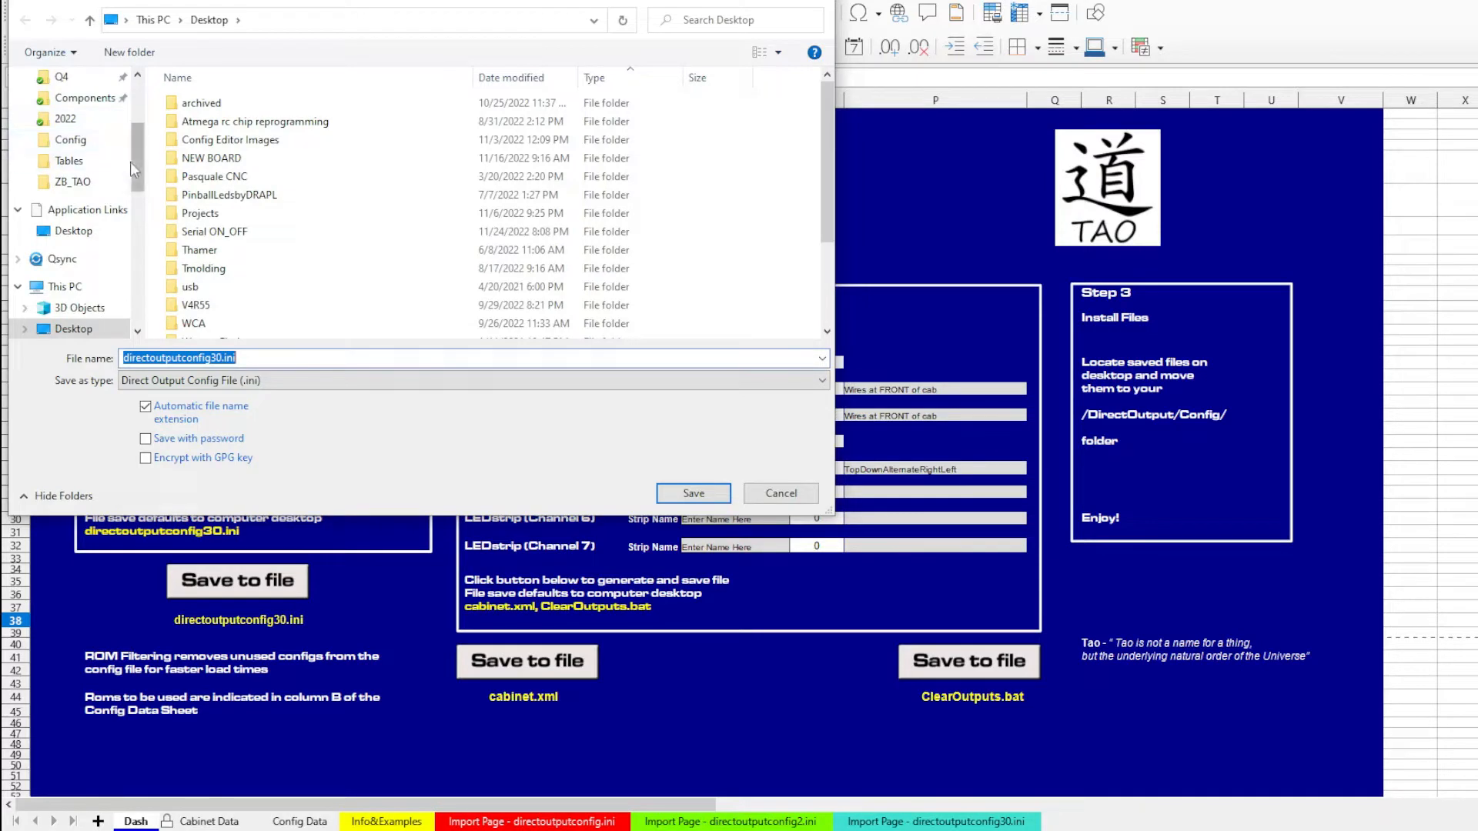
pyautogui.click(78, 143)
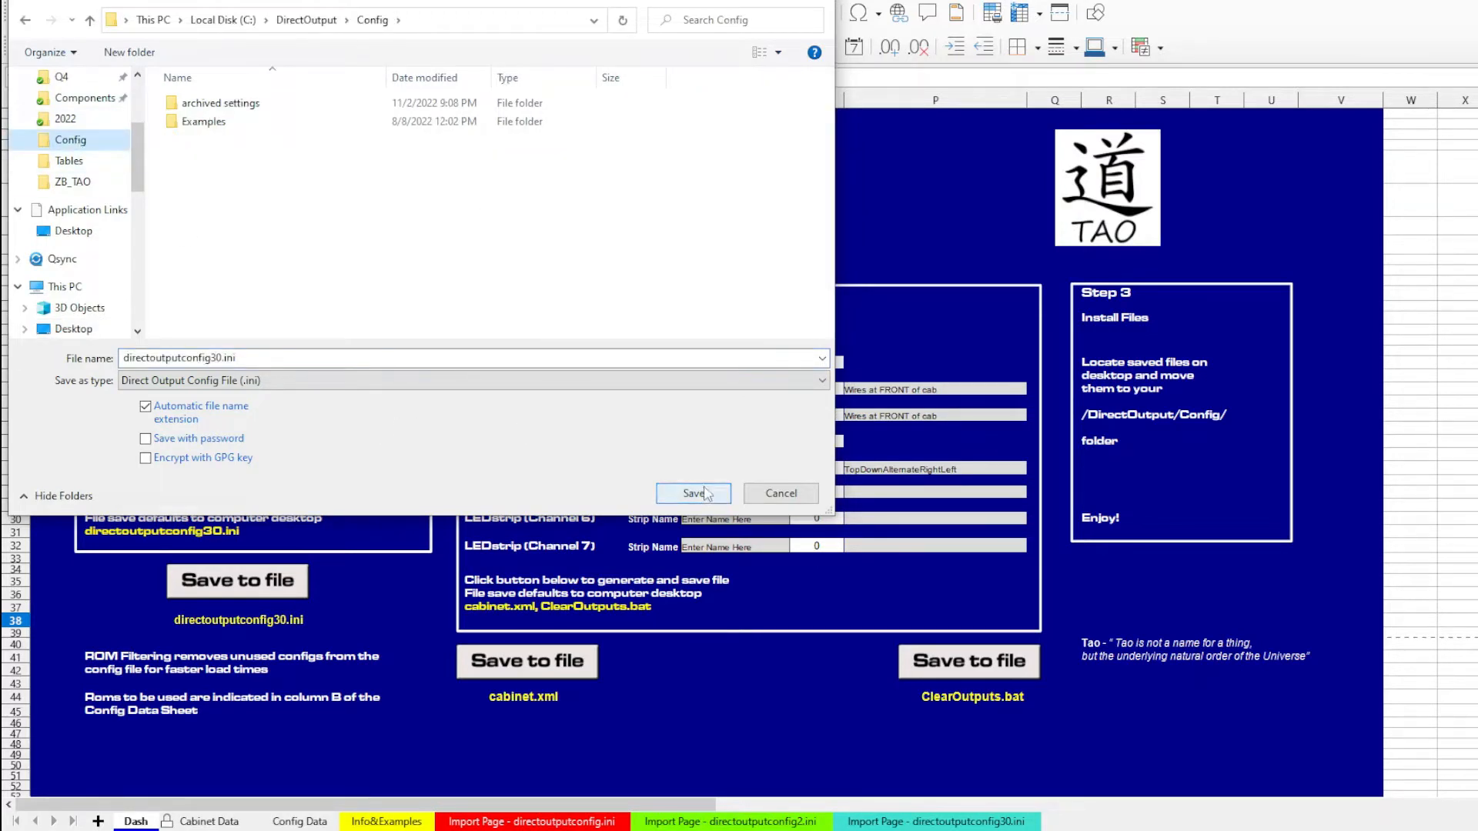
pyautogui.click(695, 494)
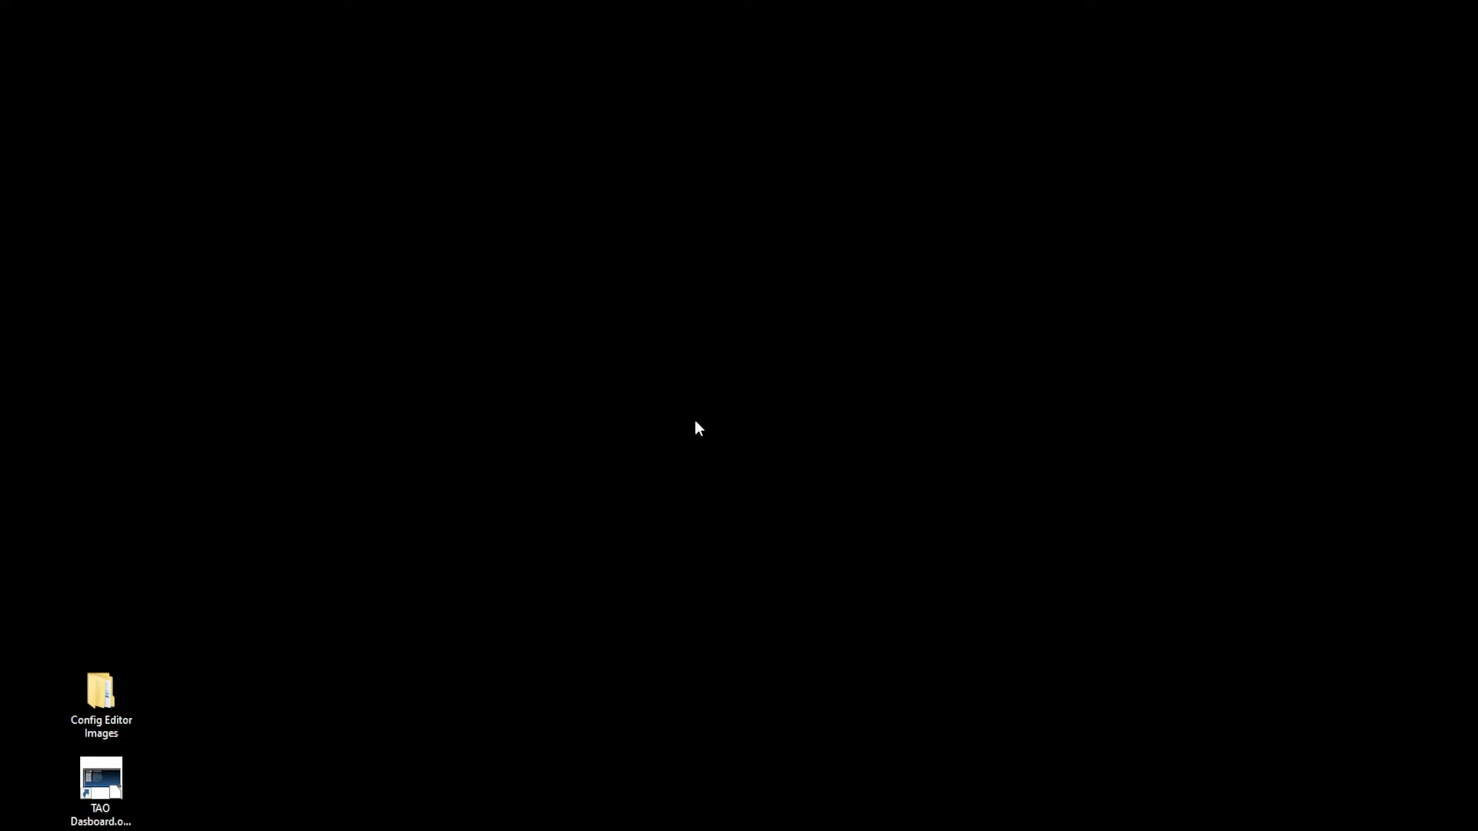
# Test the outputs in the DirectOutput configuration tester by pulsing lamps 86 and 88 and solenoids 1 to 8, and close the tester.
pyautogui.click(693, 464)
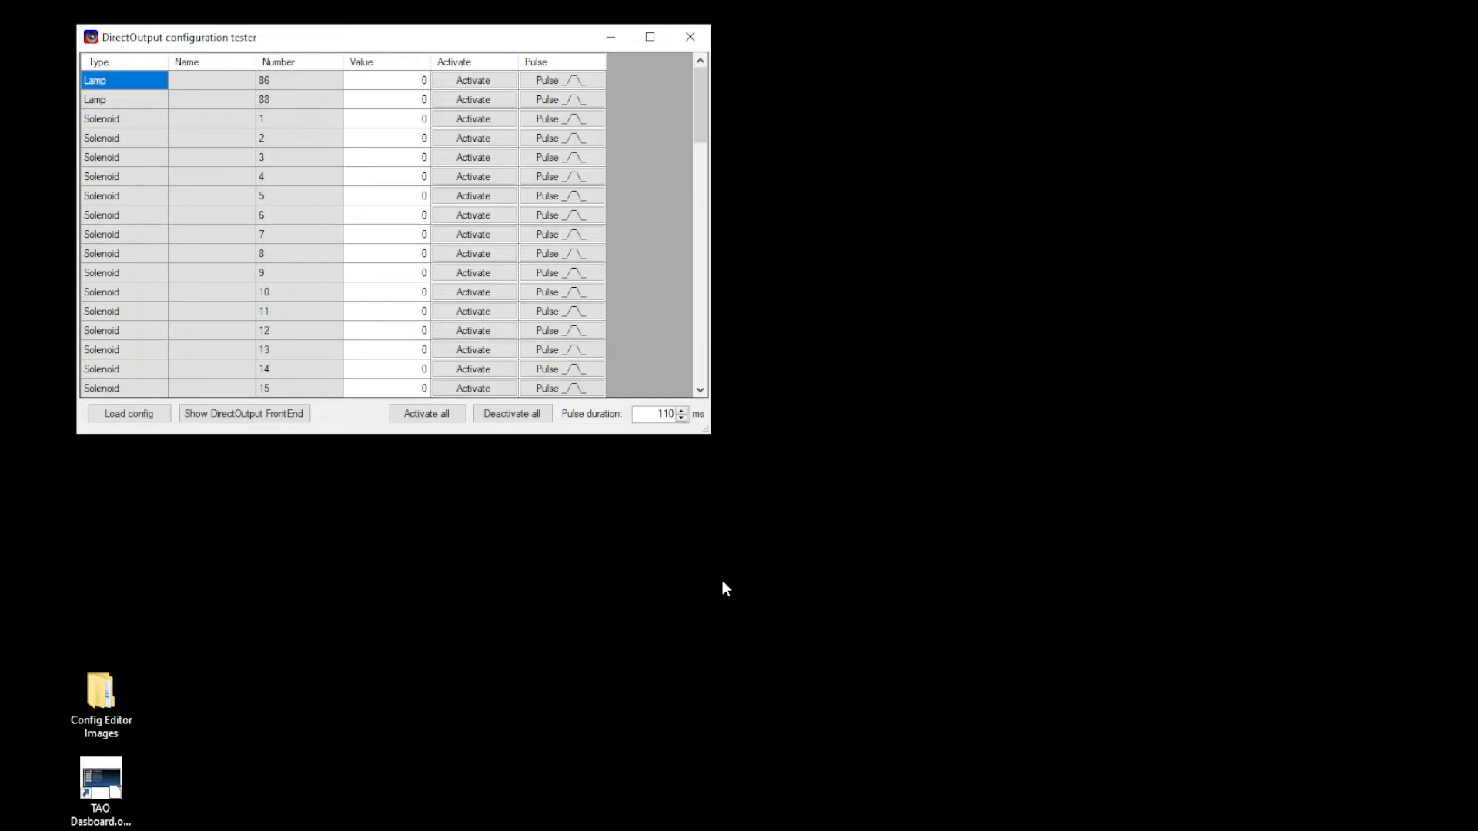
pyautogui.moveTo(701, 90)
pyautogui.mouseDown()
pyautogui.moveTo(699, 340)
pyautogui.moveTo(705, 82)
pyautogui.mouseUp()
pyautogui.click(548, 81)
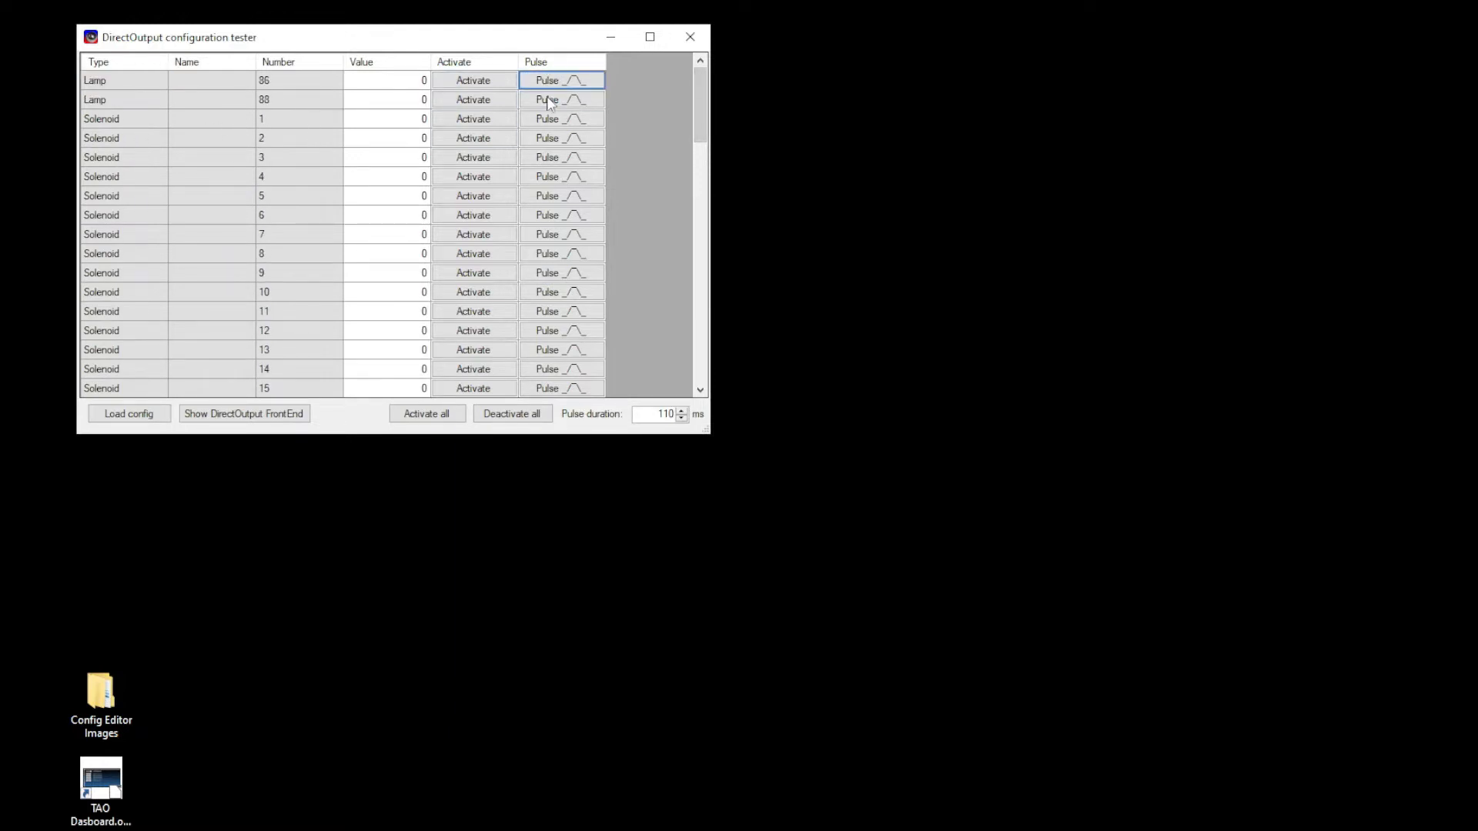
pyautogui.click(548, 101)
pyautogui.click(553, 120)
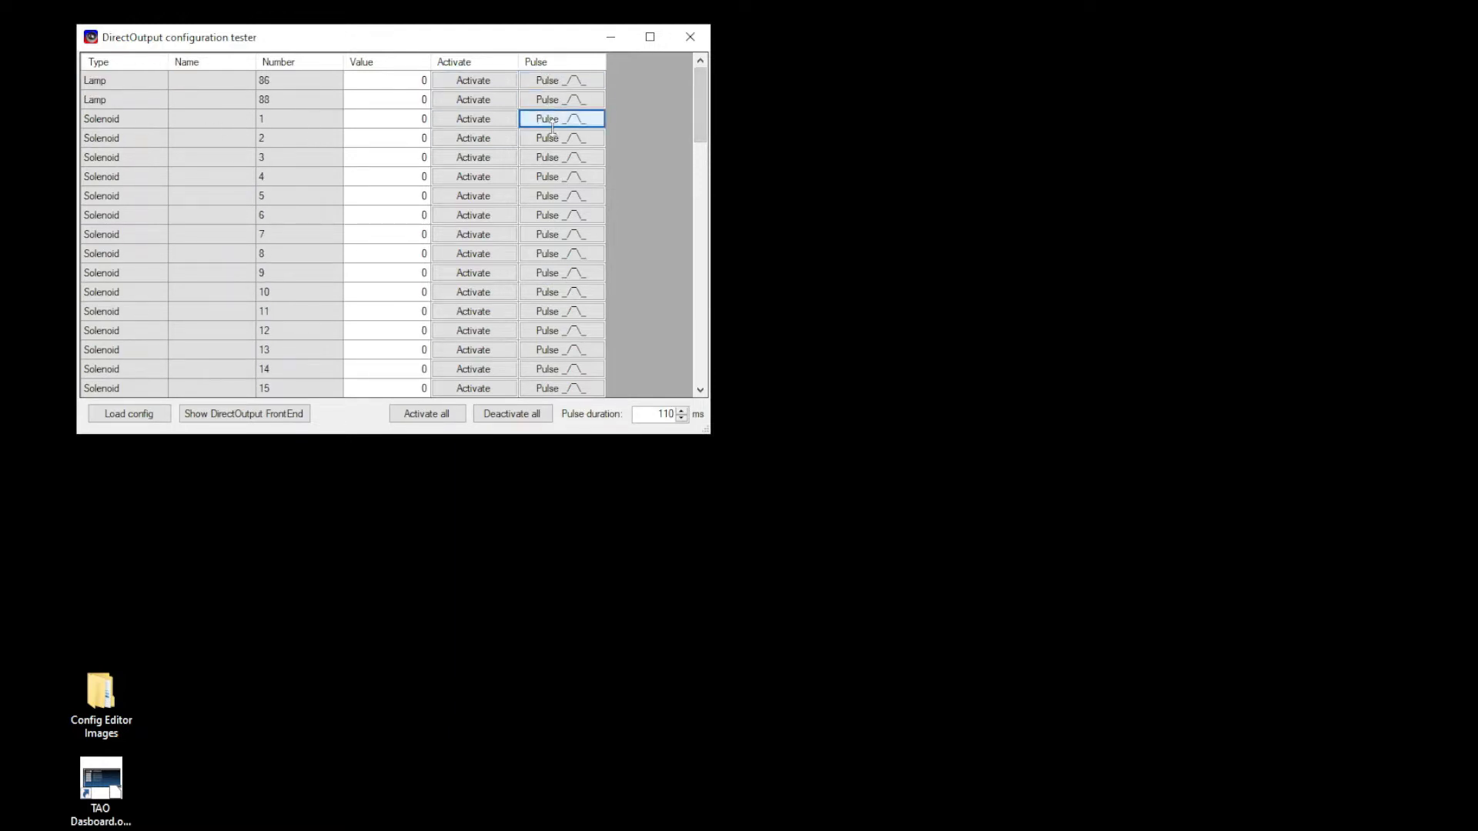
pyautogui.click(557, 142)
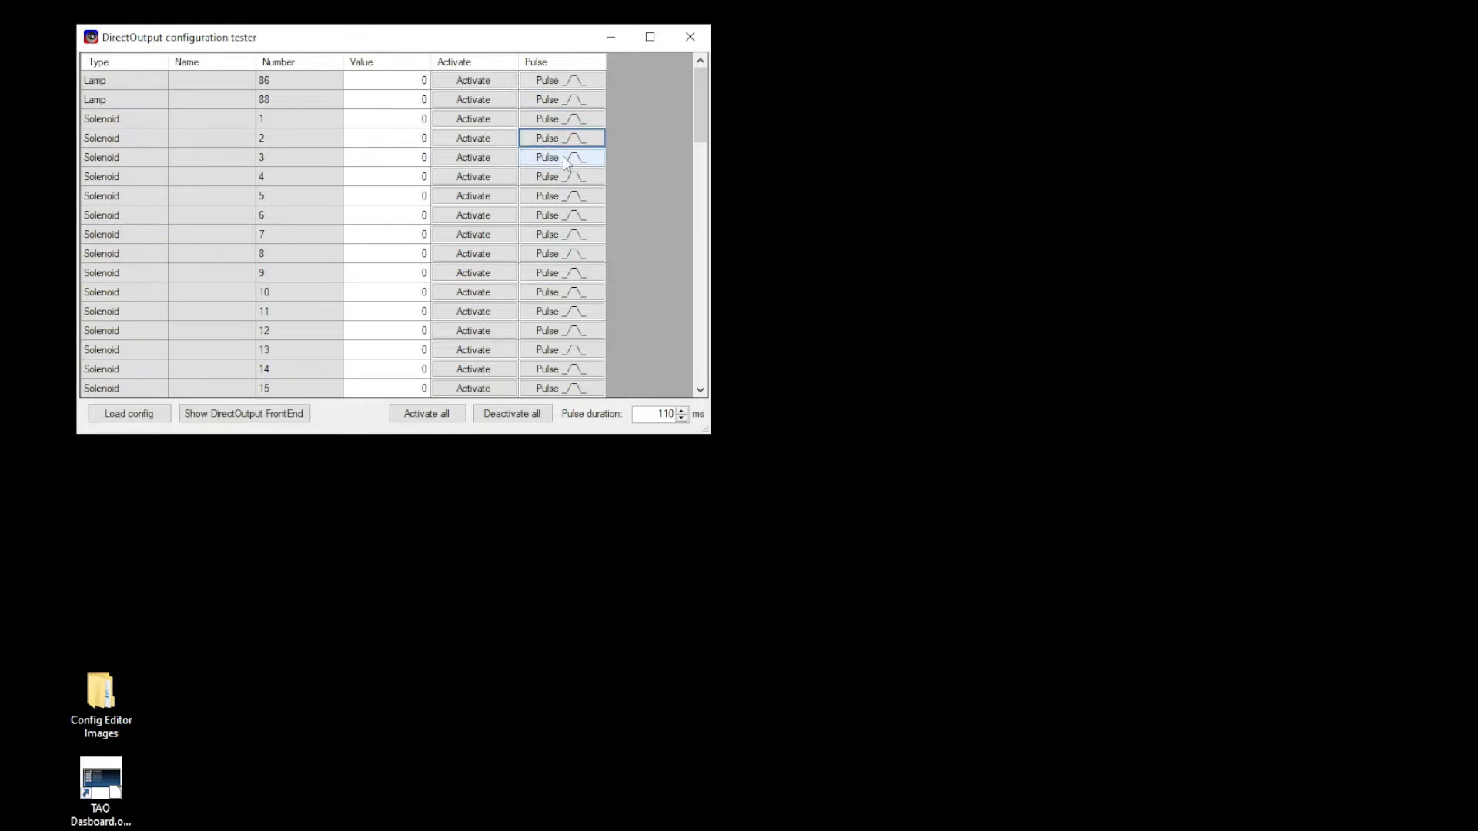
pyautogui.click(563, 160)
pyautogui.click(566, 179)
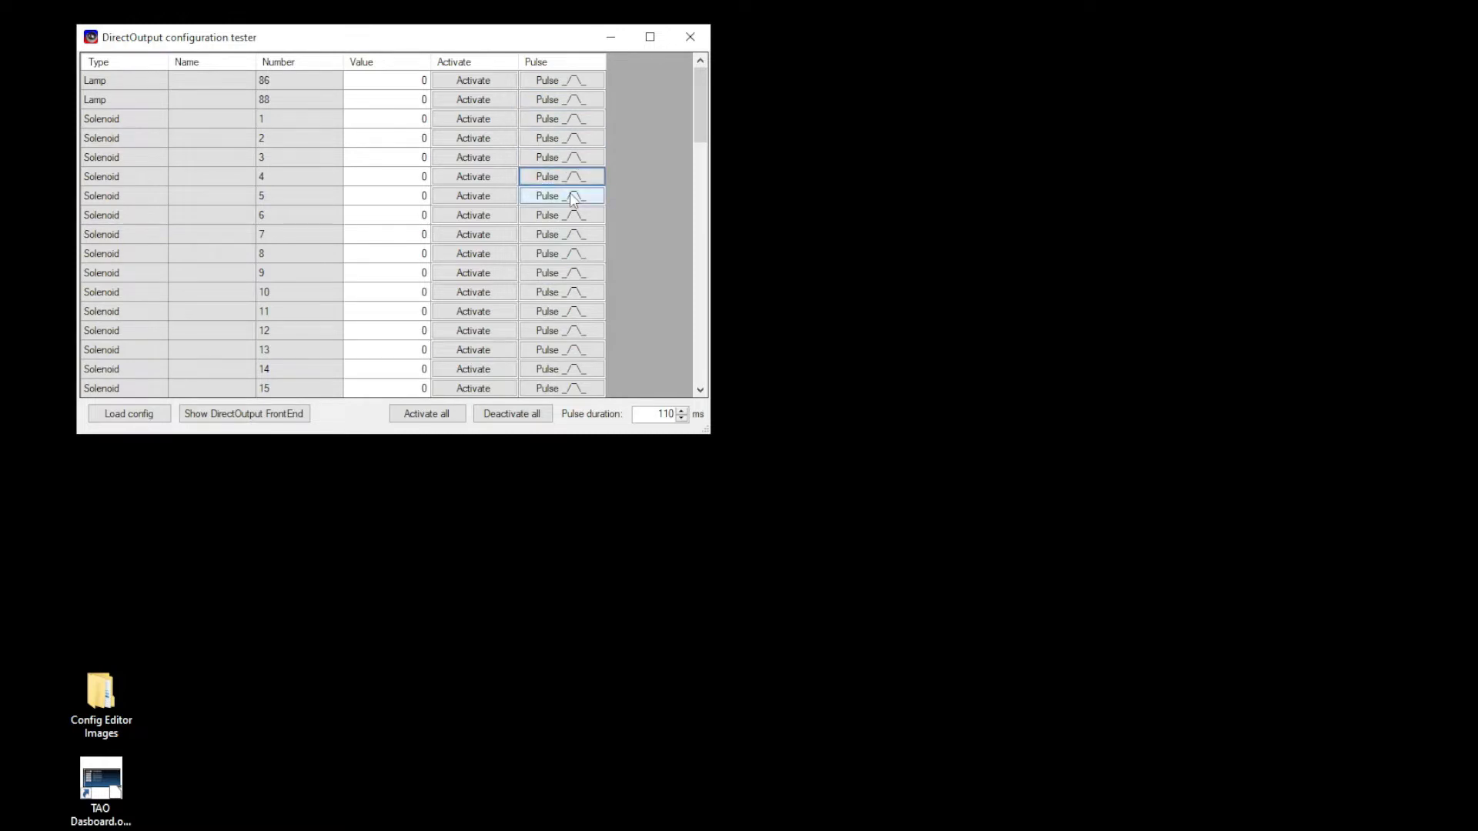
pyautogui.click(570, 198)
pyautogui.click(573, 217)
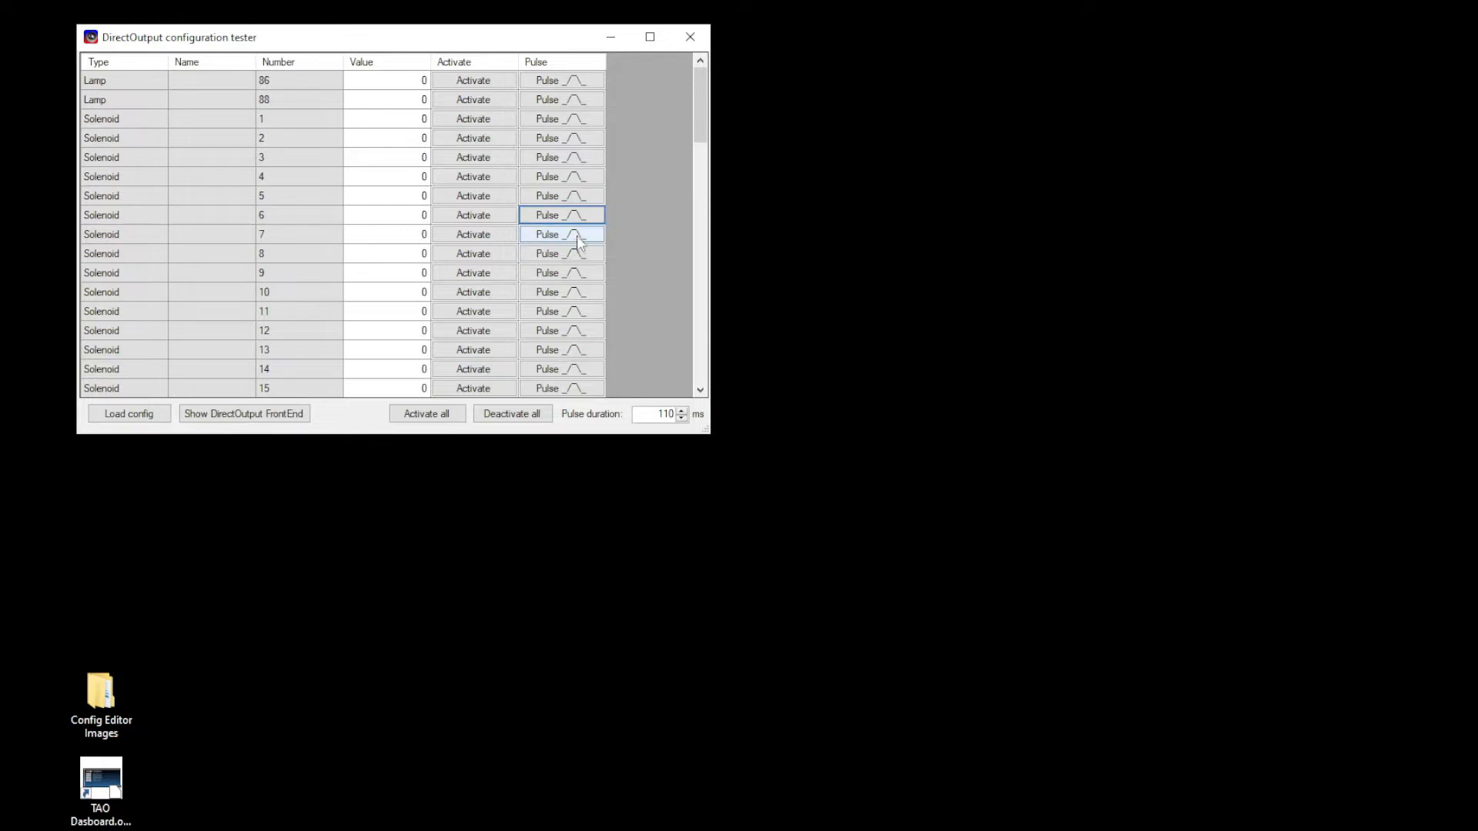
pyautogui.click(577, 237)
pyautogui.click(578, 255)
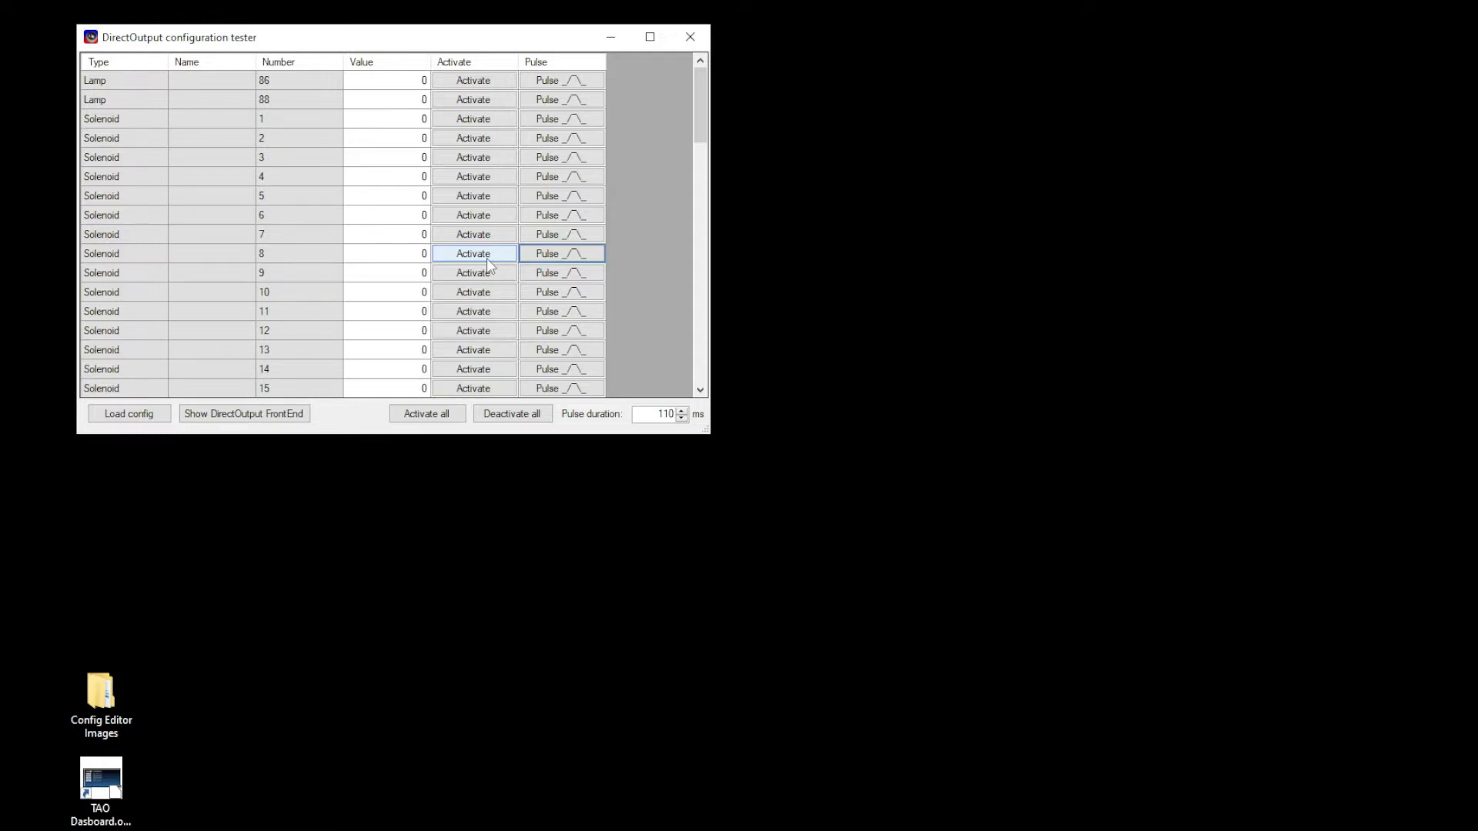
pyautogui.click(570, 257)
pyautogui.click(690, 37)
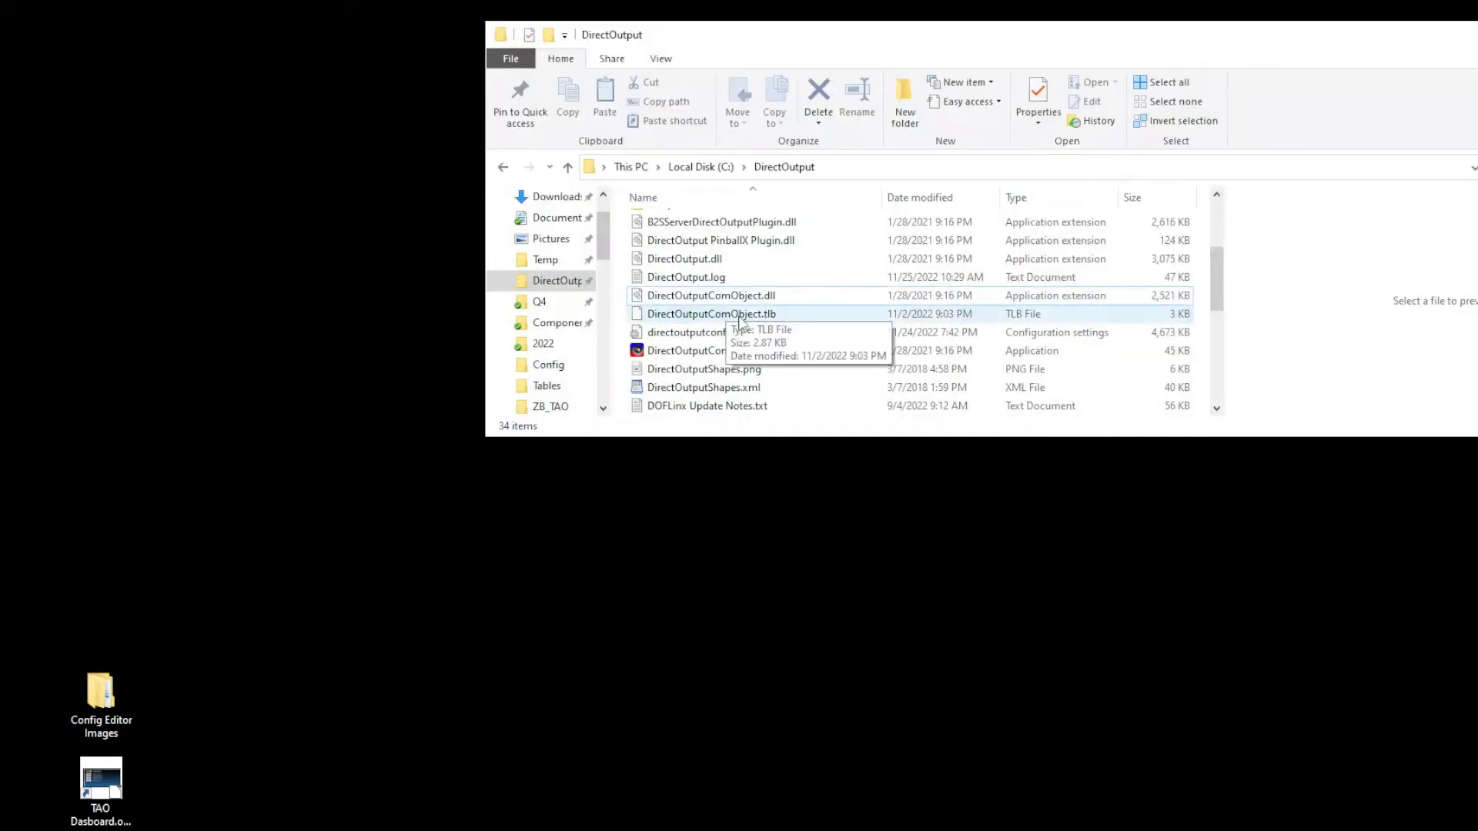
# Open DirectOutput.log from the DirectOutput folder, examine its entries from start to end for warnings or exceptions, and close it.
pyautogui.click(715, 283)
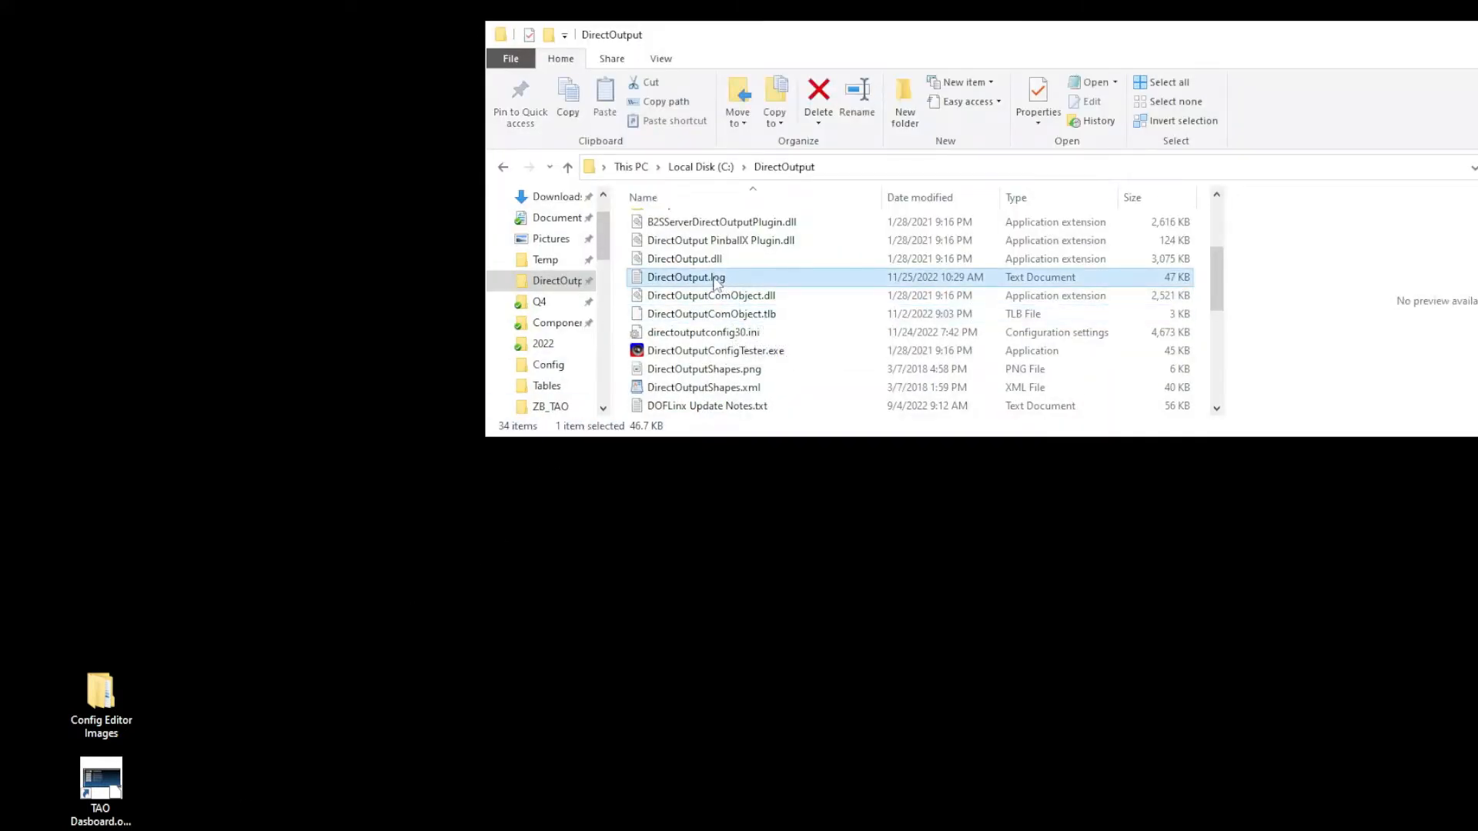
pyautogui.doubleClick(716, 281)
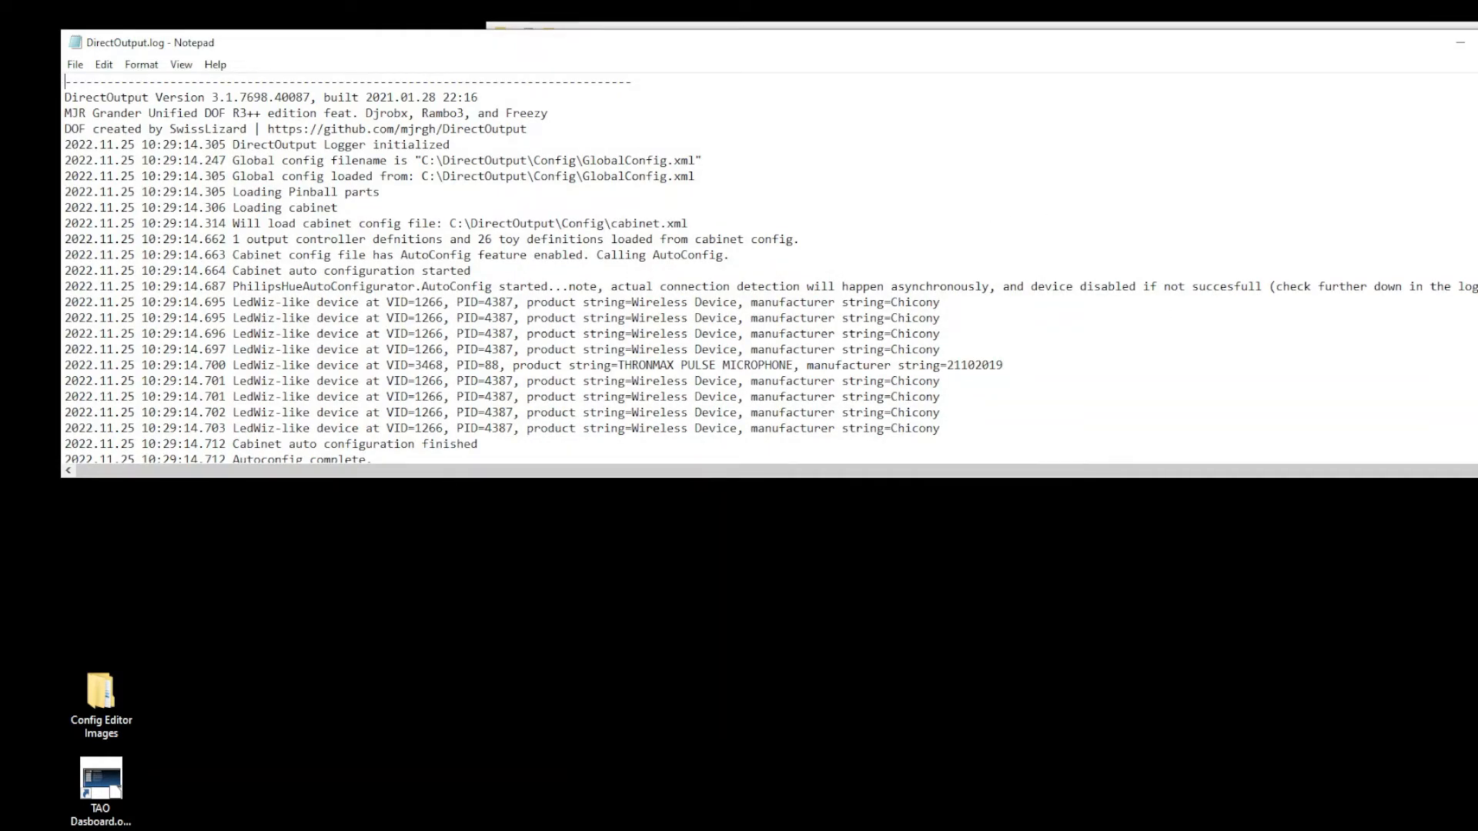
pyautogui.scroll(-9, 604, 269)
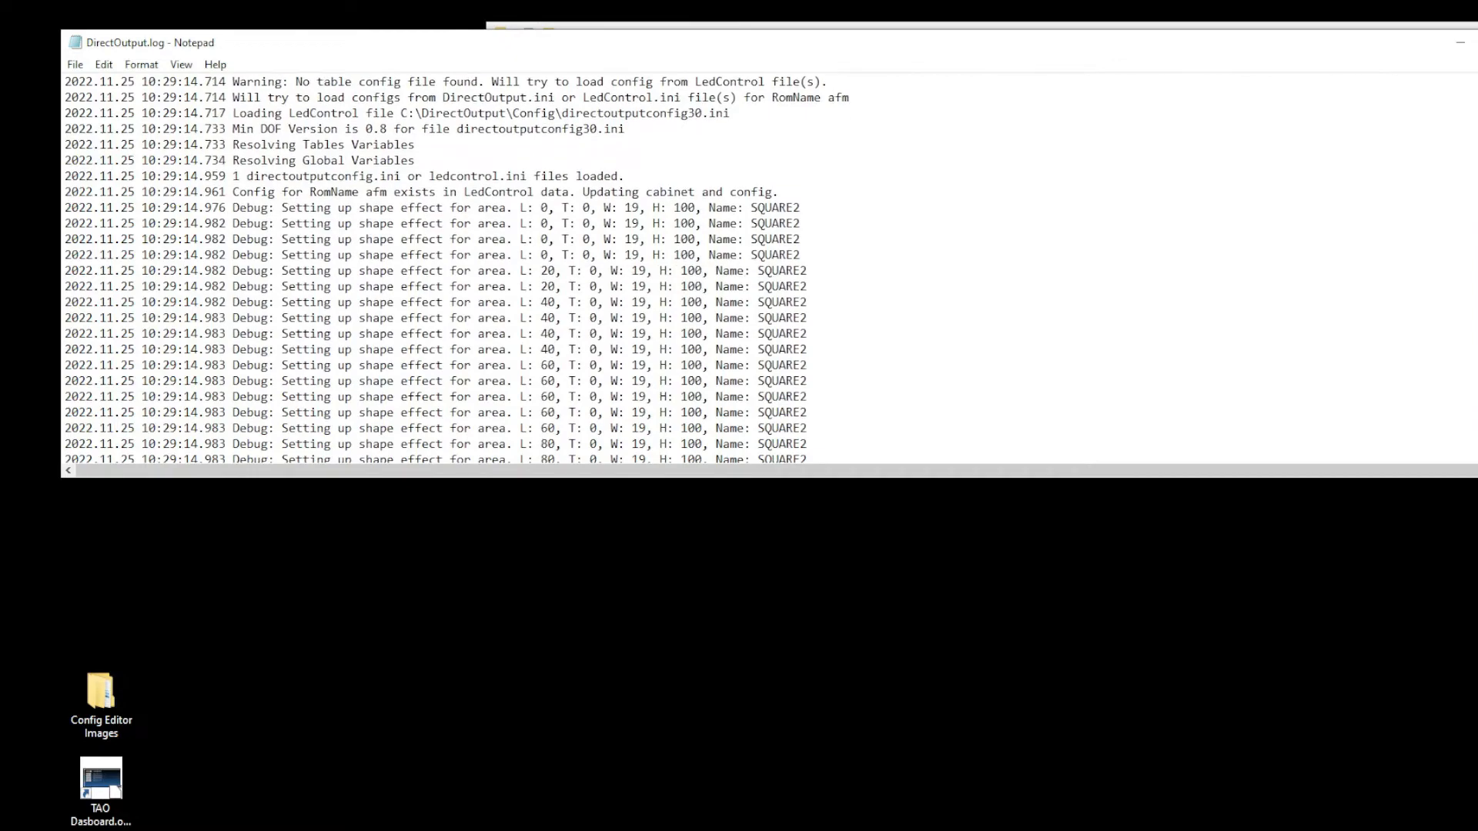
pyautogui.scroll(-20, 604, 269)
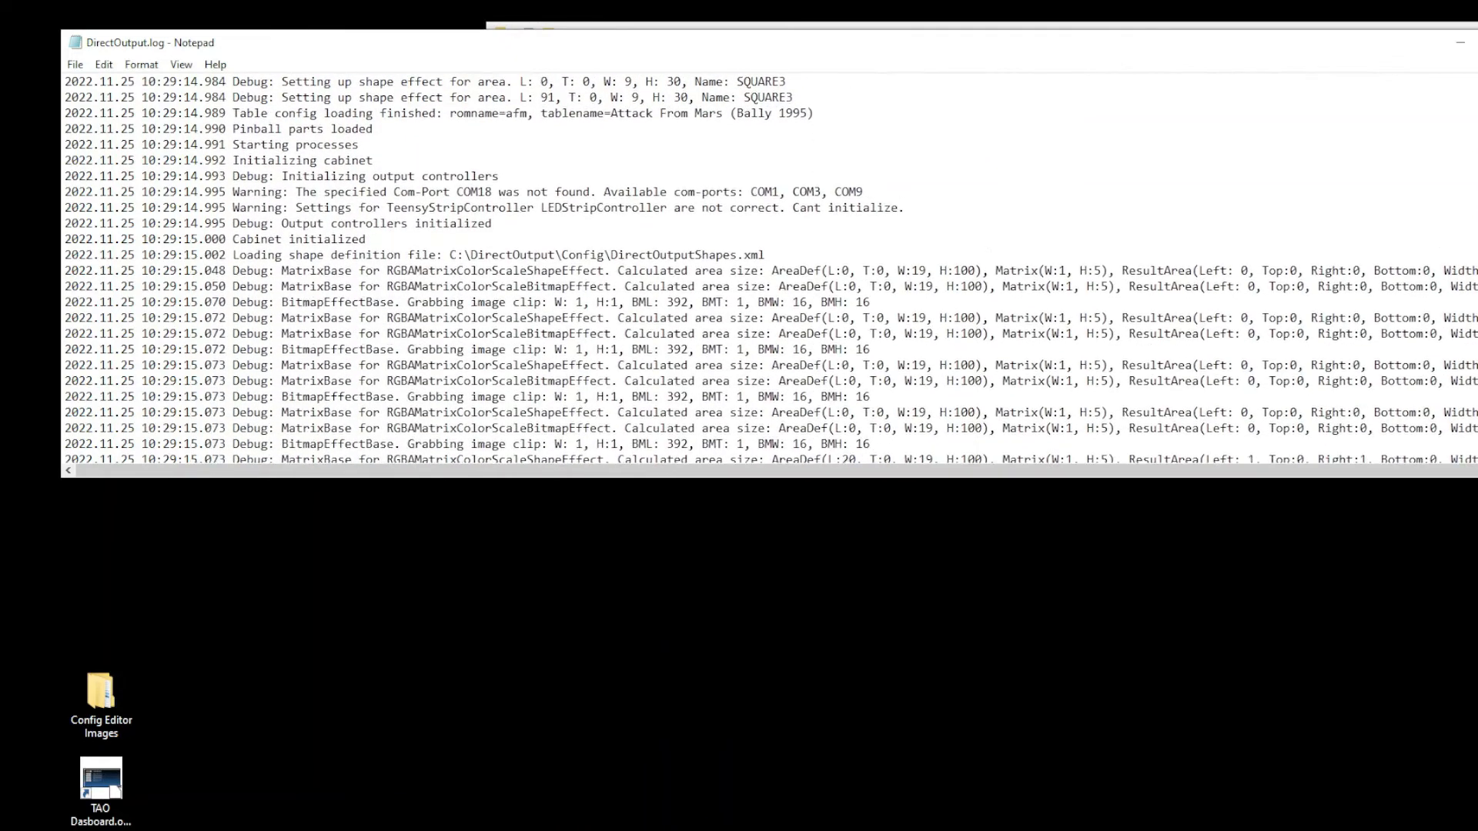
pyautogui.scroll(-15, 604, 269)
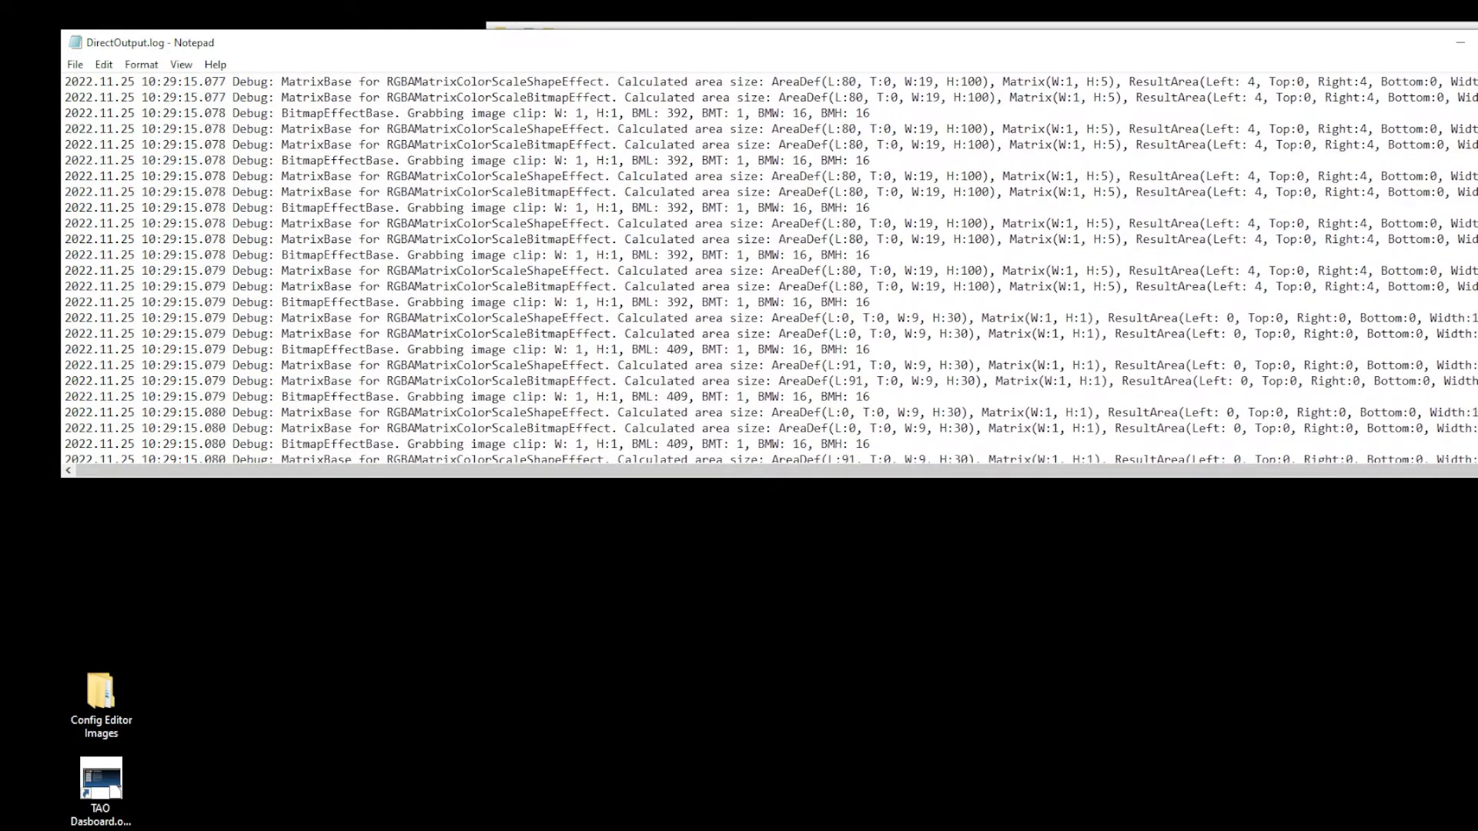
pyautogui.scroll(-20, 604, 269)
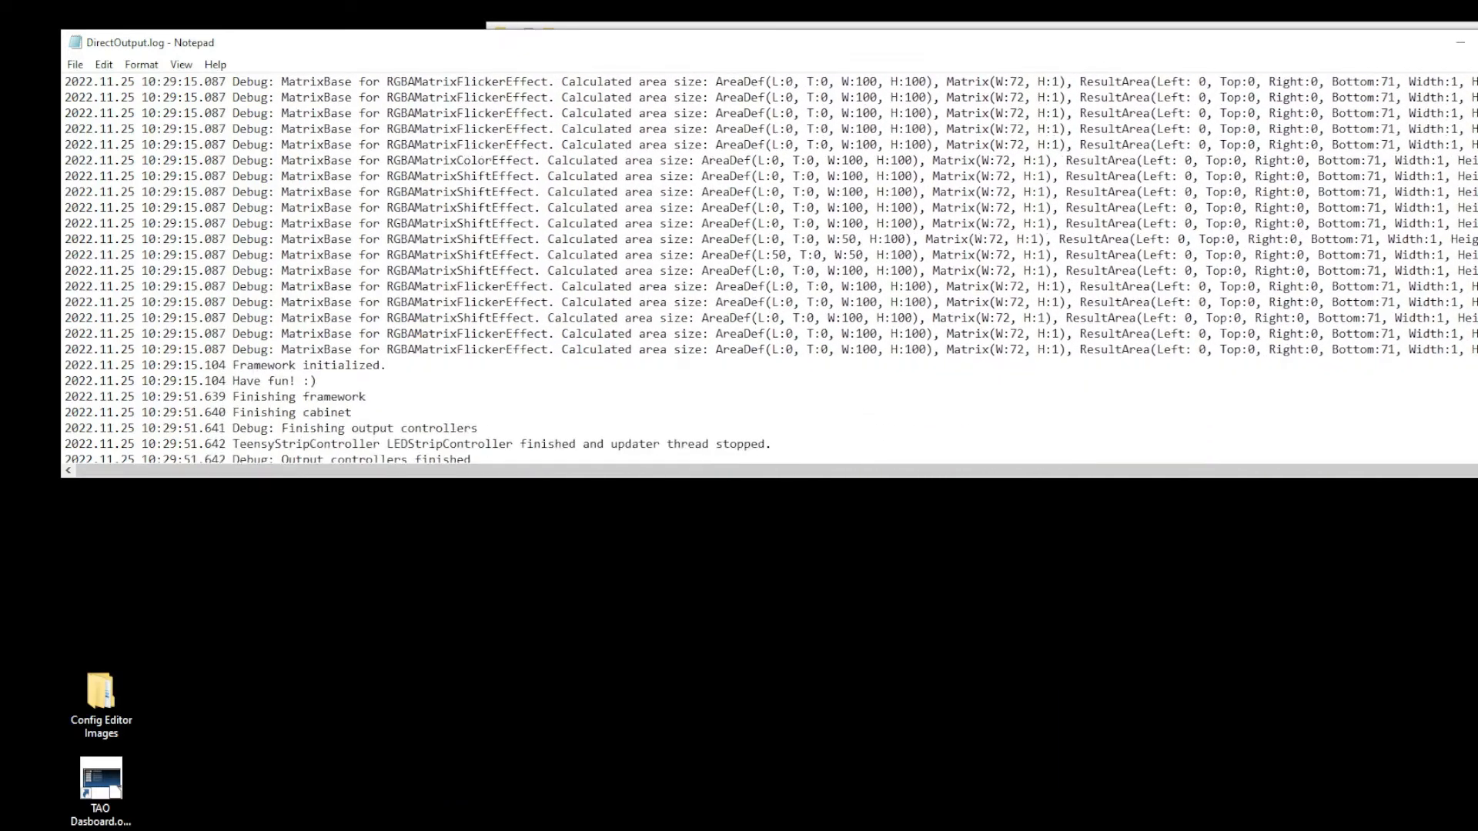
pyautogui.scroll(-5, 604, 269)
pyautogui.scroll(20, 605, 270)
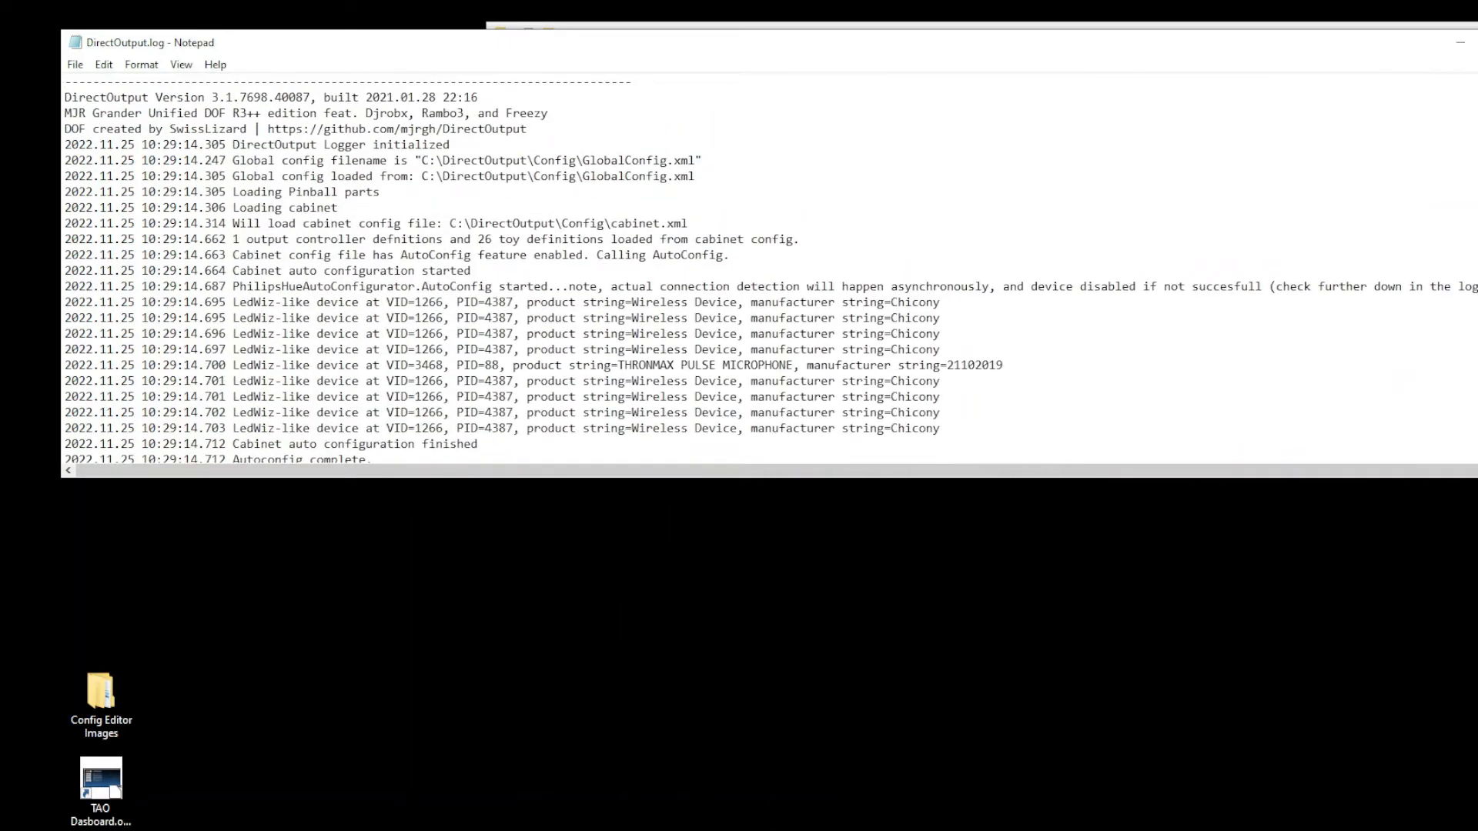
pyautogui.hotkey('alt', 'F4')
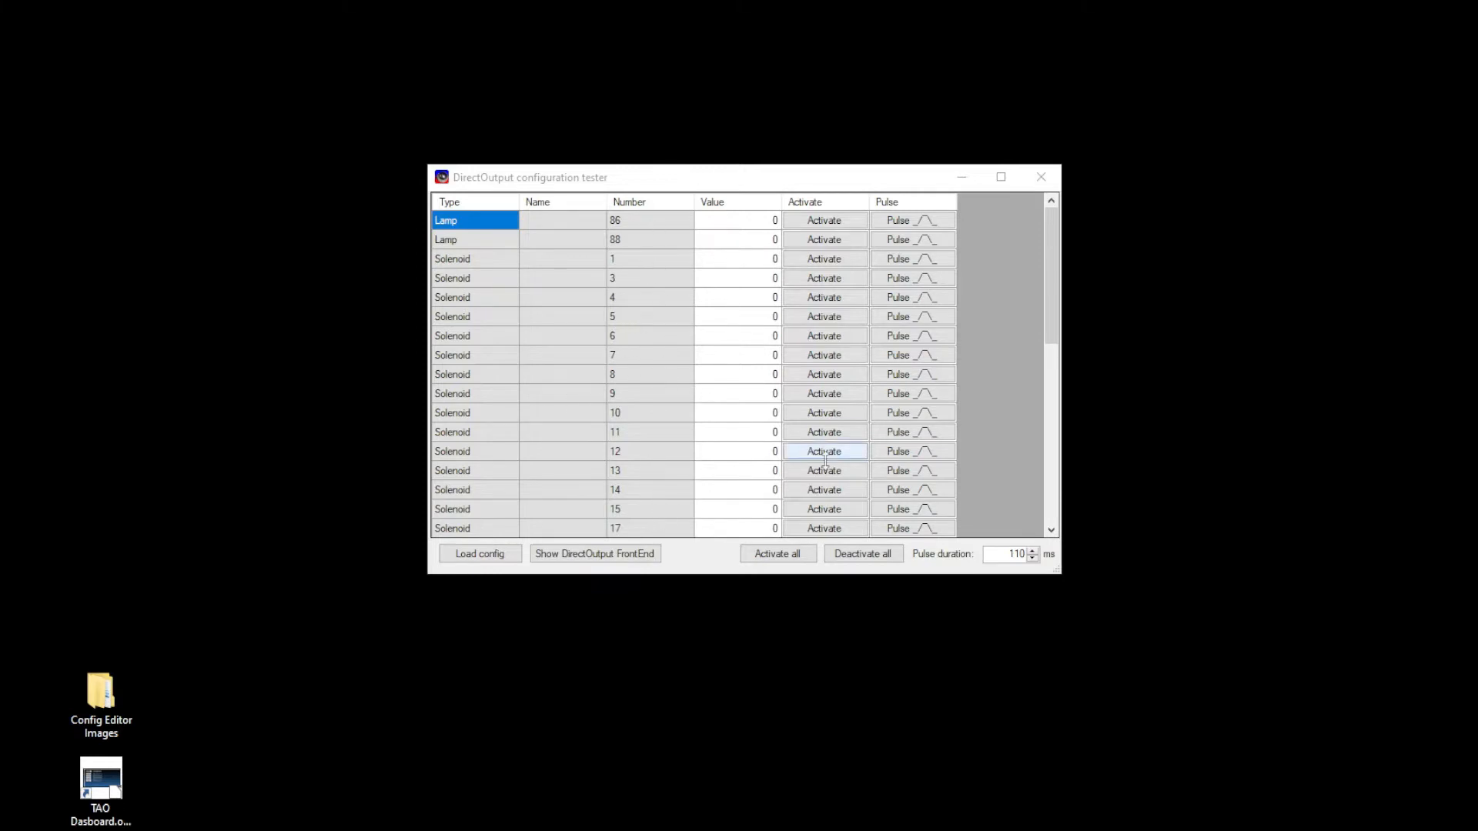
# Pulse solenoids 15, 14 and 4 to 7 in the DirectOutput configuration tester, and close the tester.
pyautogui.click(933, 512)
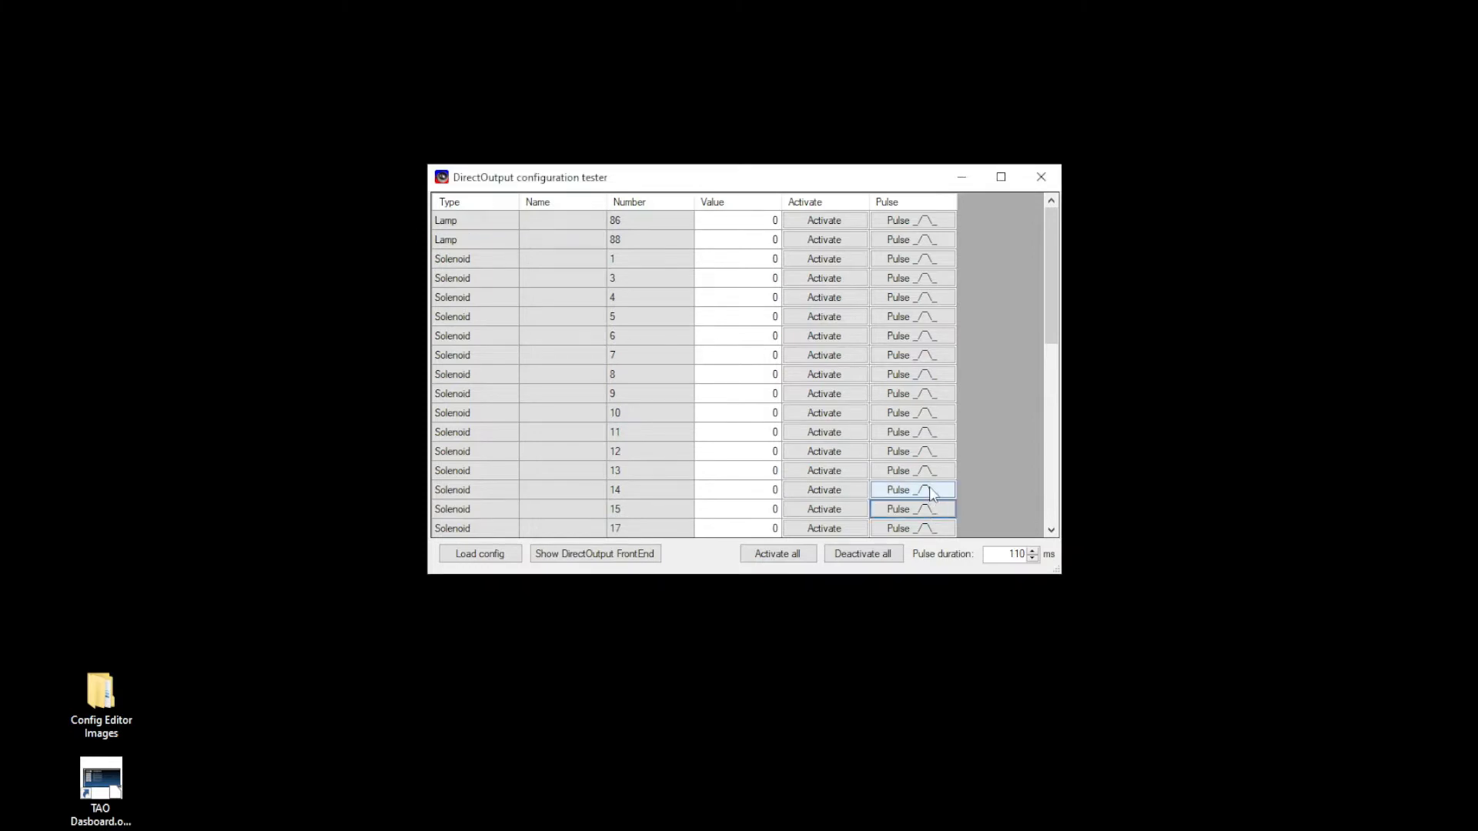
pyautogui.click(934, 495)
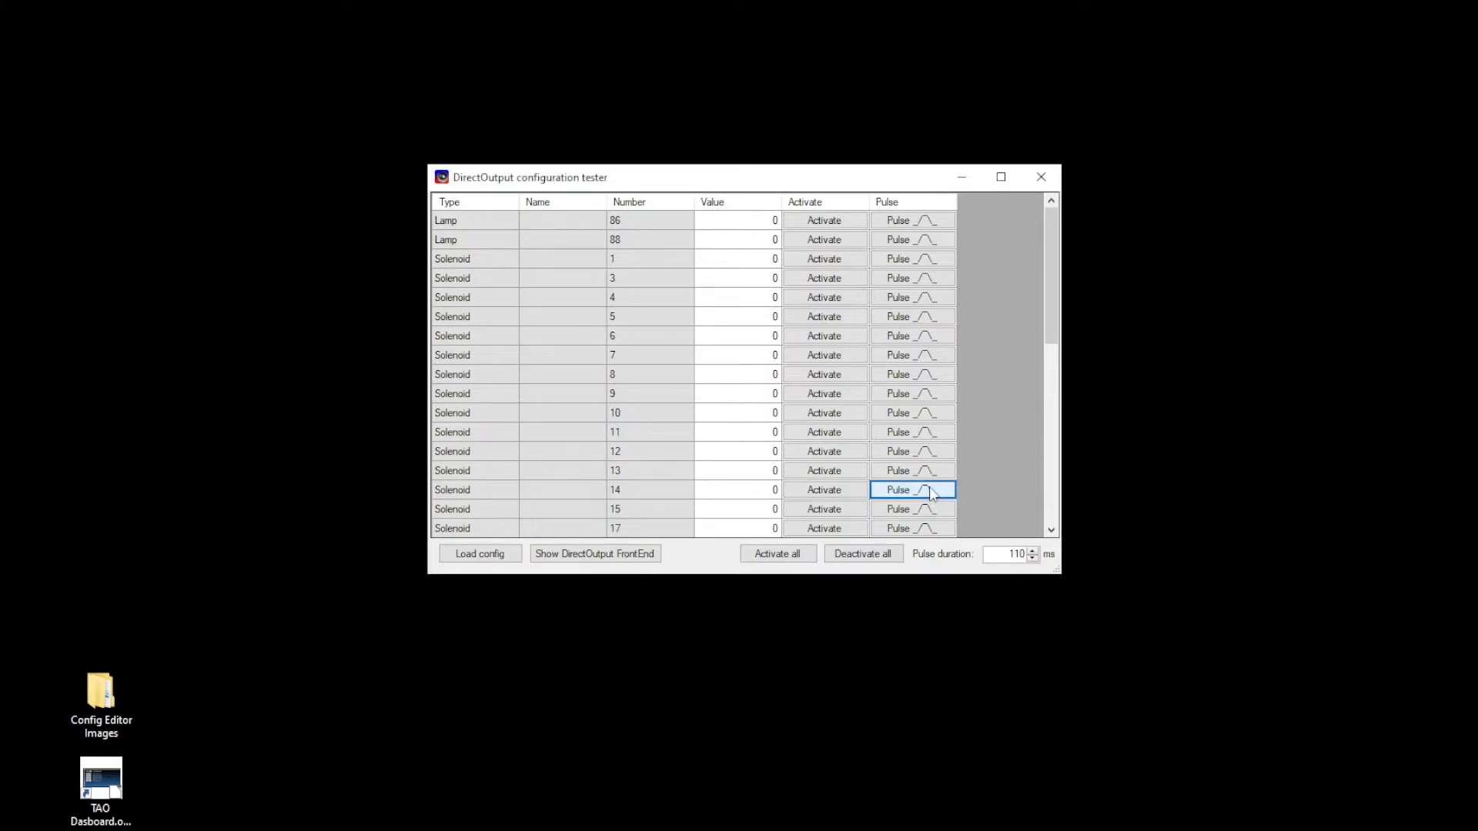
pyautogui.click(916, 334)
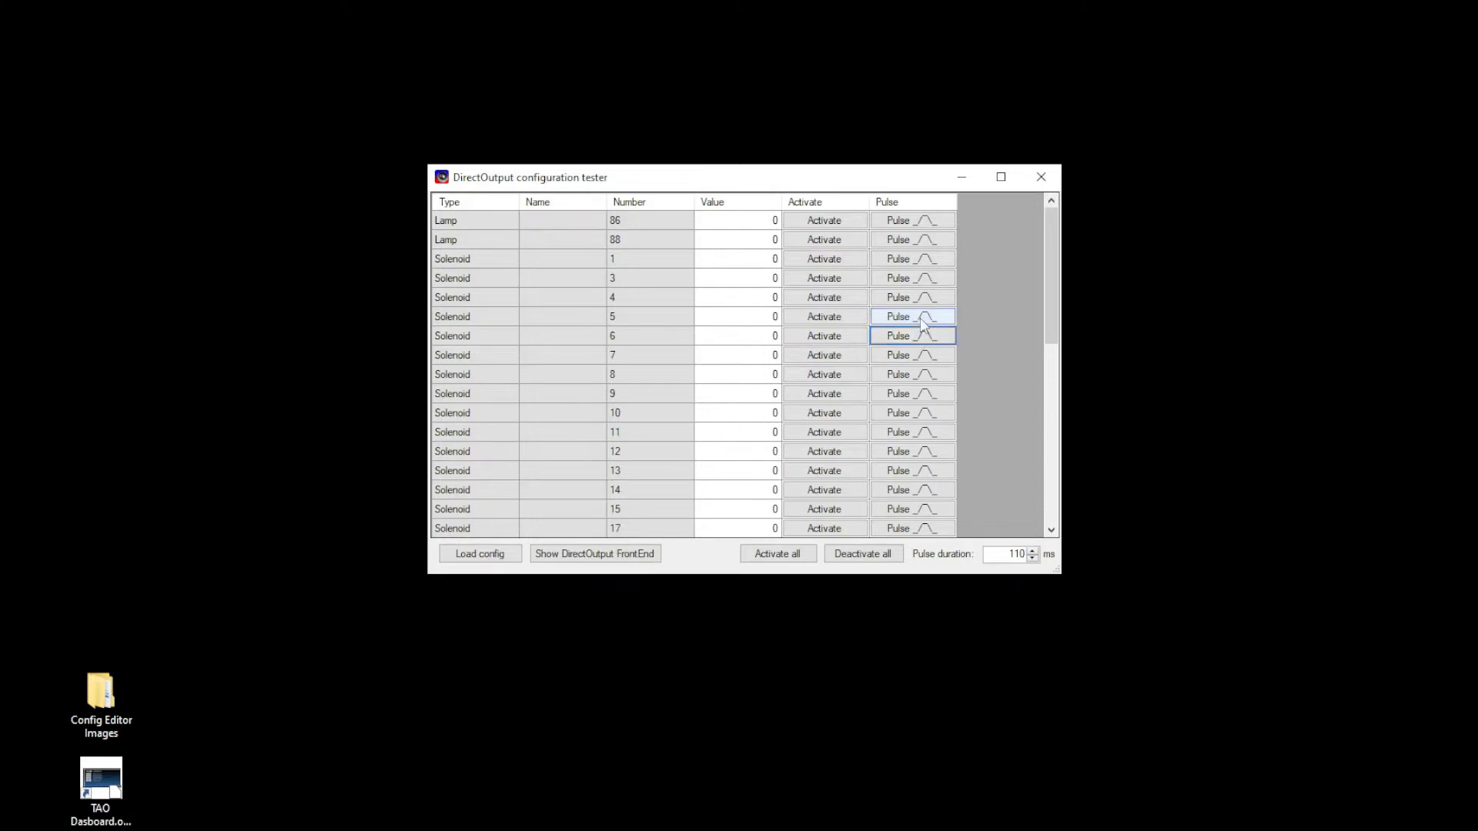
pyautogui.click(923, 322)
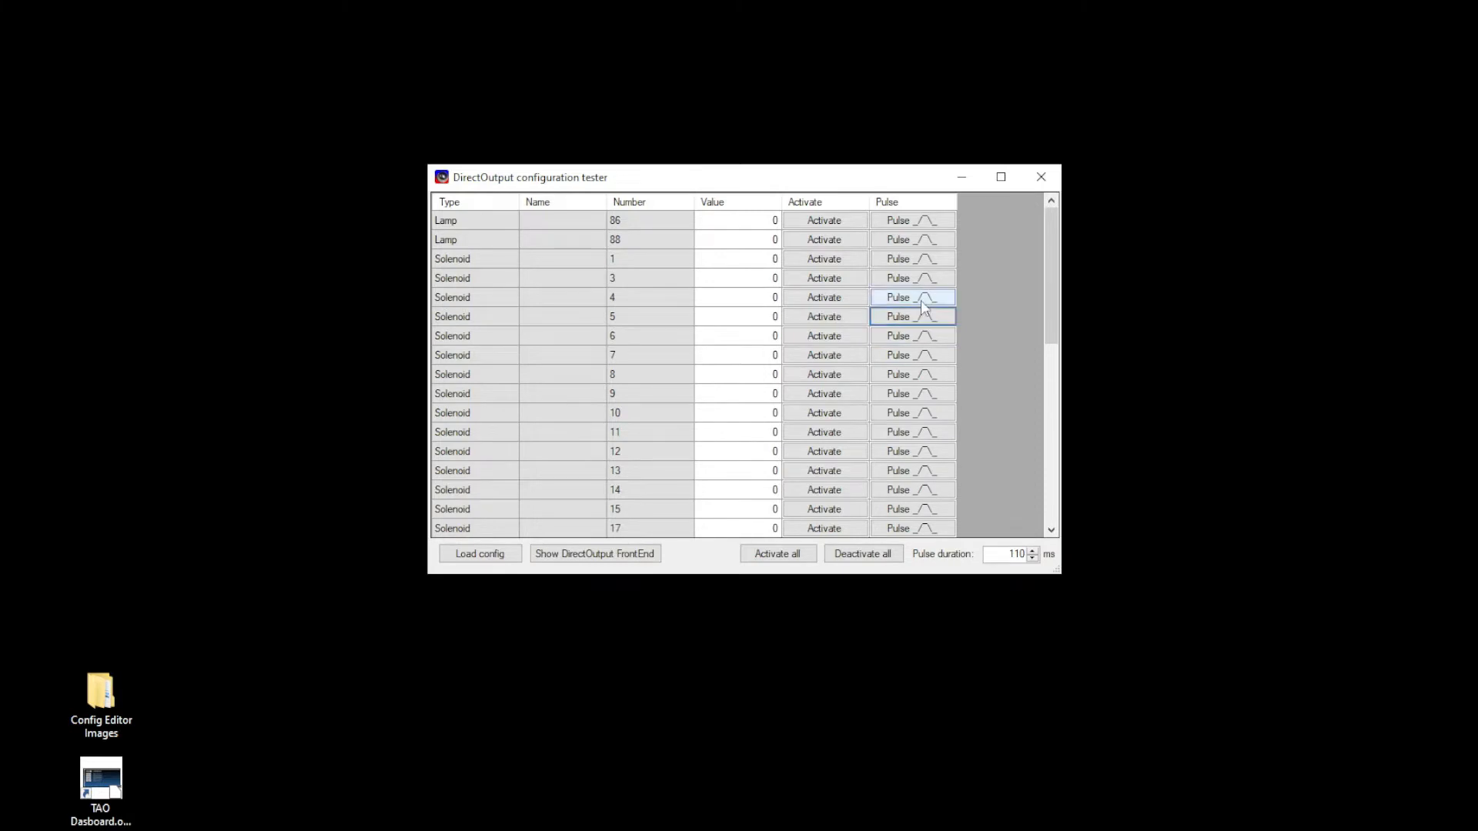
pyautogui.click(922, 307)
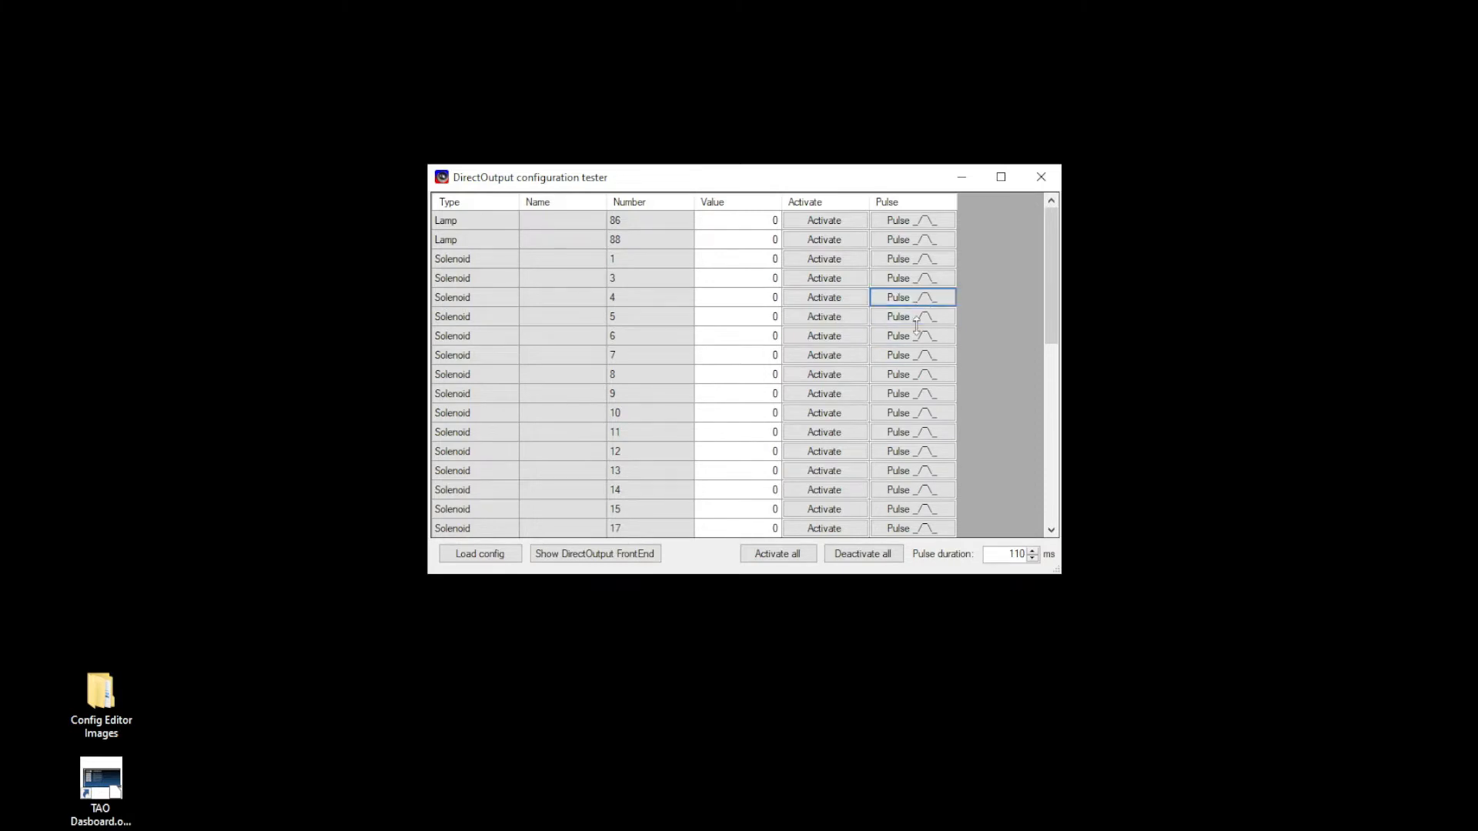
pyautogui.click(922, 322)
pyautogui.click(921, 338)
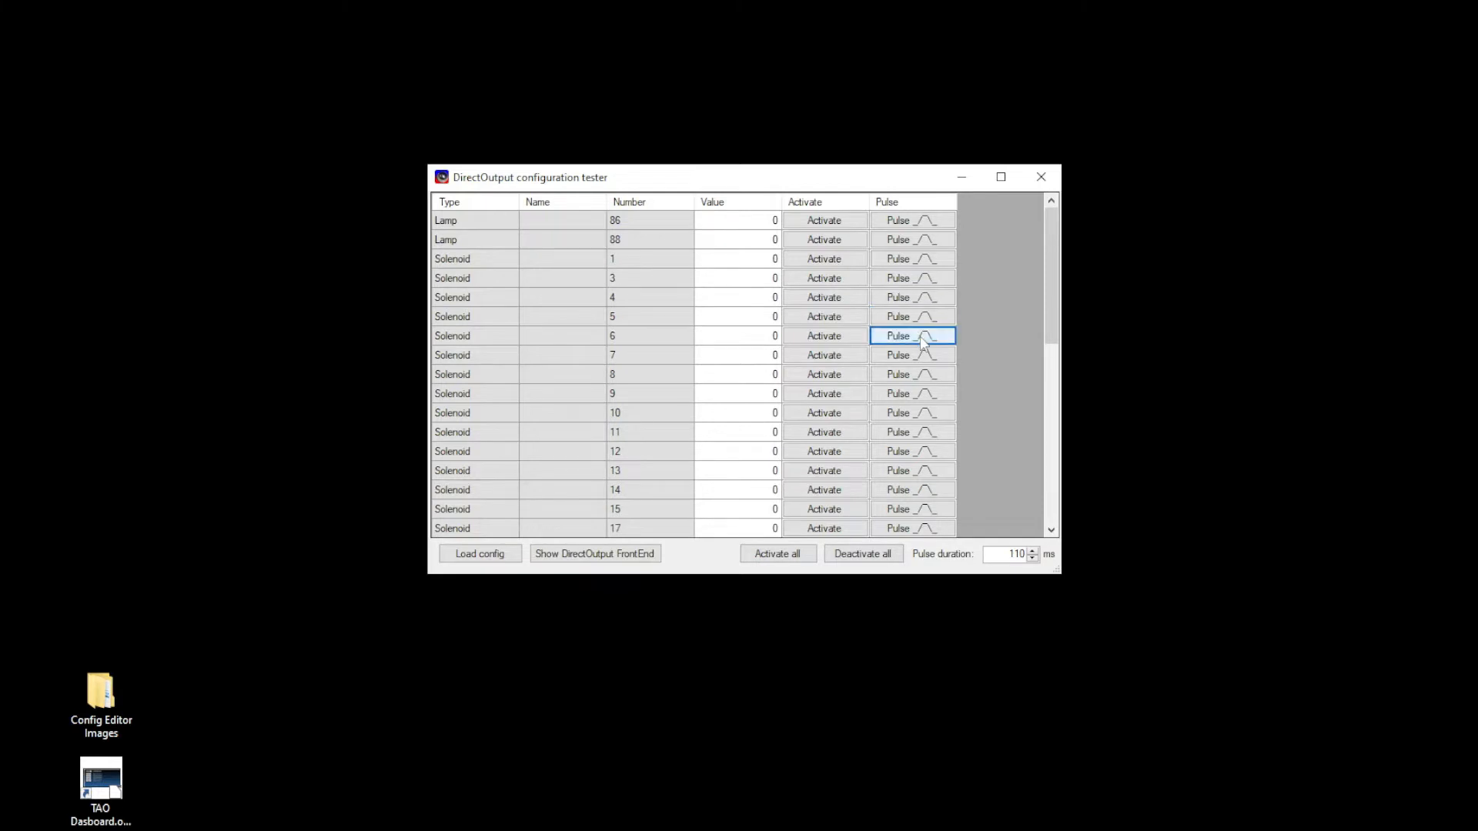
pyautogui.click(928, 359)
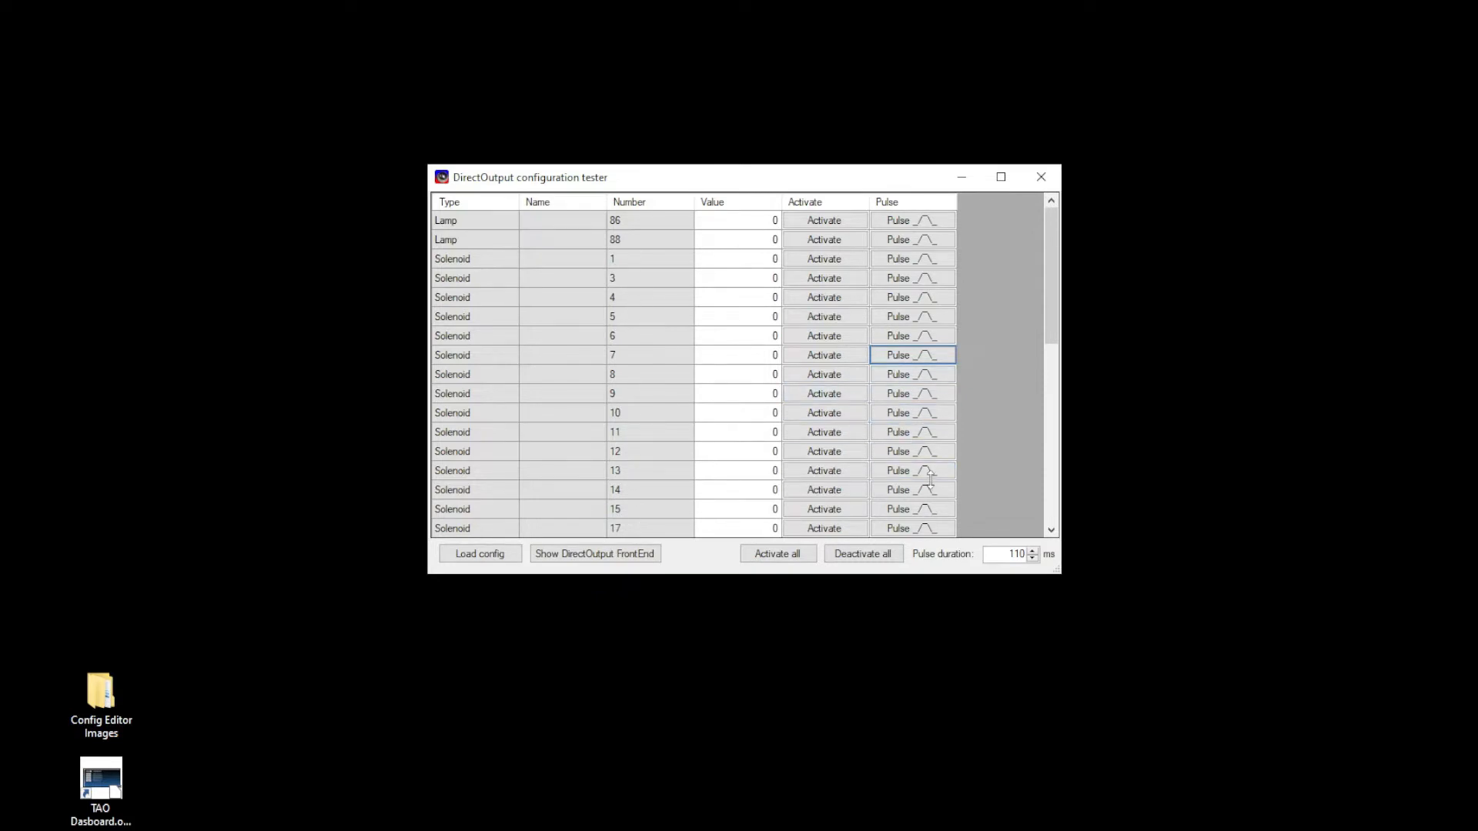
pyautogui.click(1040, 177)
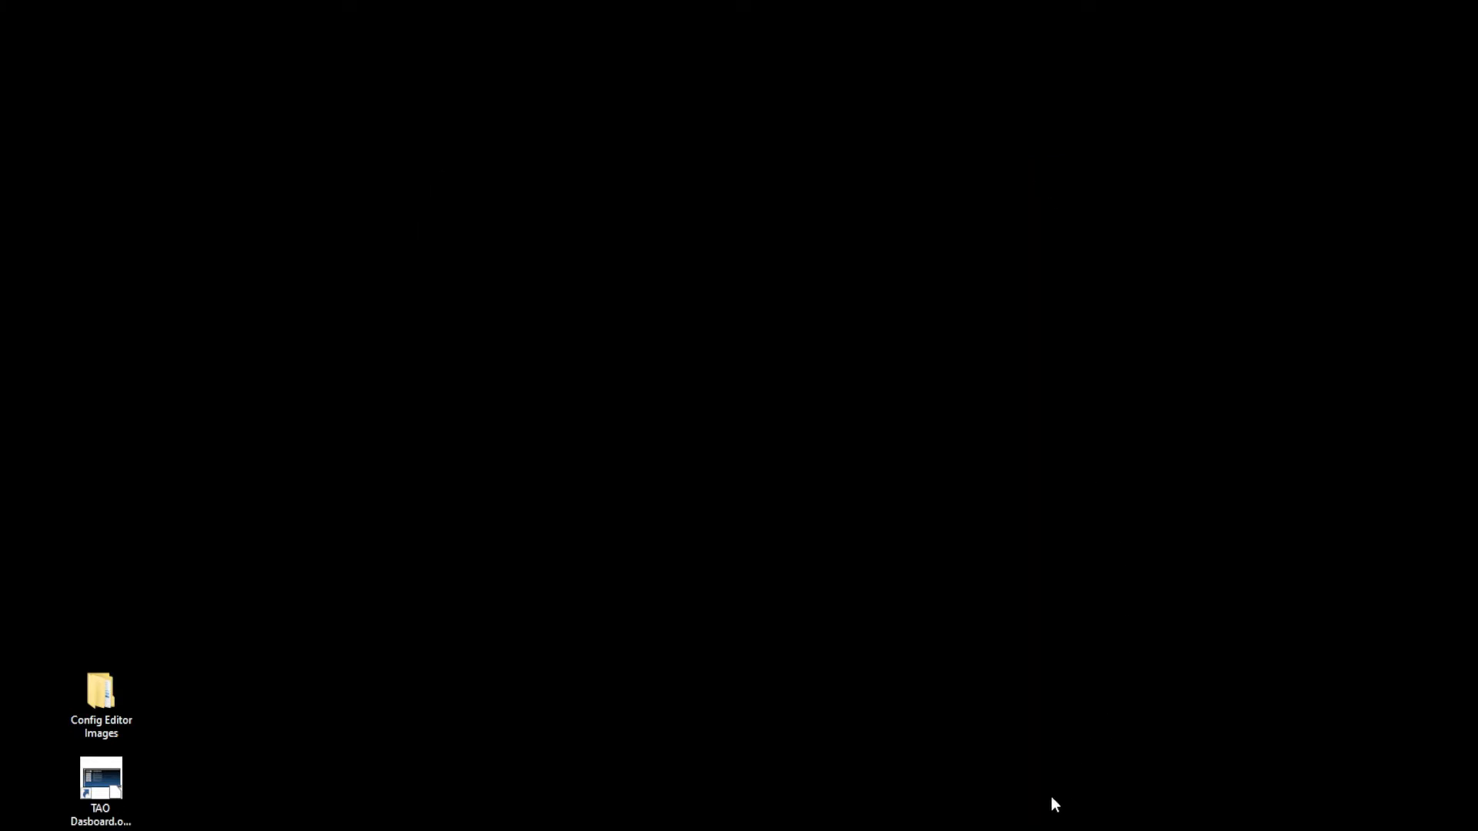
# In TAO-Config-Editor, remove the trailing slash from Attack From Mars' Shaker field so it reads S5|S6|S8|S14|S15, and save the record.
pyautogui.moveTo(1052, 830)
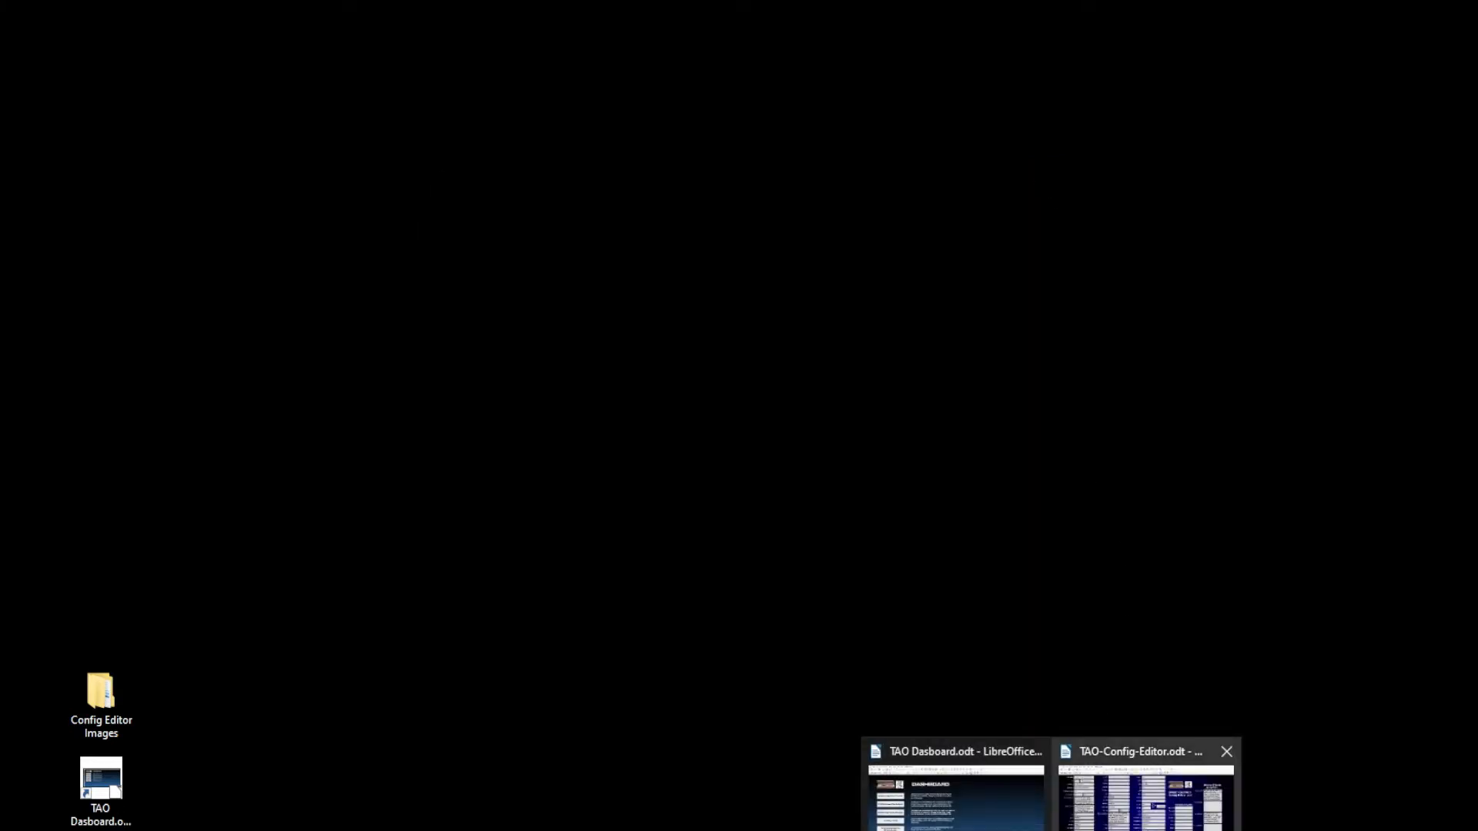
pyautogui.click(1147, 808)
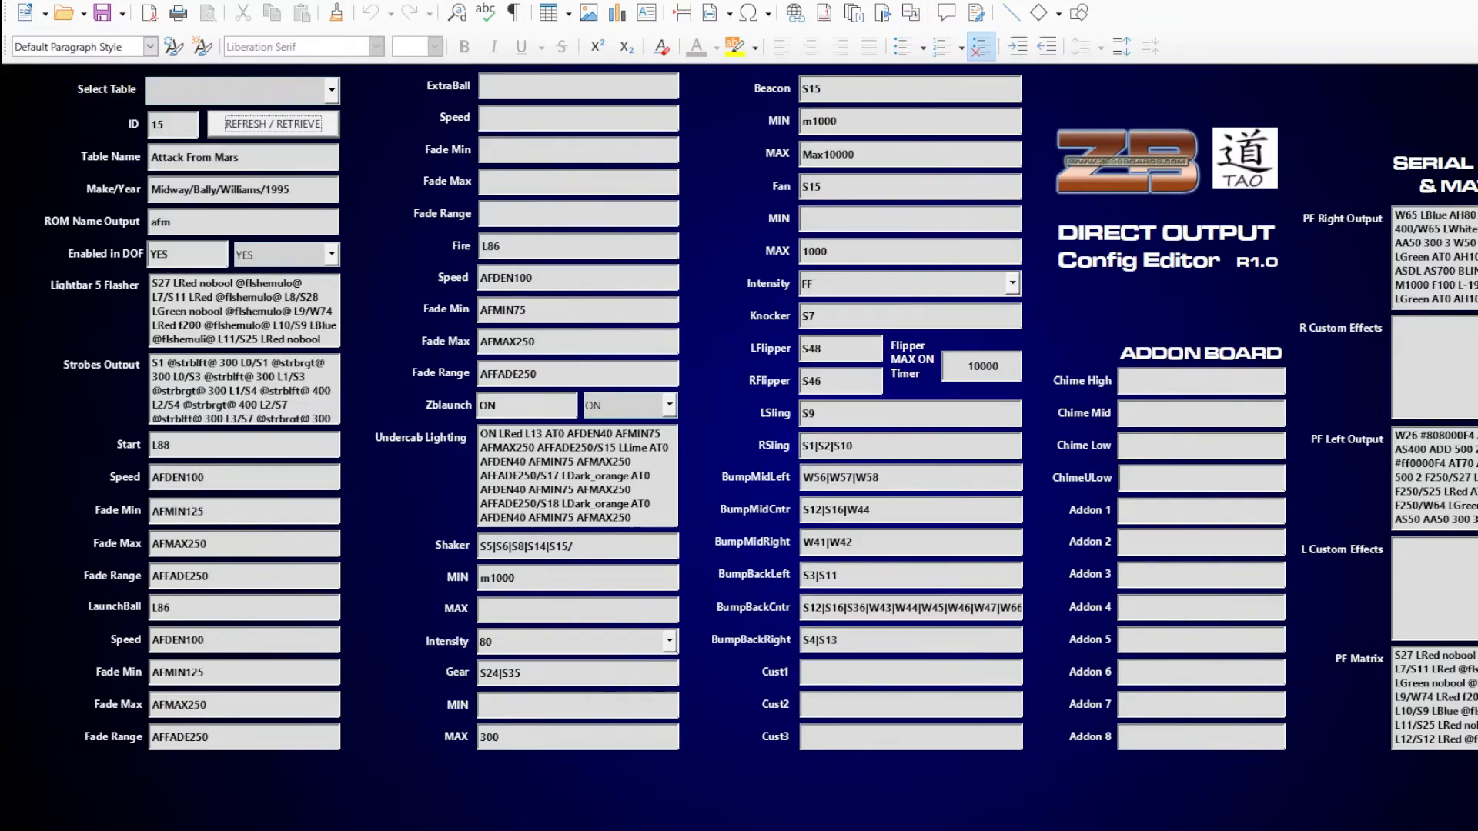
pyautogui.click(615, 548)
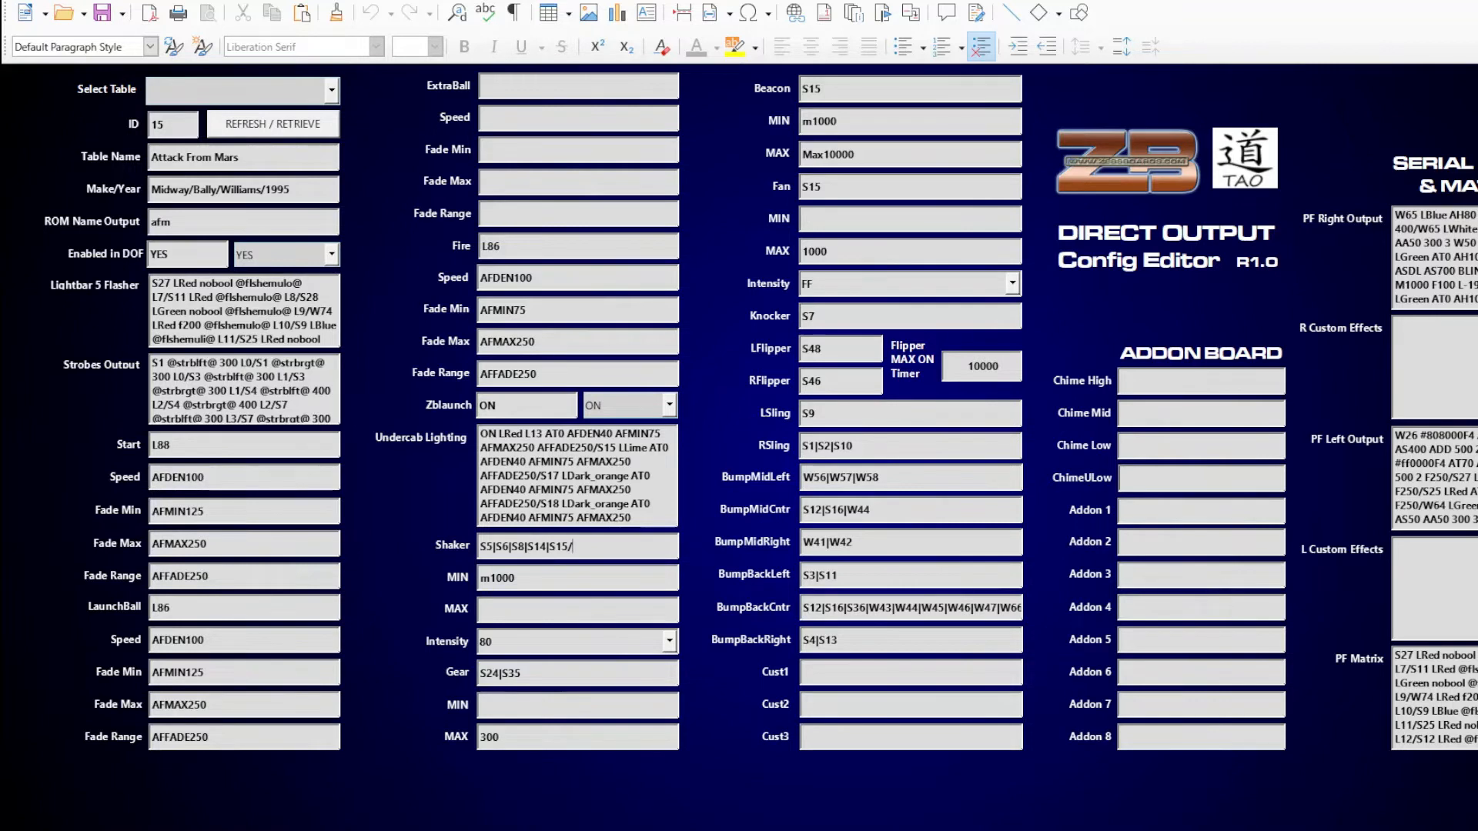
pyautogui.press('BackSpace')
pyautogui.click(290, 125)
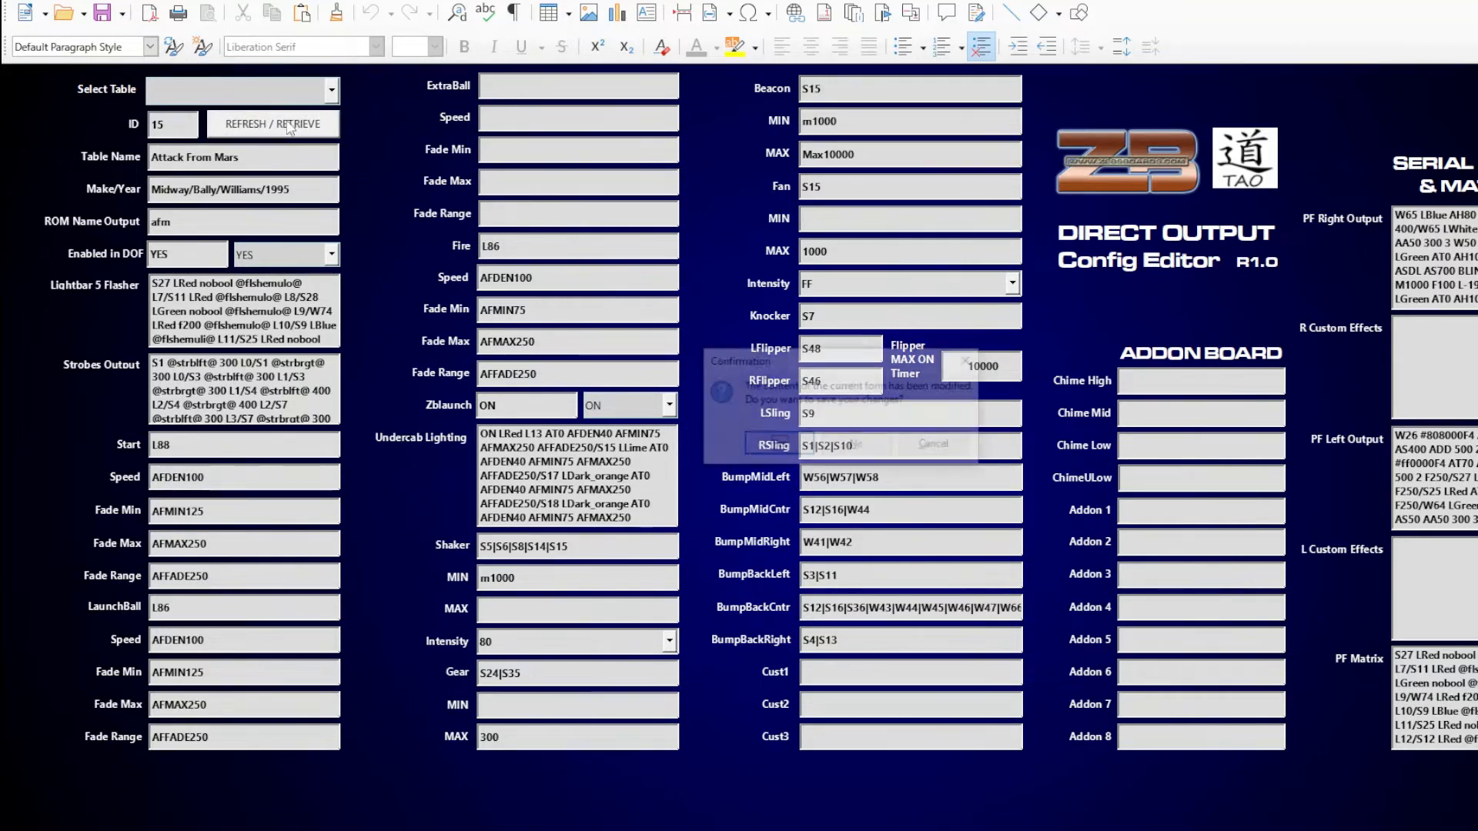
pyautogui.click(800, 449)
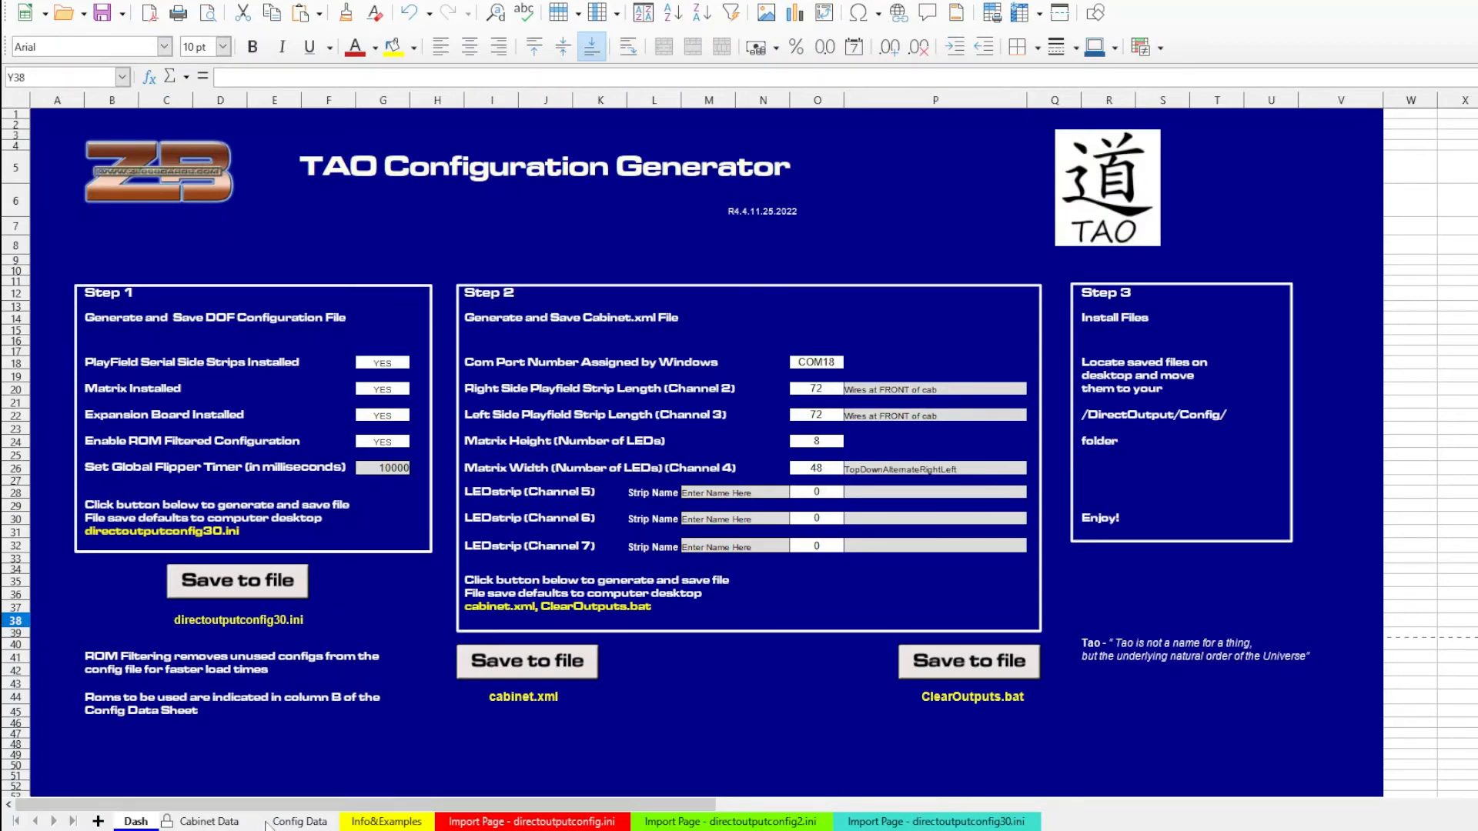
# Select the import region on the Config Data sheet of the TAO Configuration Generator and show the data sources.
pyautogui.click(297, 822)
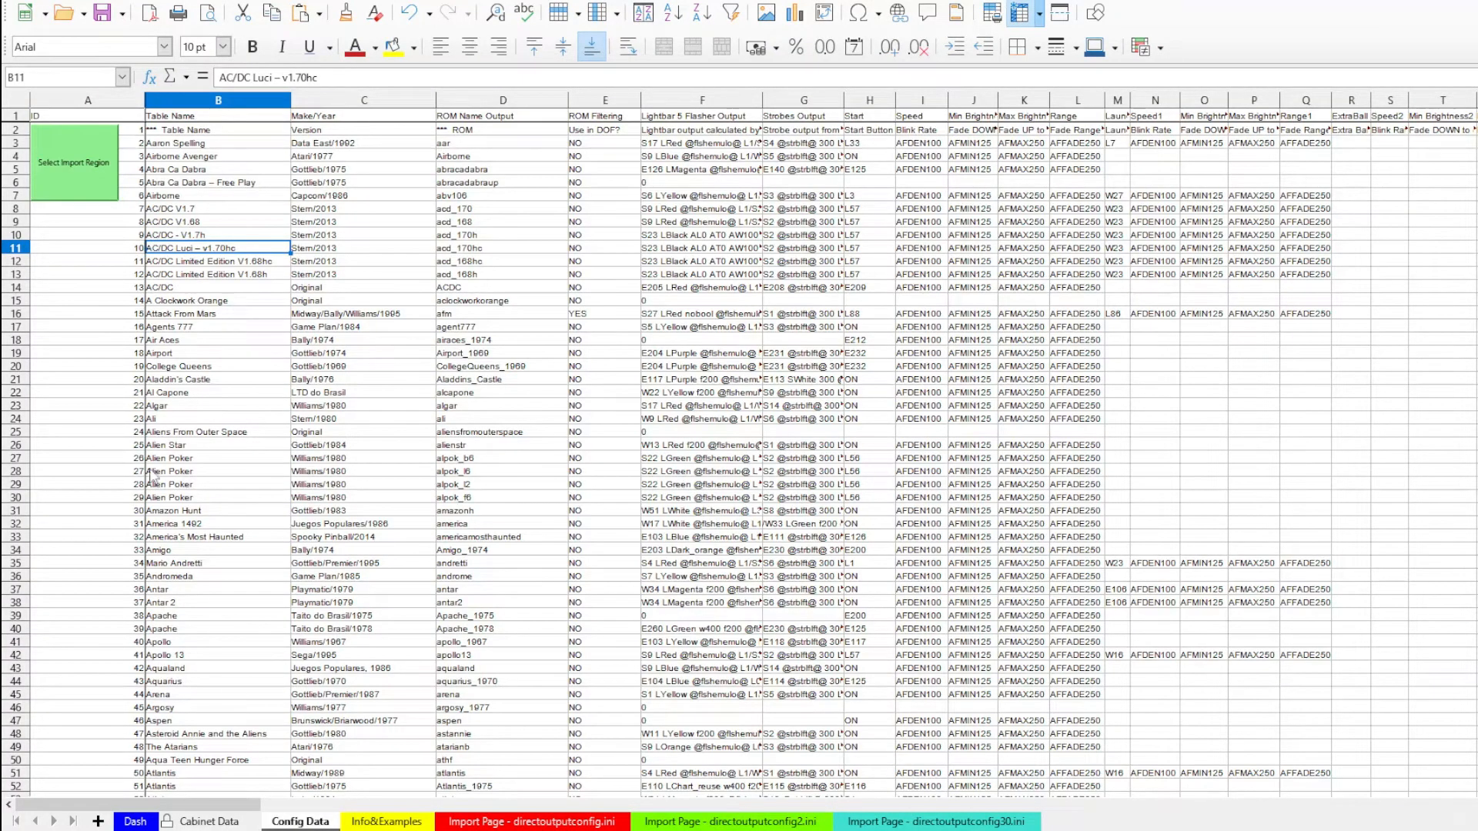
pyautogui.click(88, 158)
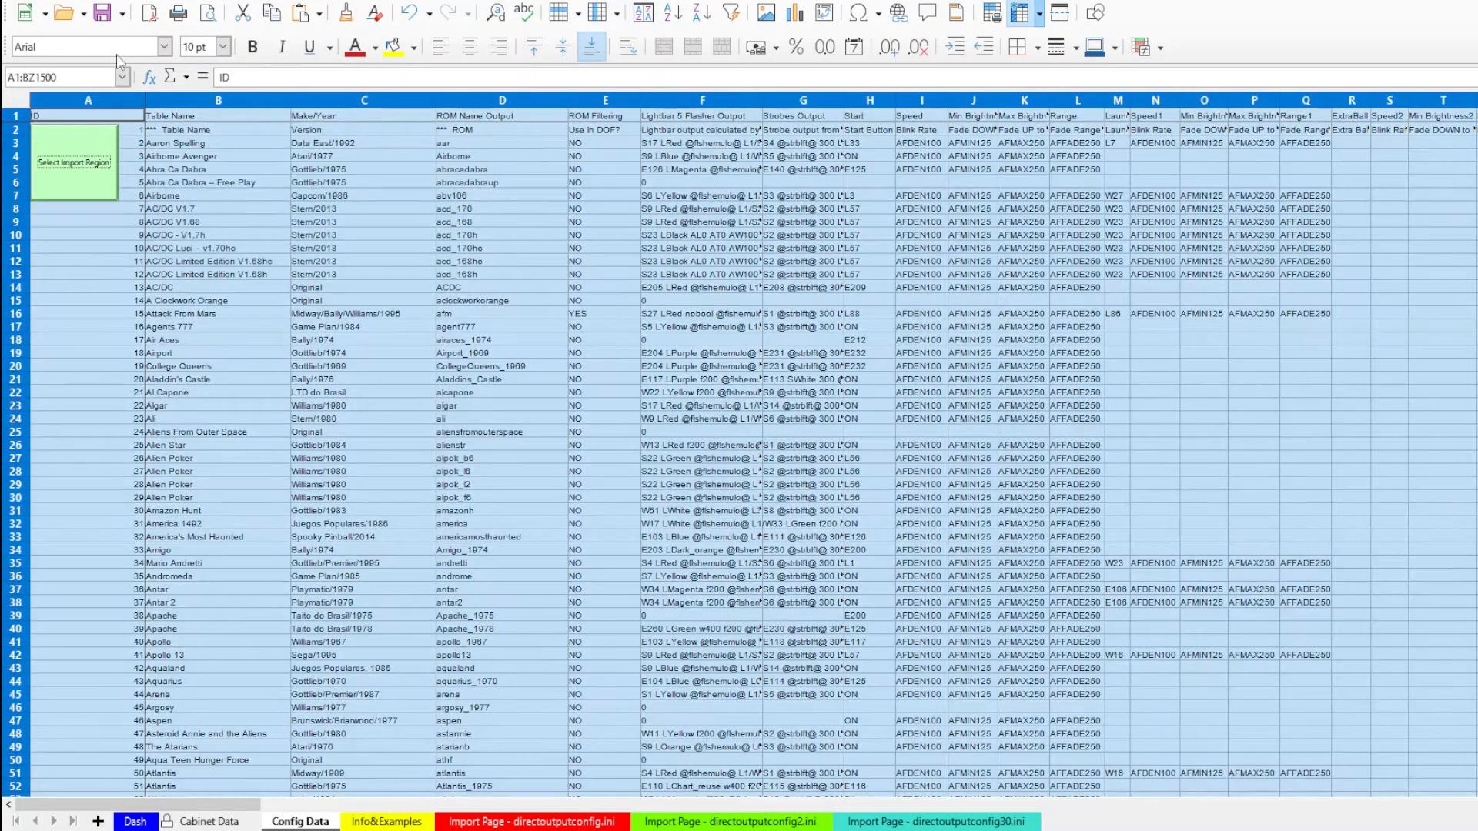
pyautogui.click(87, 3)
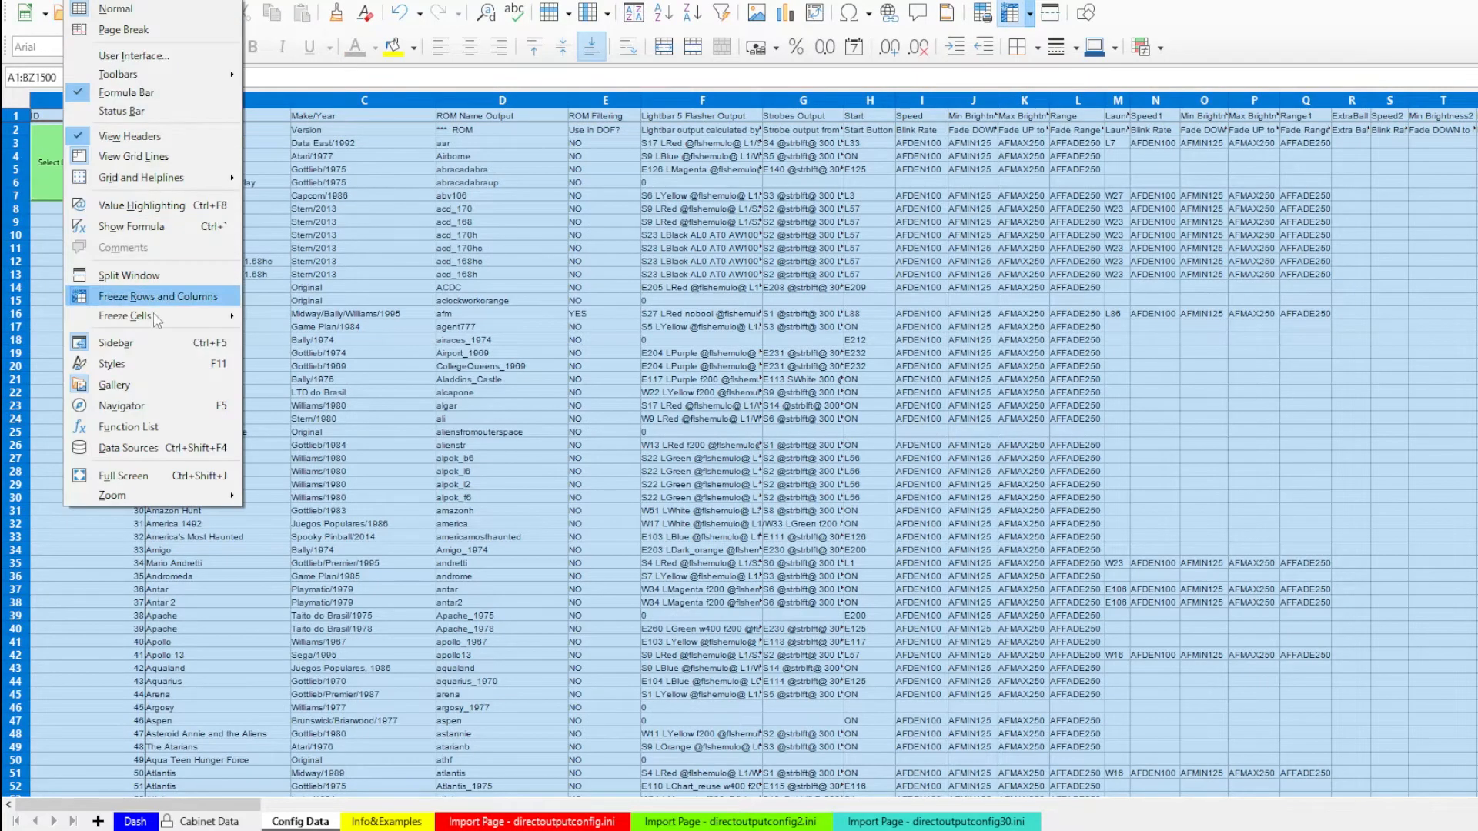
pyautogui.click(123, 448)
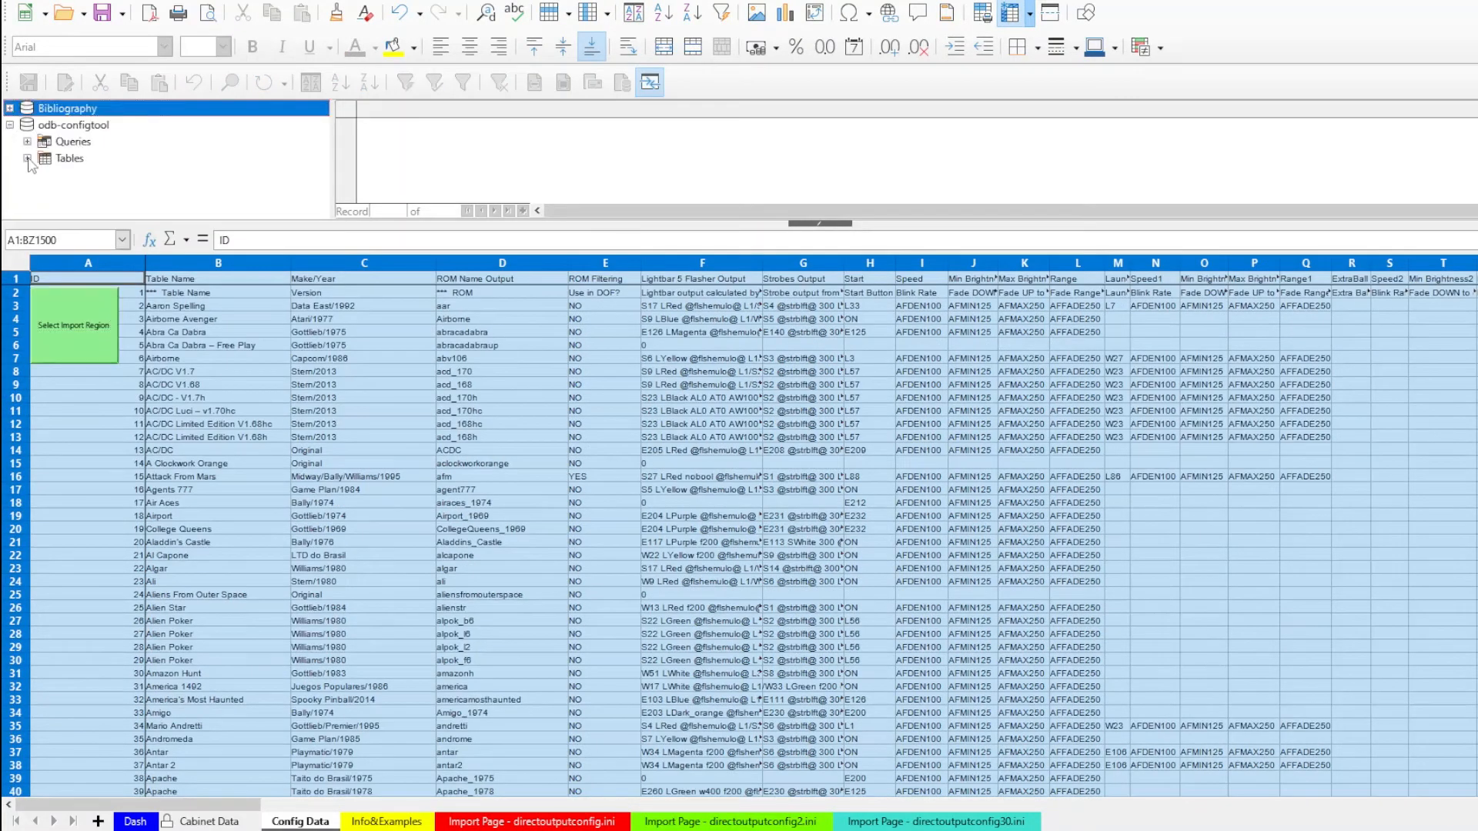
# Load the TAO-configdata table of odb-configtool and insert all its records into the selected import region.
pyautogui.click(27, 158)
pyautogui.click(106, 194)
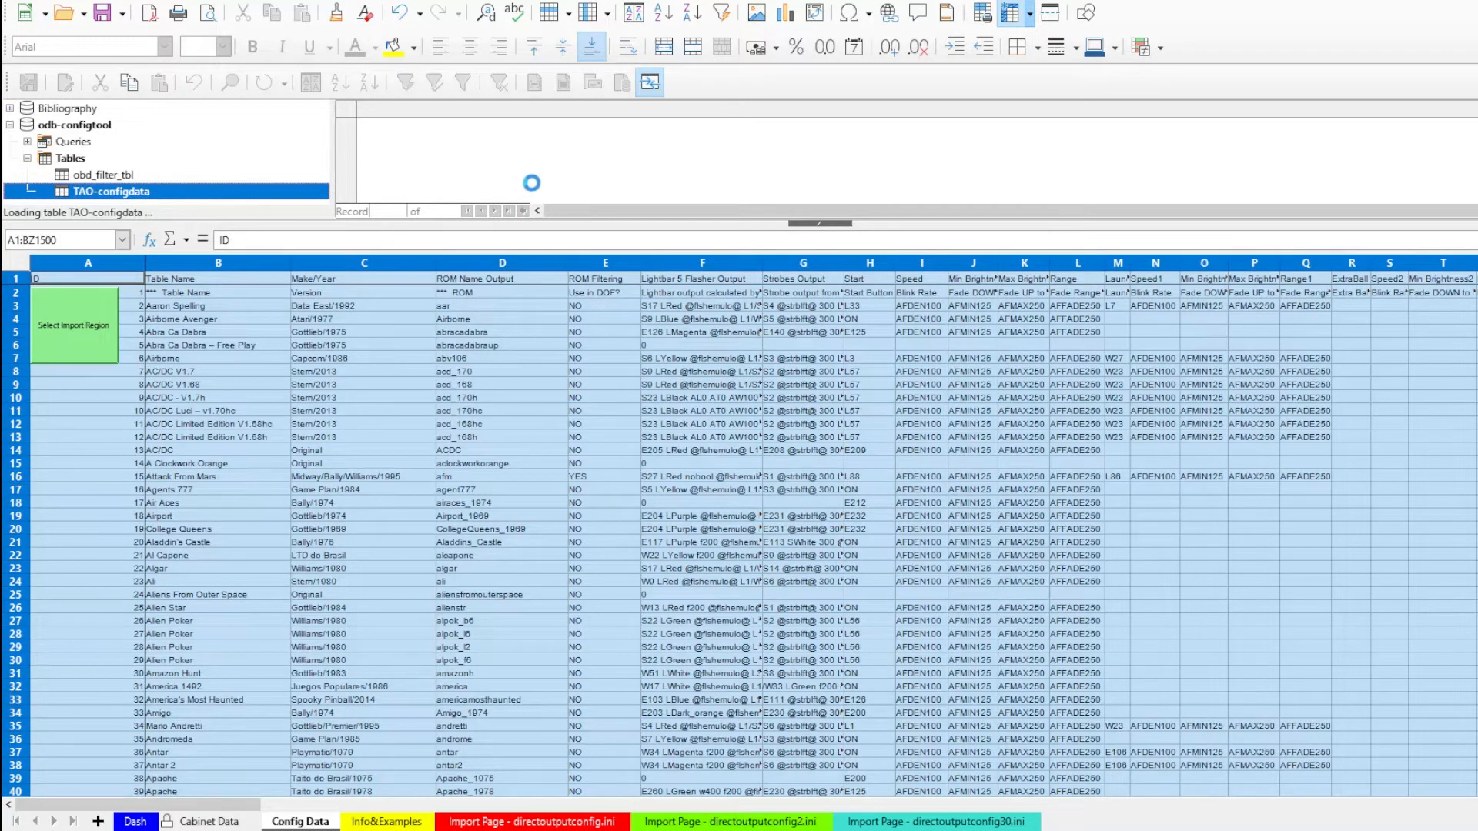
pyautogui.click(351, 110)
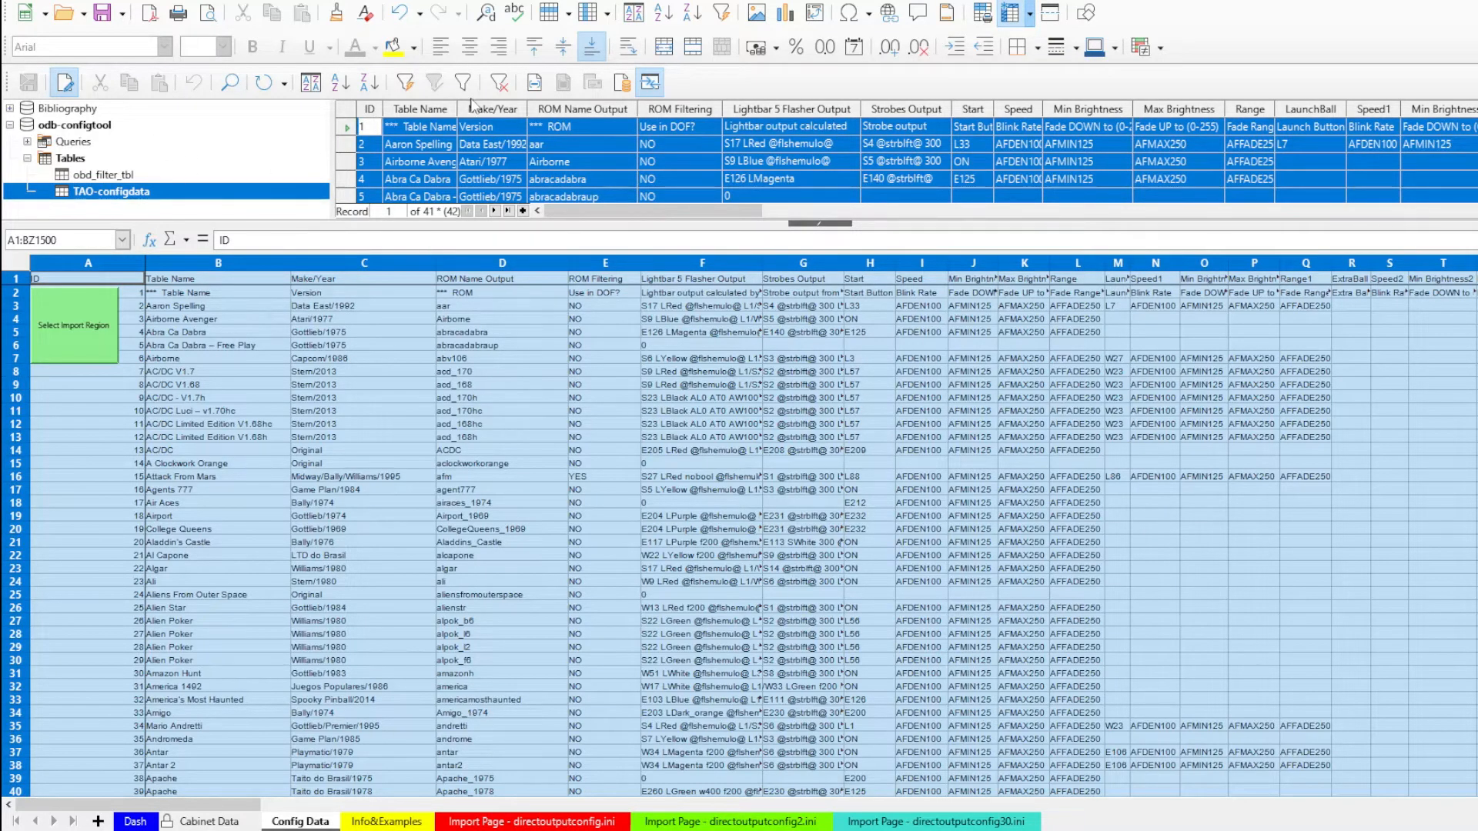
pyautogui.click(534, 82)
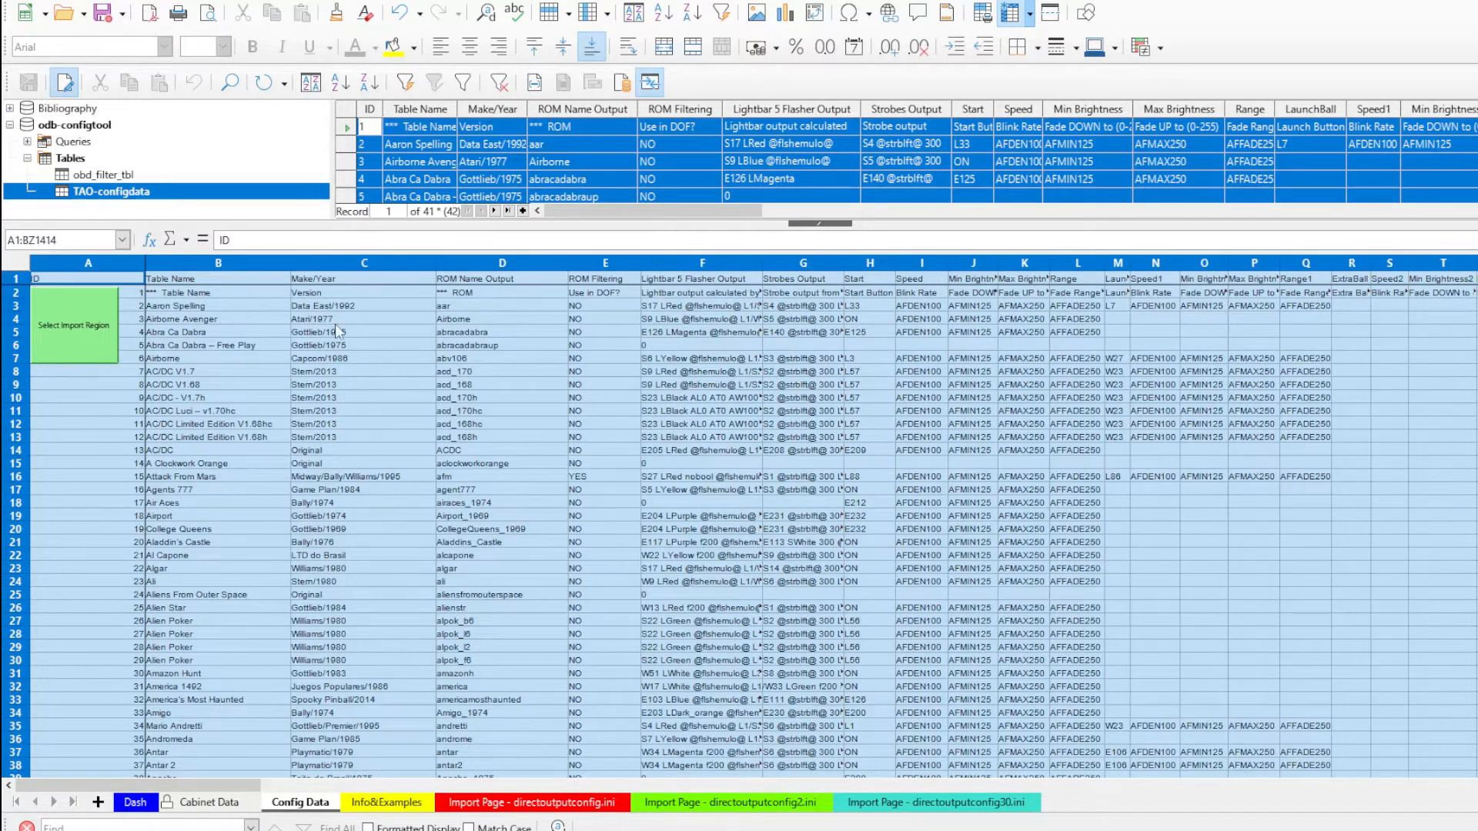
# Clear the record and cell selections, hide the data sources and save the spreadsheet.
pyautogui.click(552, 148)
pyautogui.click(502, 423)
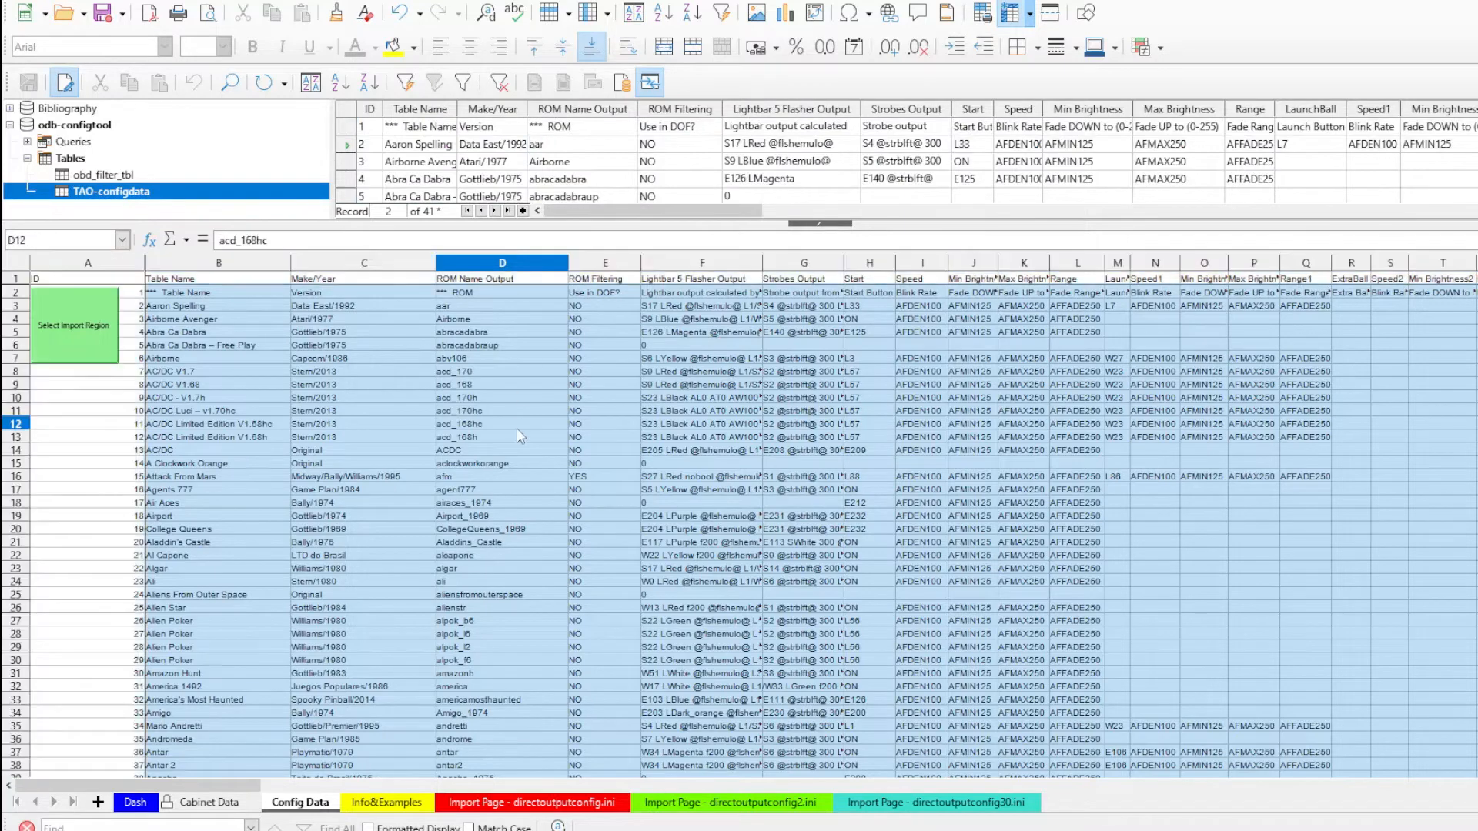
pyautogui.click(104, 2)
pyautogui.click(137, 447)
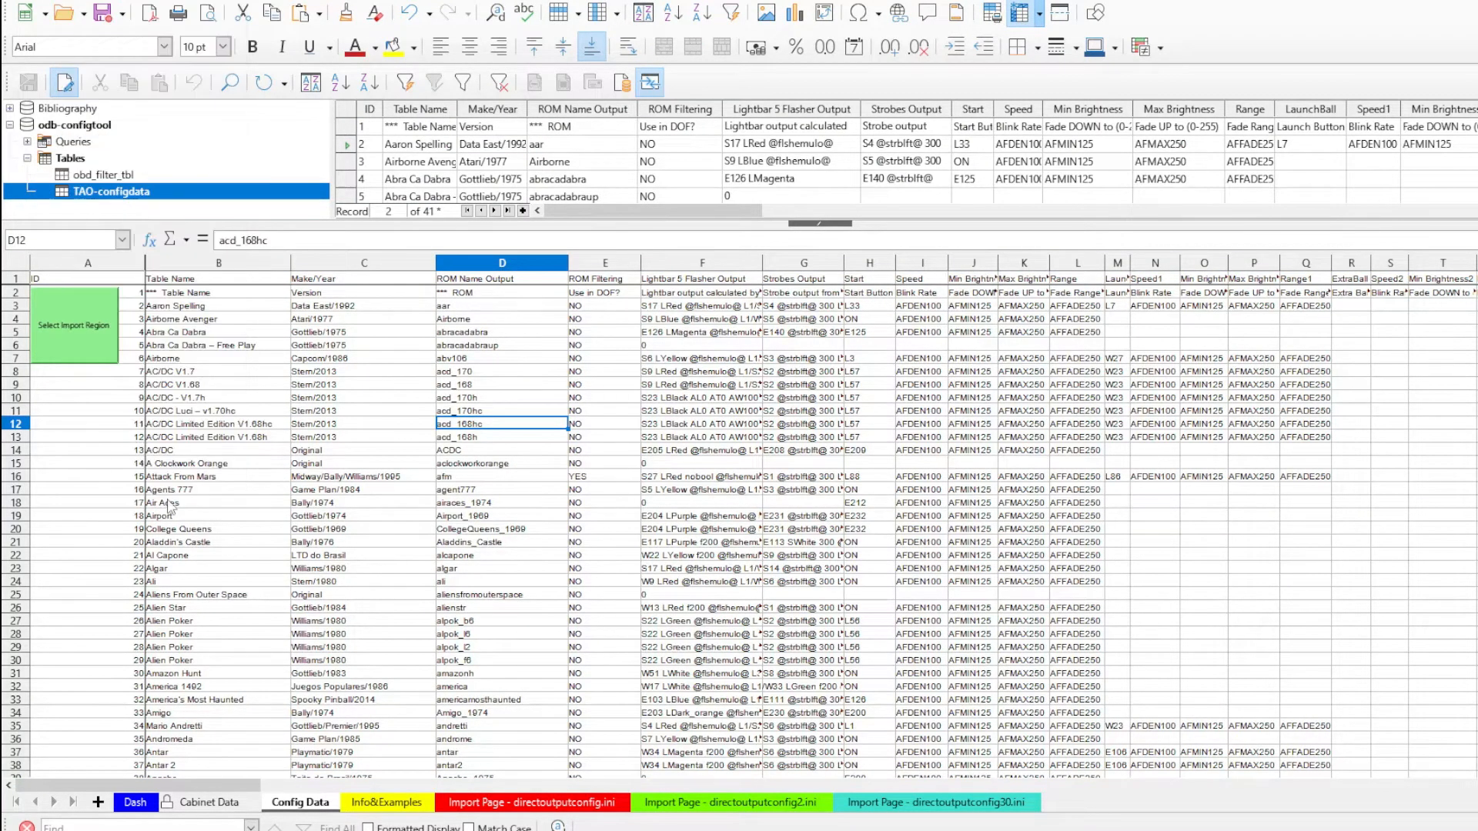
pyautogui.click(102, 13)
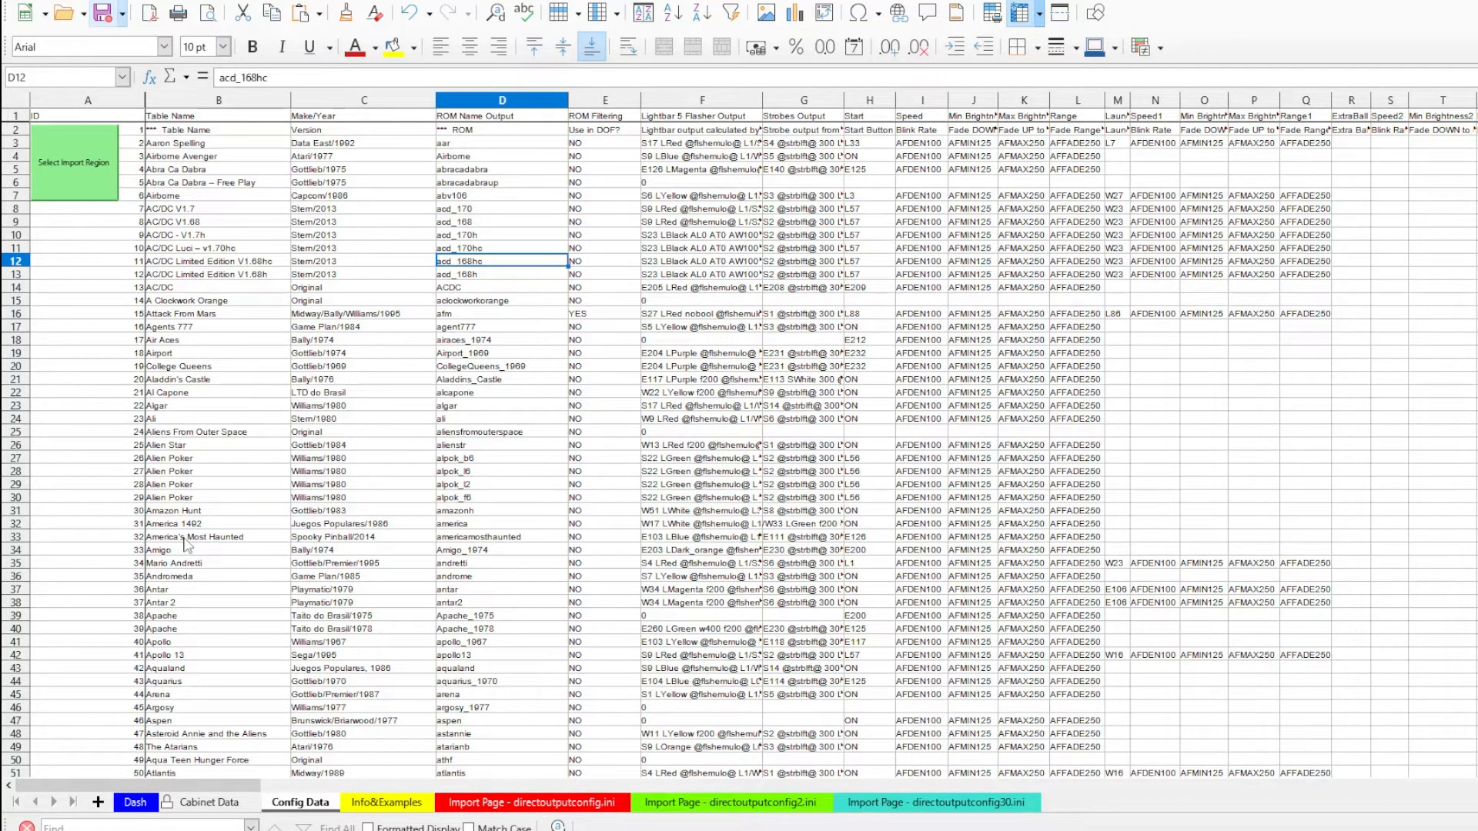
# Export directoutputconfig30.ini from the Dash sheet to C:\DirectOutput\Config, replacing the existing file.
pyautogui.click(137, 821)
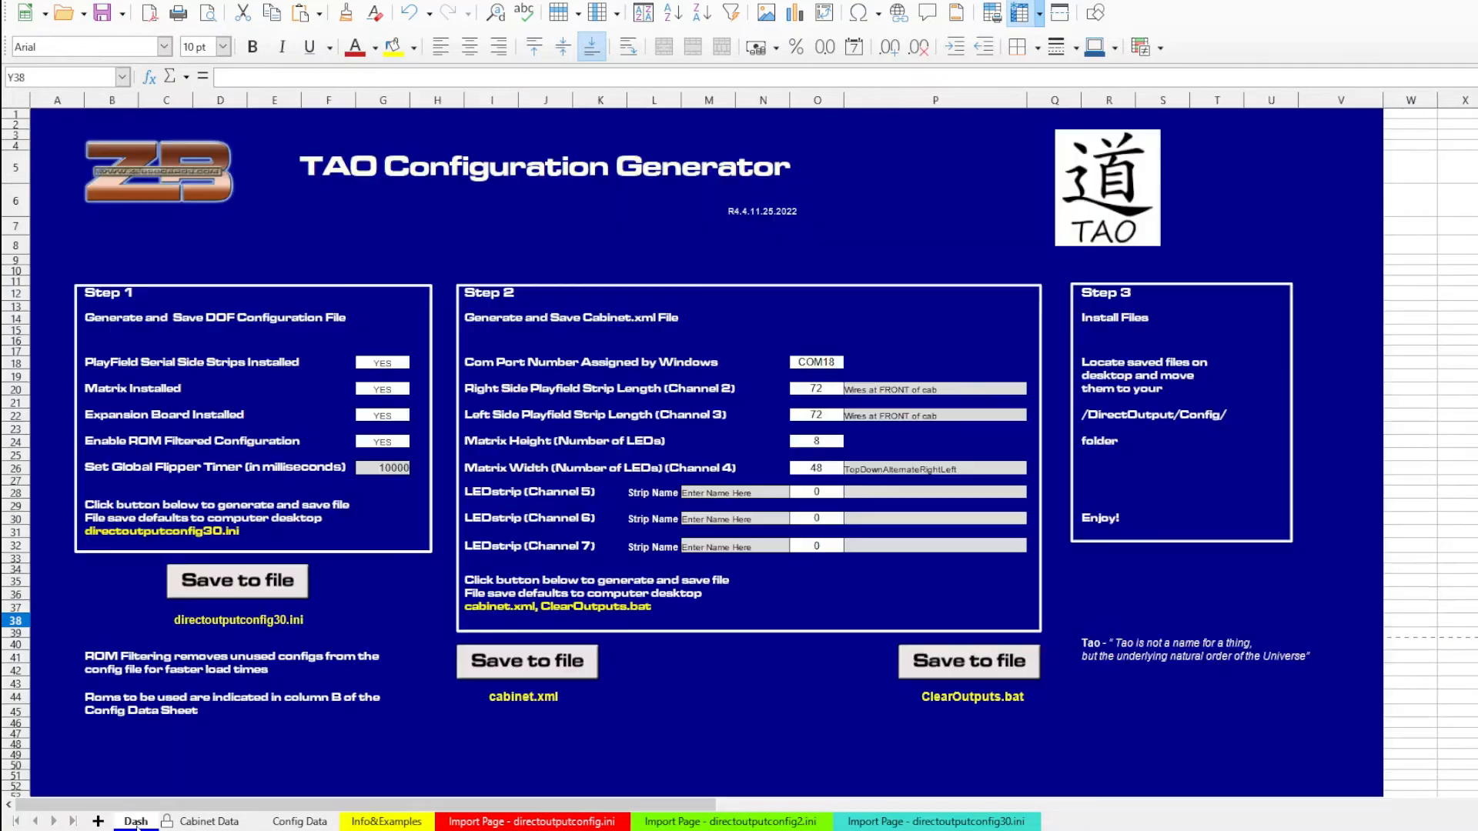
pyautogui.click(240, 583)
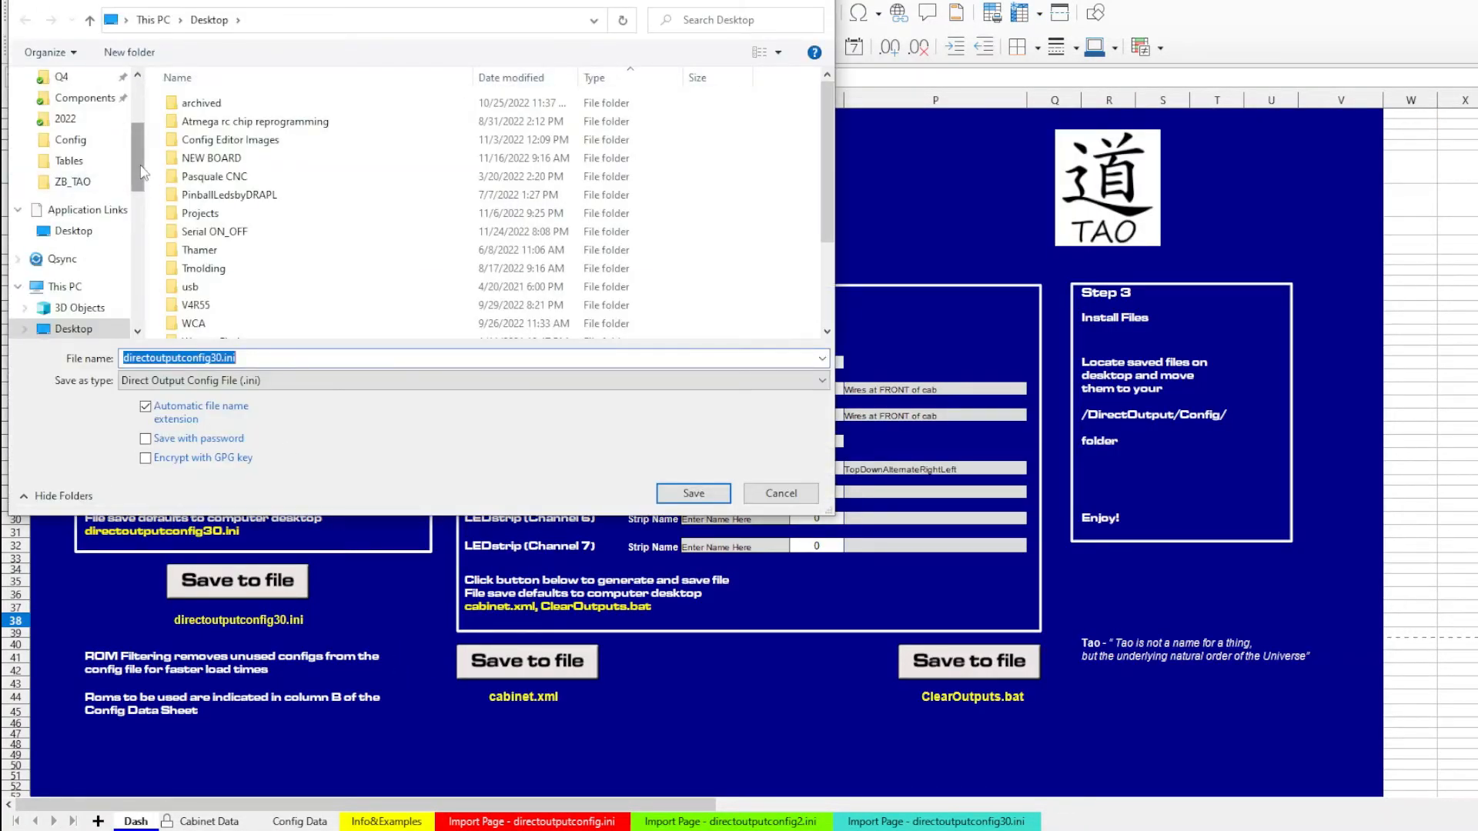
pyautogui.moveTo(142, 160); pyautogui.dragTo(147, 135)
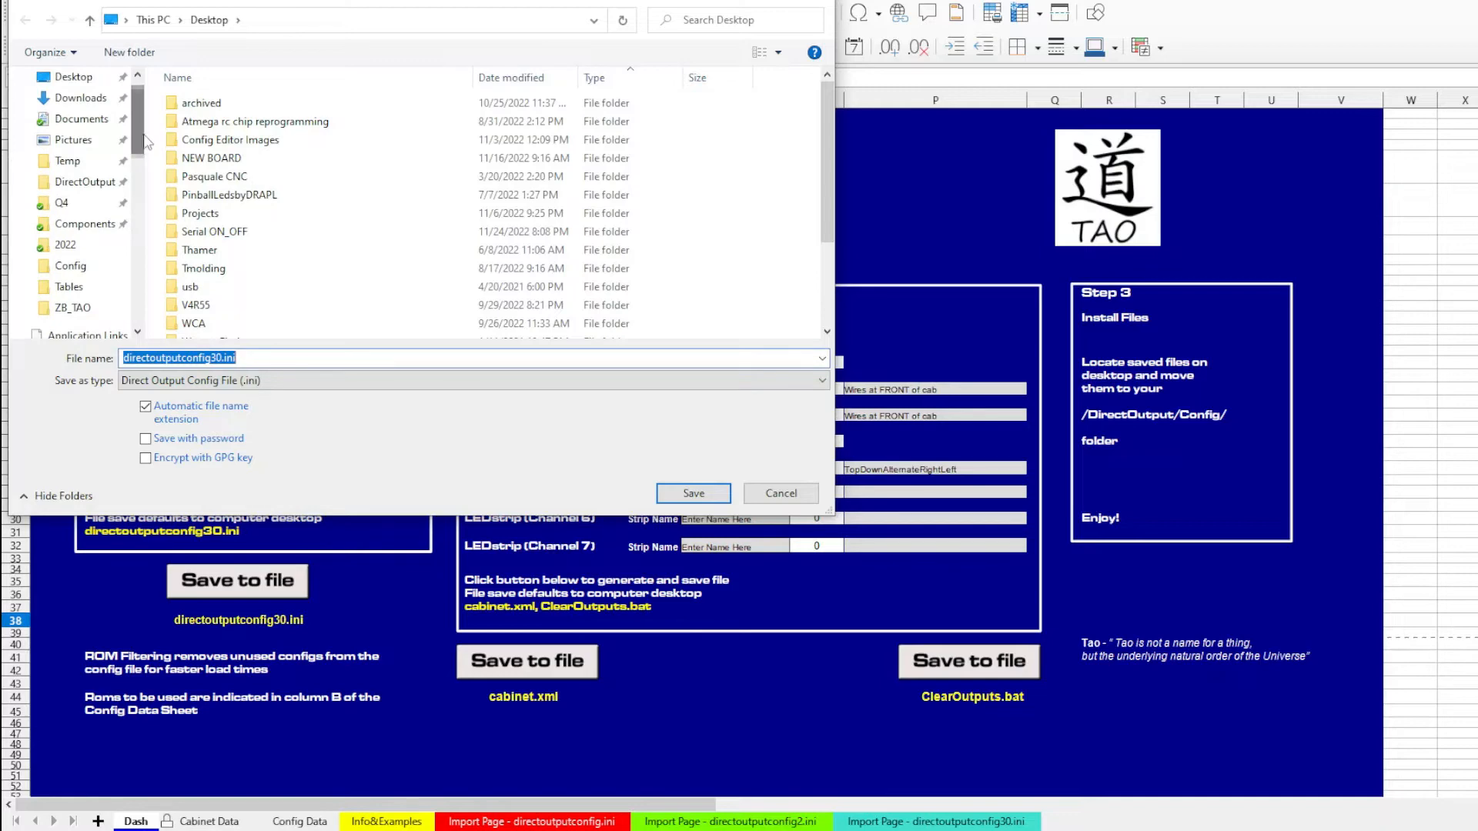
pyautogui.click(71, 268)
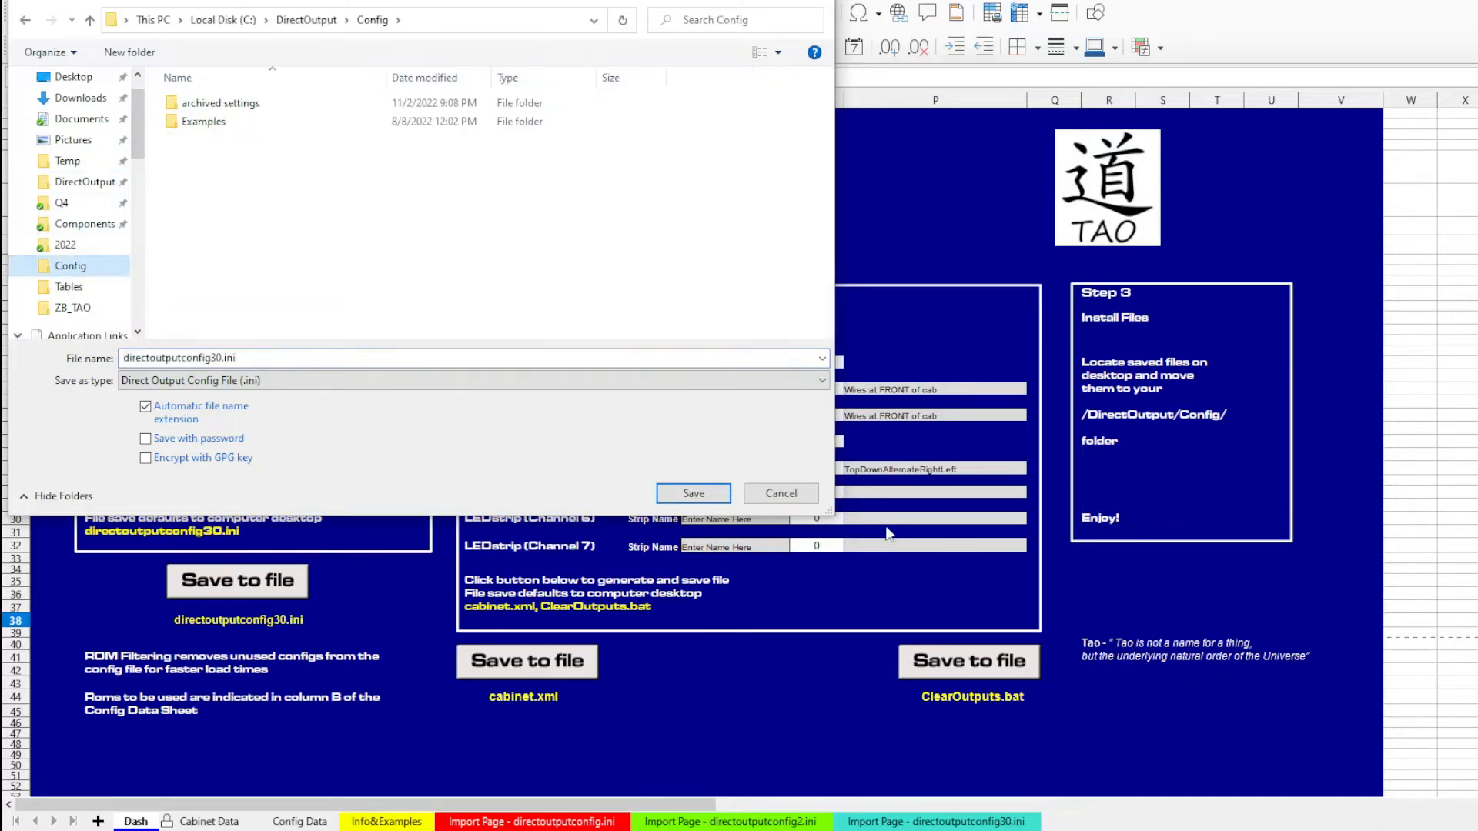
pyautogui.click(720, 494)
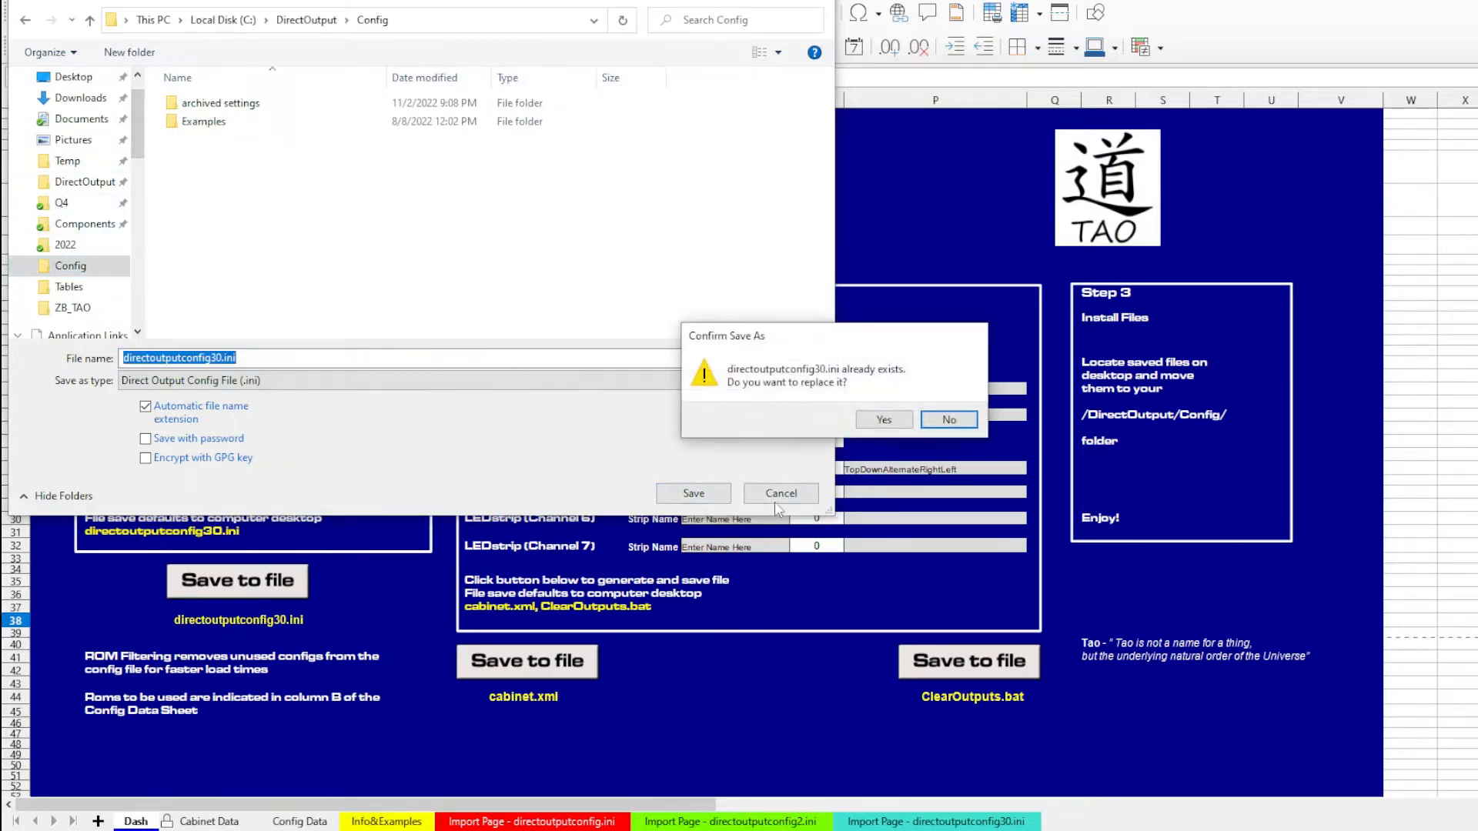
pyautogui.click(880, 421)
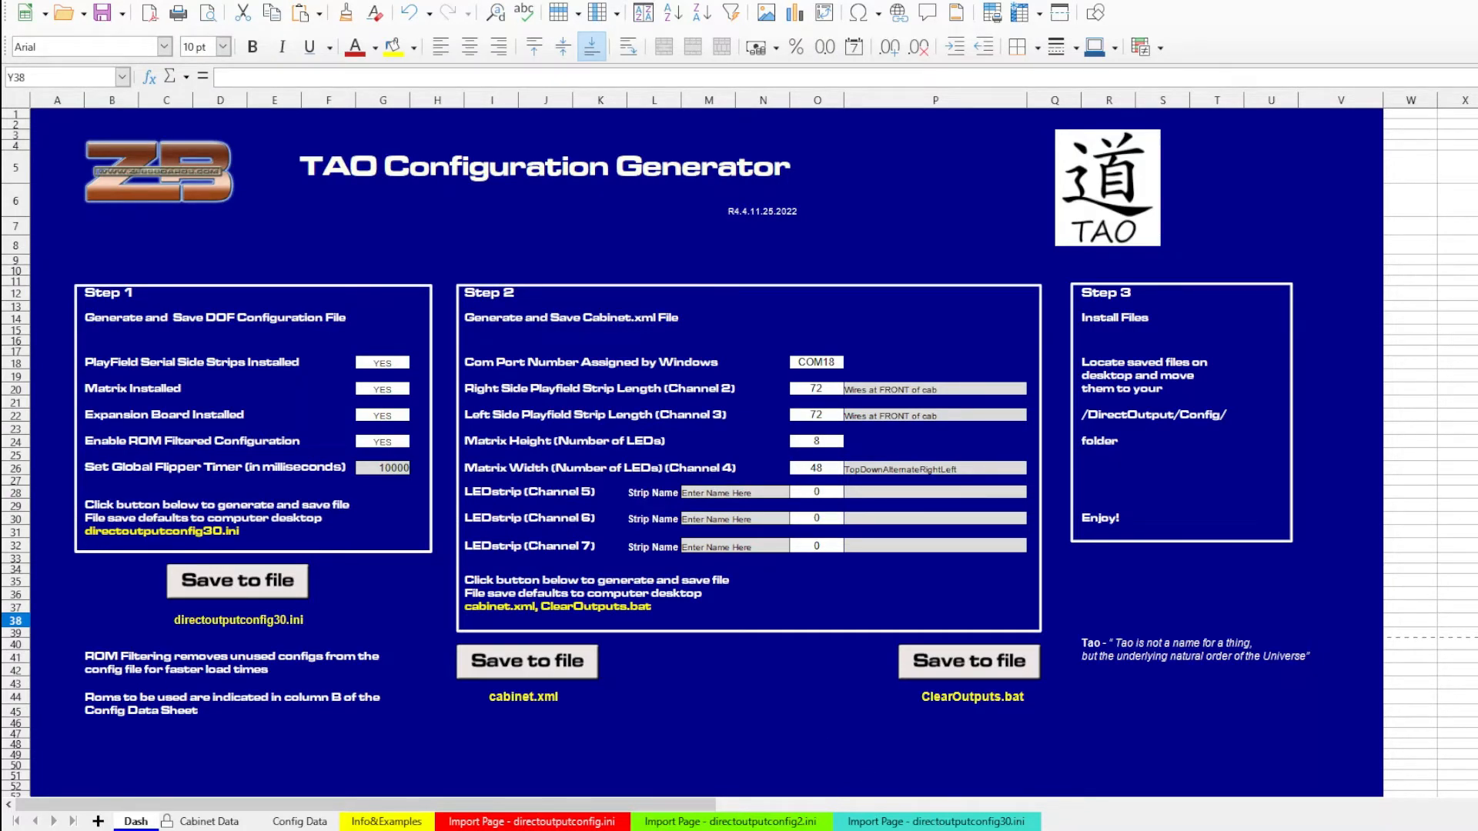
# Load the Attack From Mars table with RomName afm in the DirectOutput configuration tester, pulse solenoids 15 and 14, and minimize the tester.
pyautogui.moveTo(1009, 830)
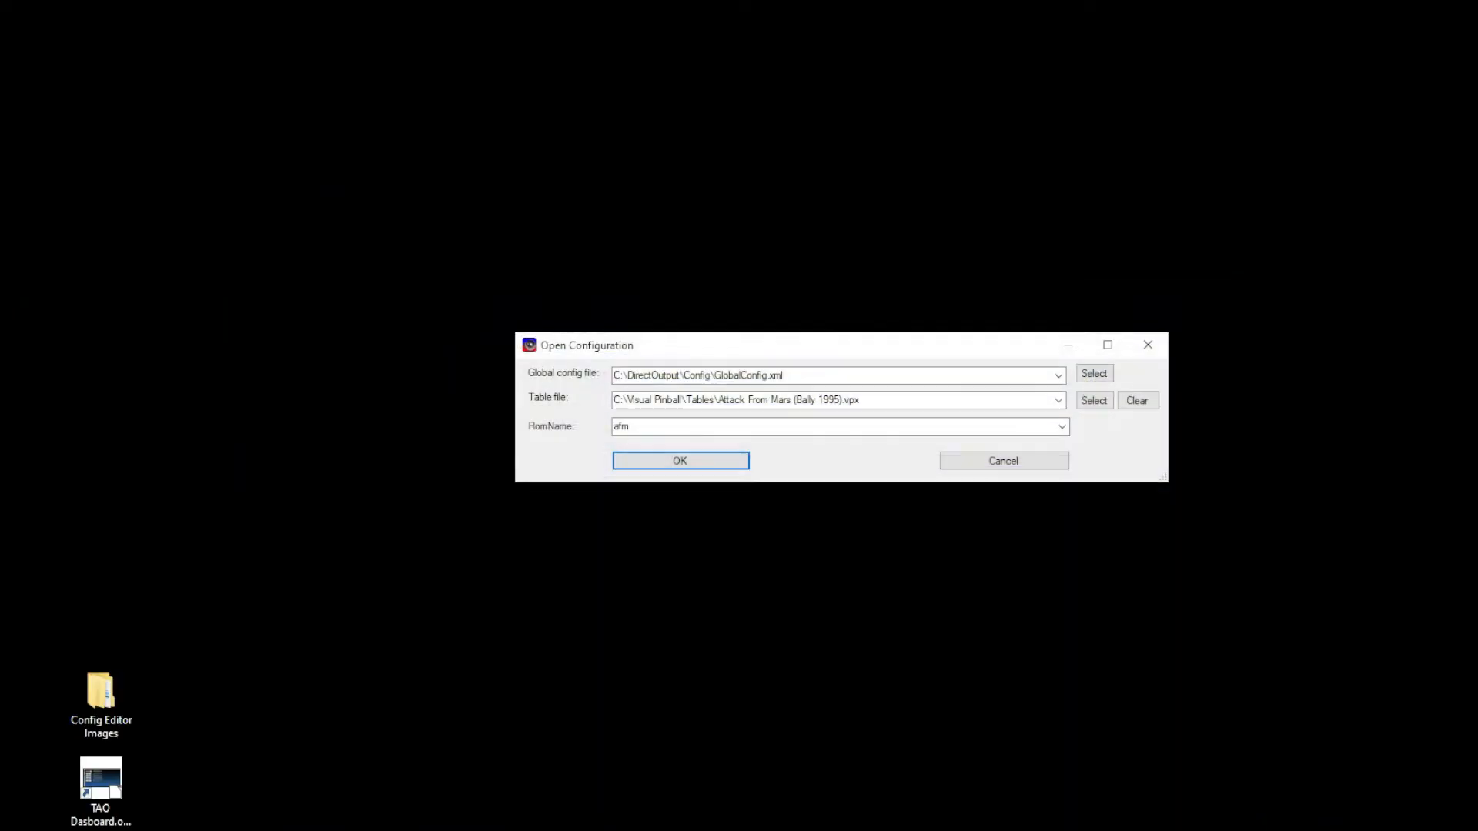
pyautogui.click(699, 461)
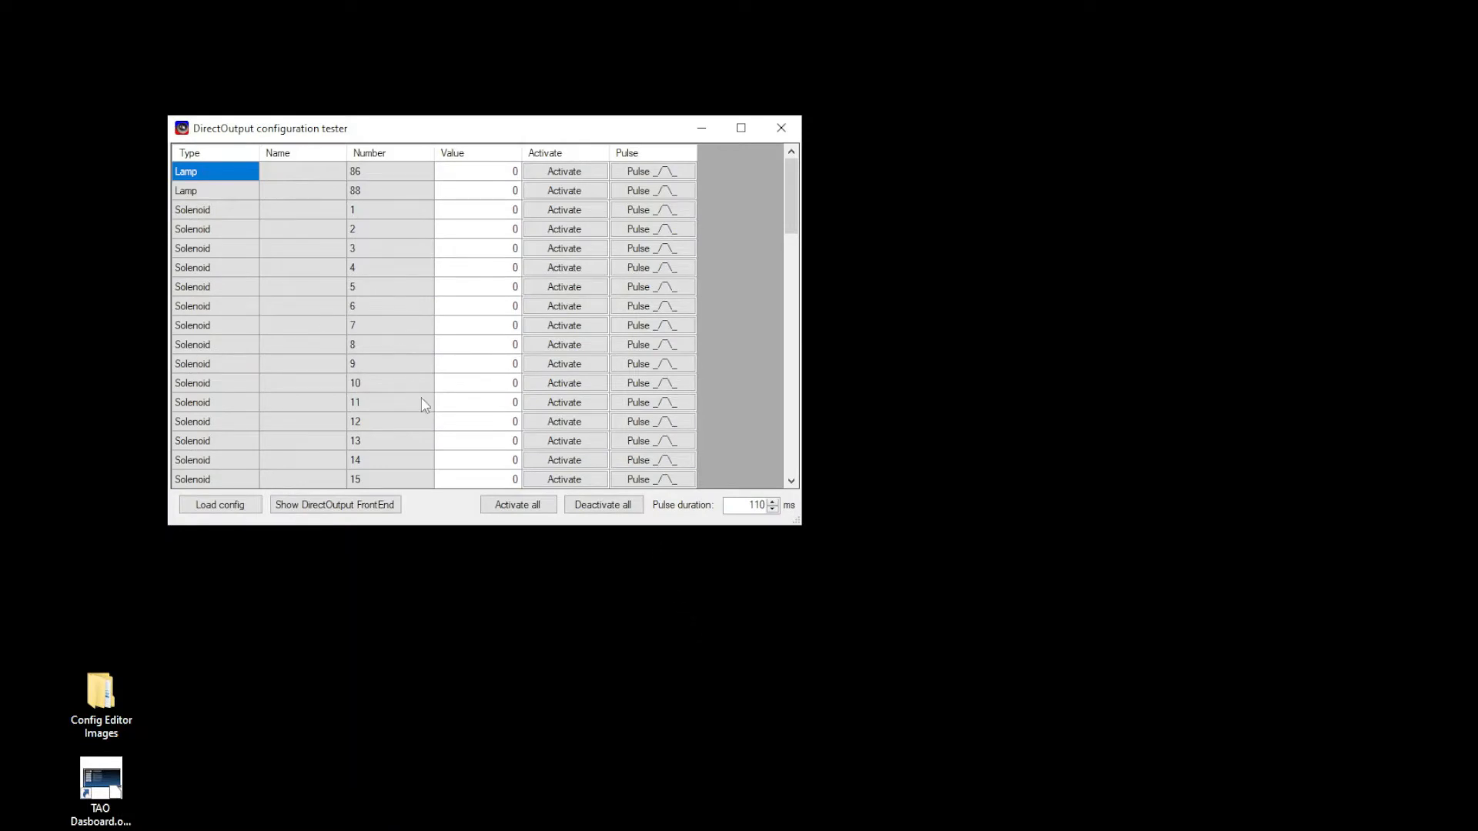
pyautogui.click(654, 480)
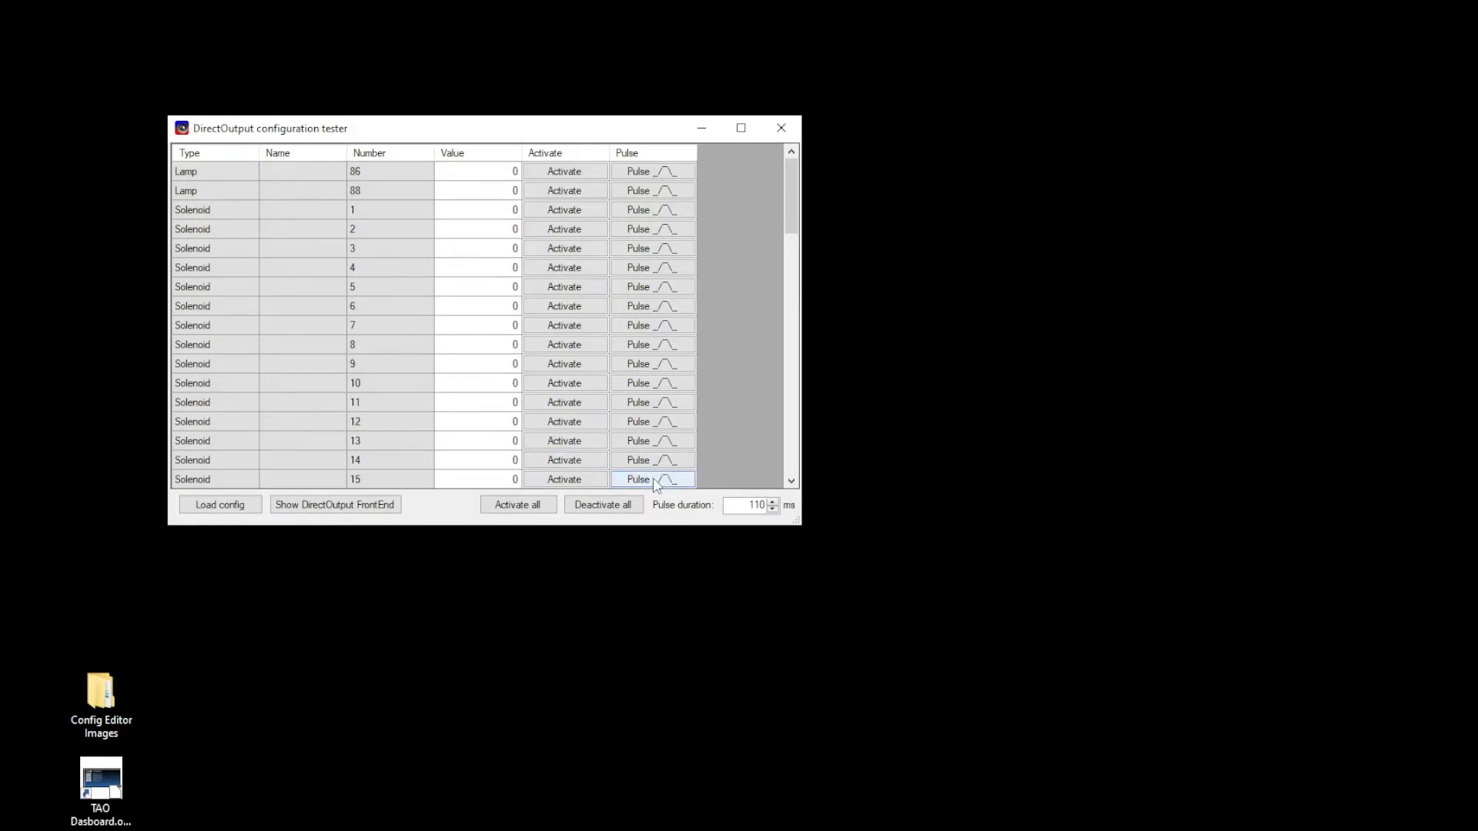
pyautogui.click(655, 481)
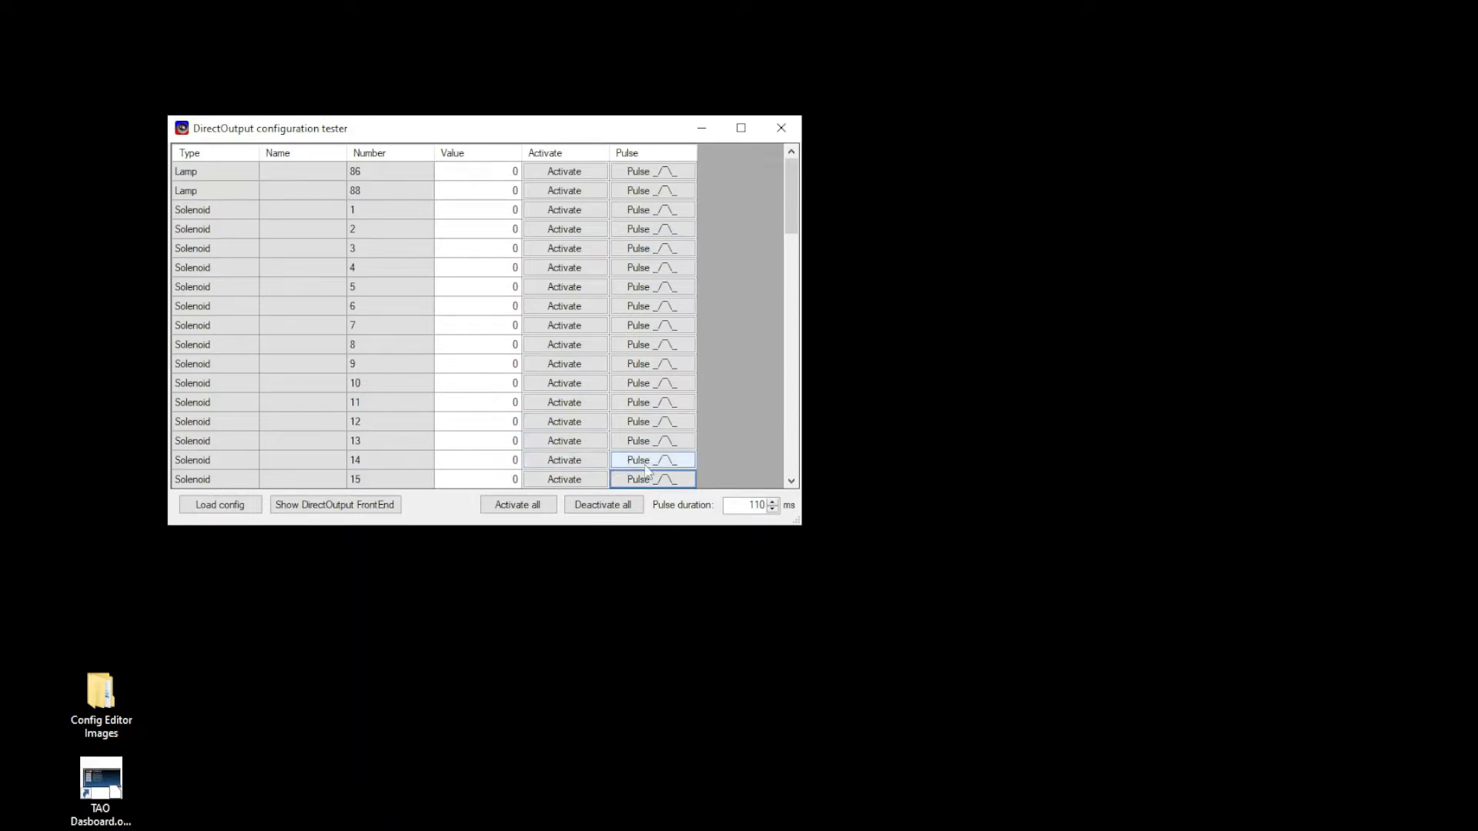
pyautogui.click(647, 461)
pyautogui.click(702, 130)
# Switch to the open DirectOutput.log in Notepad, review the exception entries logged for afm, and close the outdated log.
pyautogui.click(1078, 830)
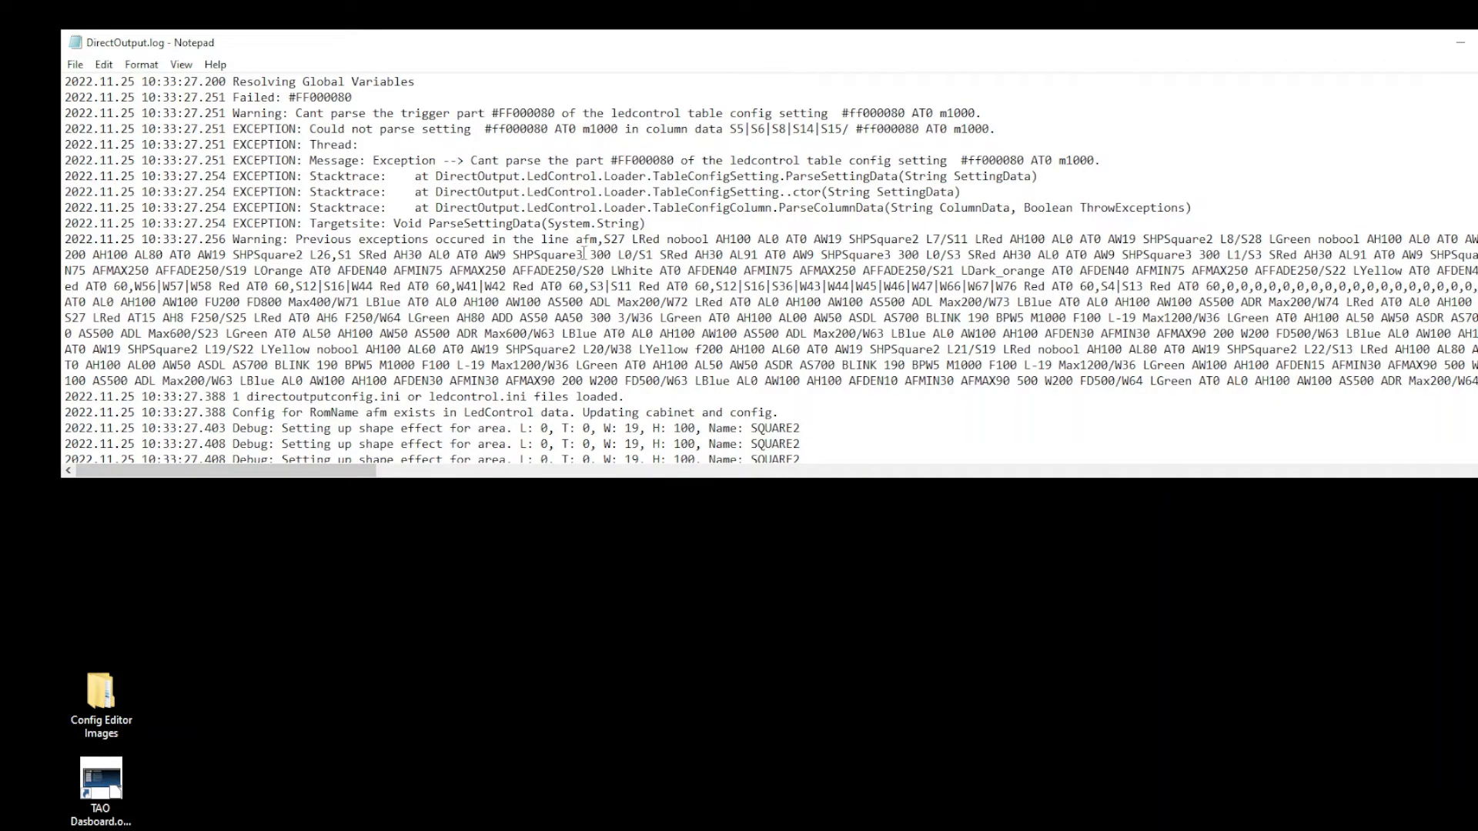
pyautogui.scroll(-1, 597, 251)
pyautogui.scroll(-4, 597, 251)
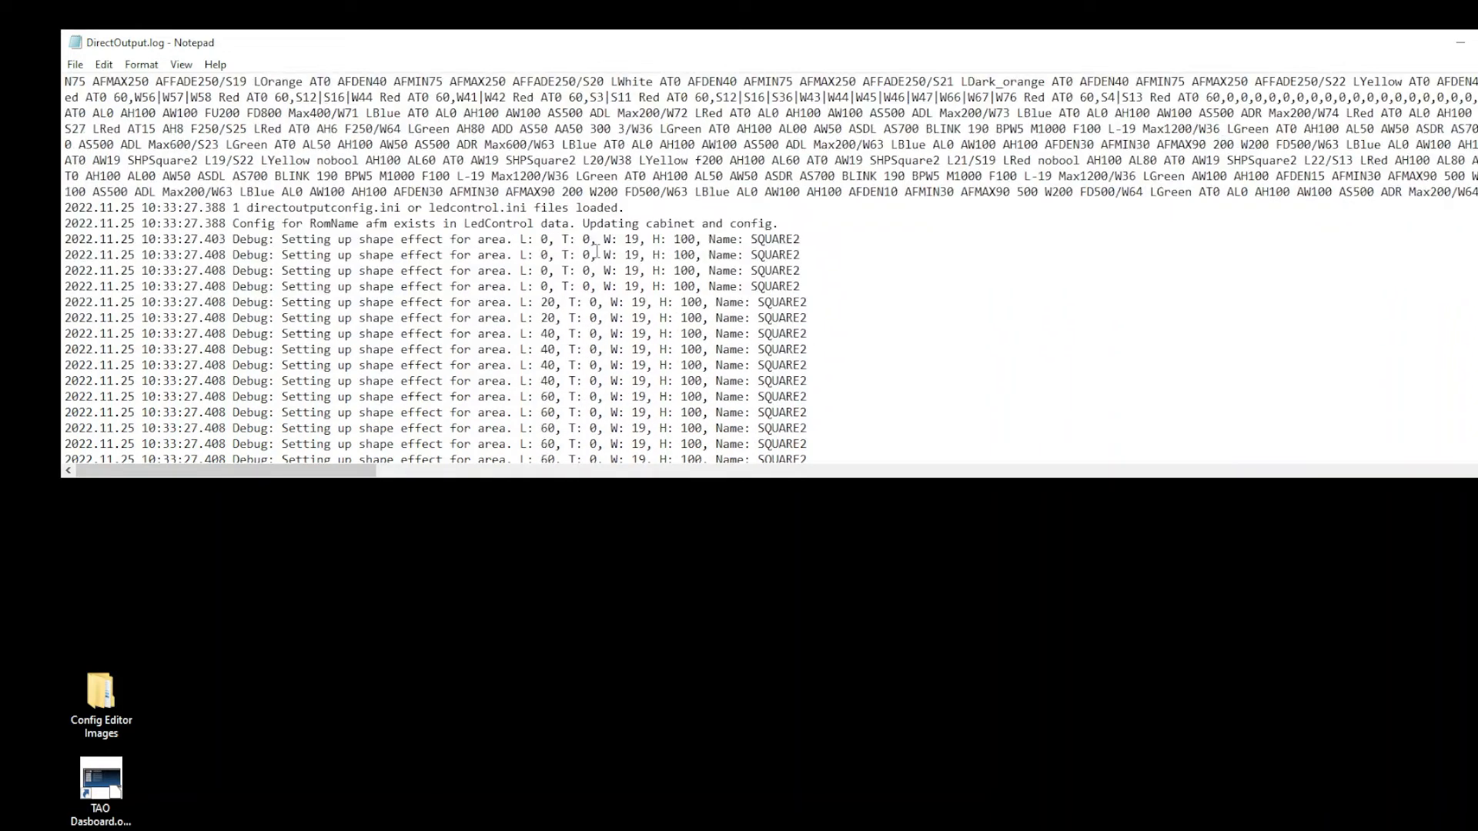
pyautogui.scroll(6, 597, 251)
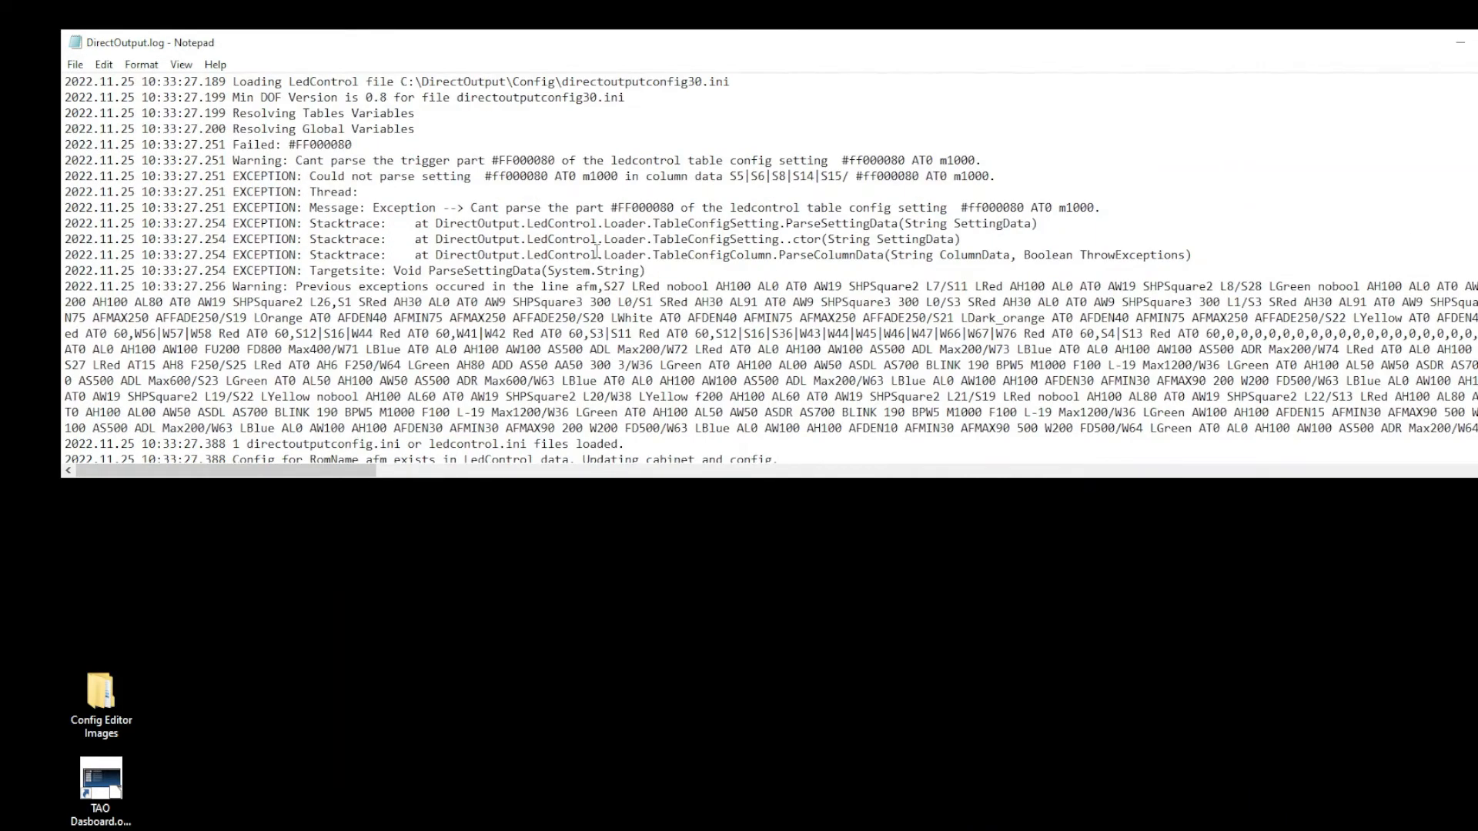
pyautogui.scroll(-1, 598, 251)
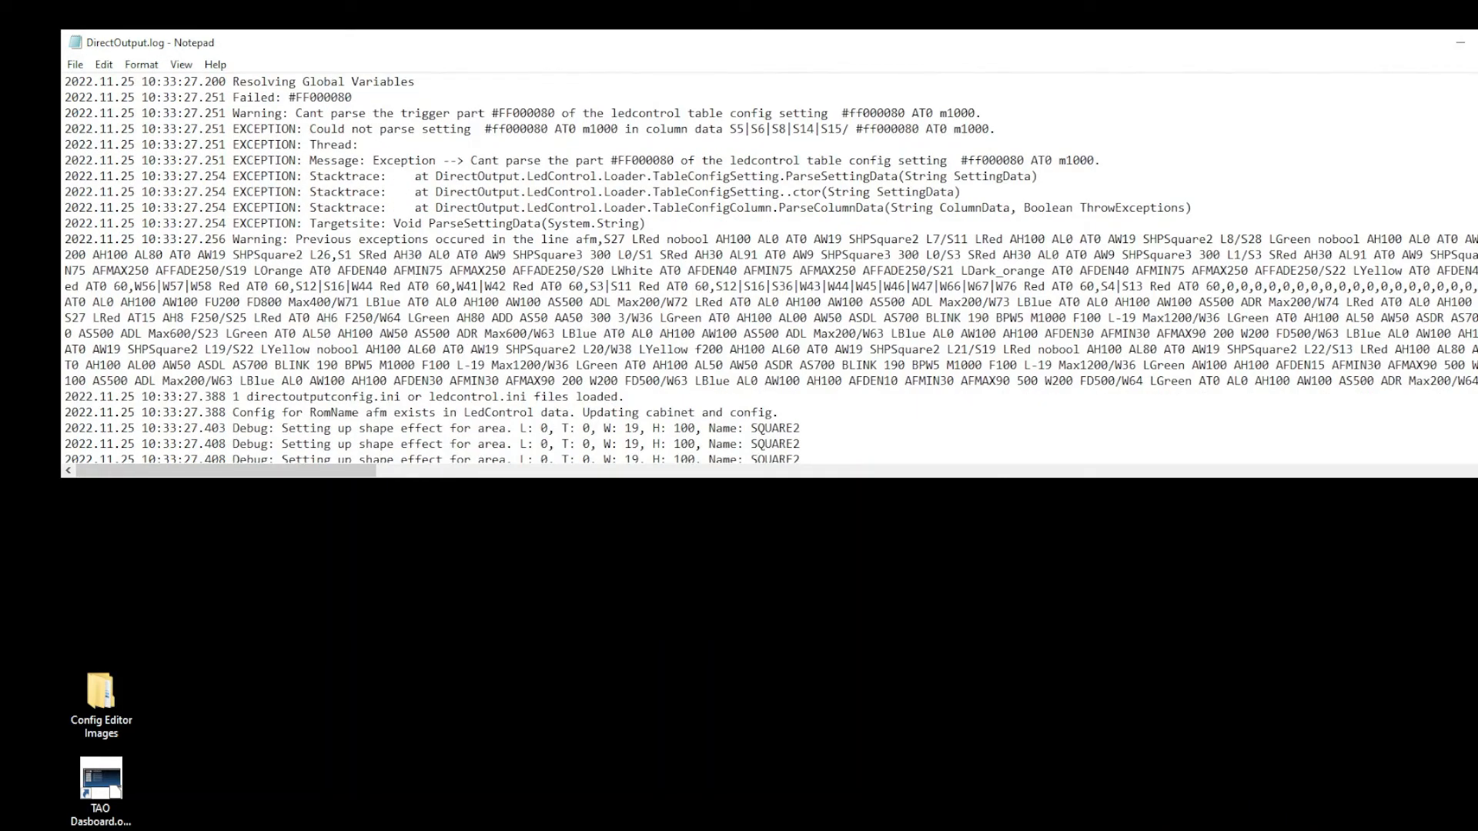
pyautogui.hotkey('alt', 'F4')
# Reopen DirectOutput.log from the C:\DirectOutput folder, check the afm config loading entries for exceptions, and close the log and folder.
pyautogui.hotkey('alt', 'Tab')
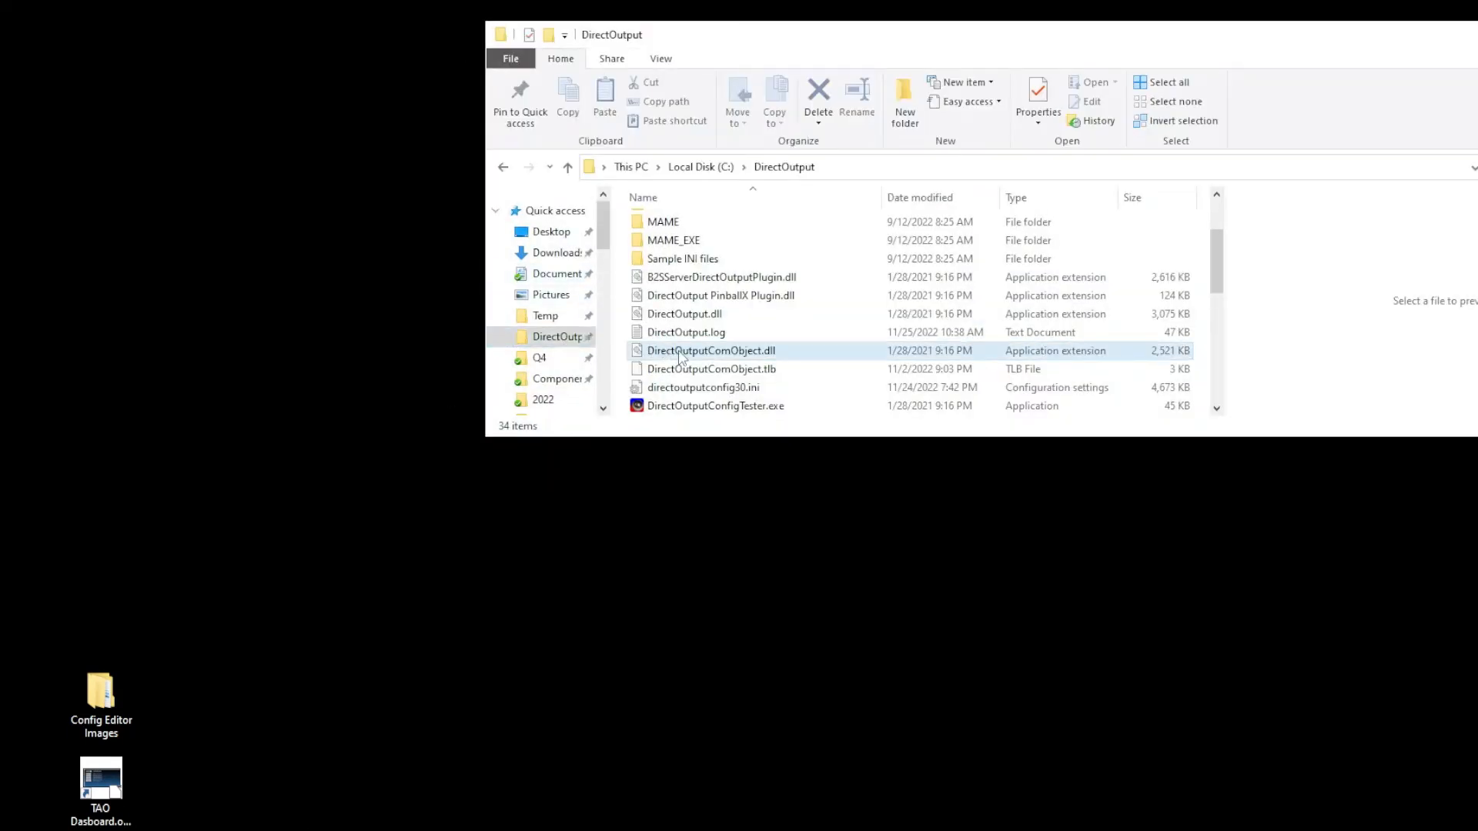
pyautogui.click(692, 338)
pyautogui.doubleClick(697, 339)
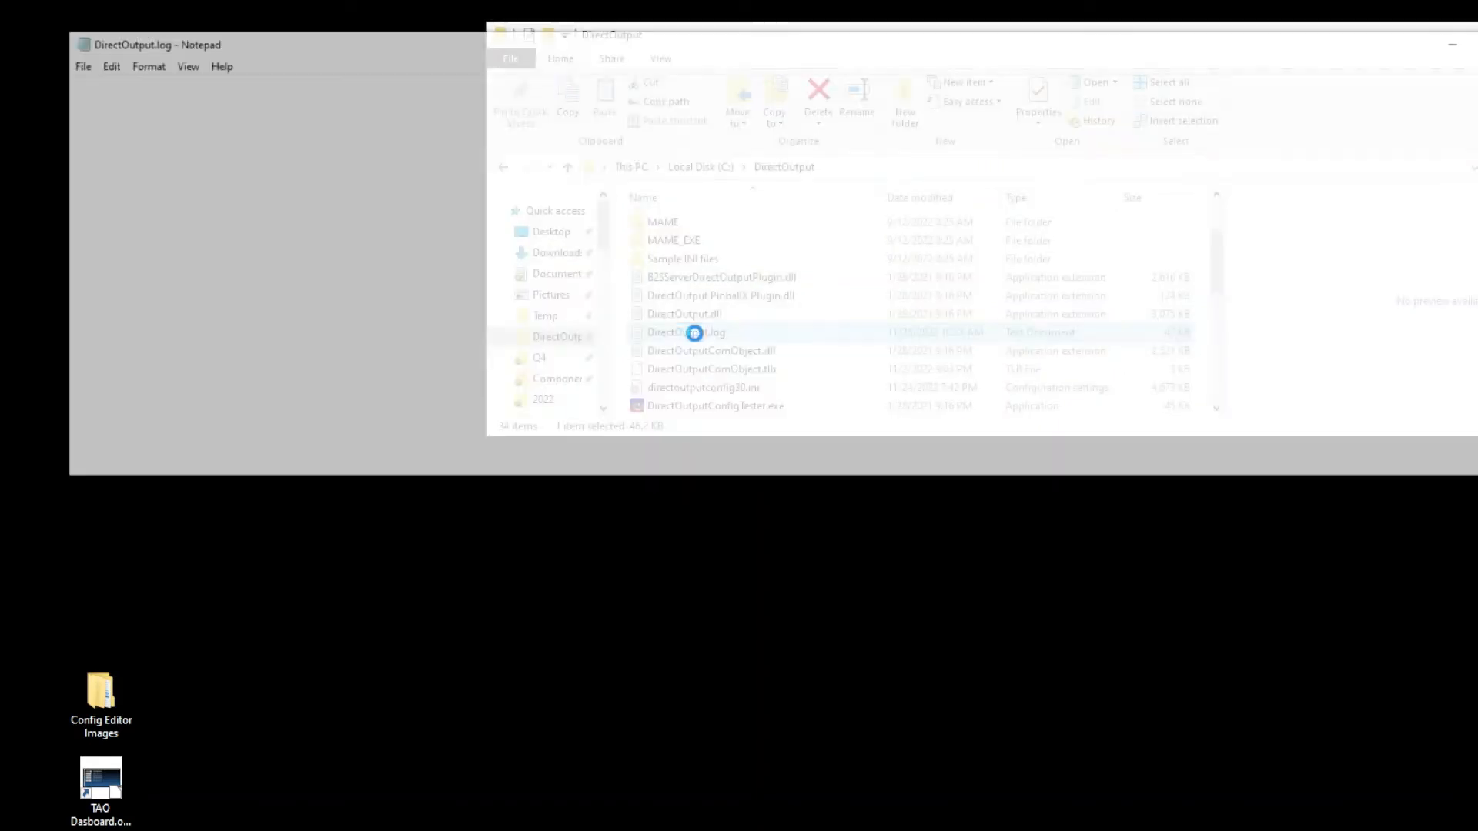
pyautogui.scroll(-3, 826, 241)
pyautogui.scroll(-12, 826, 241)
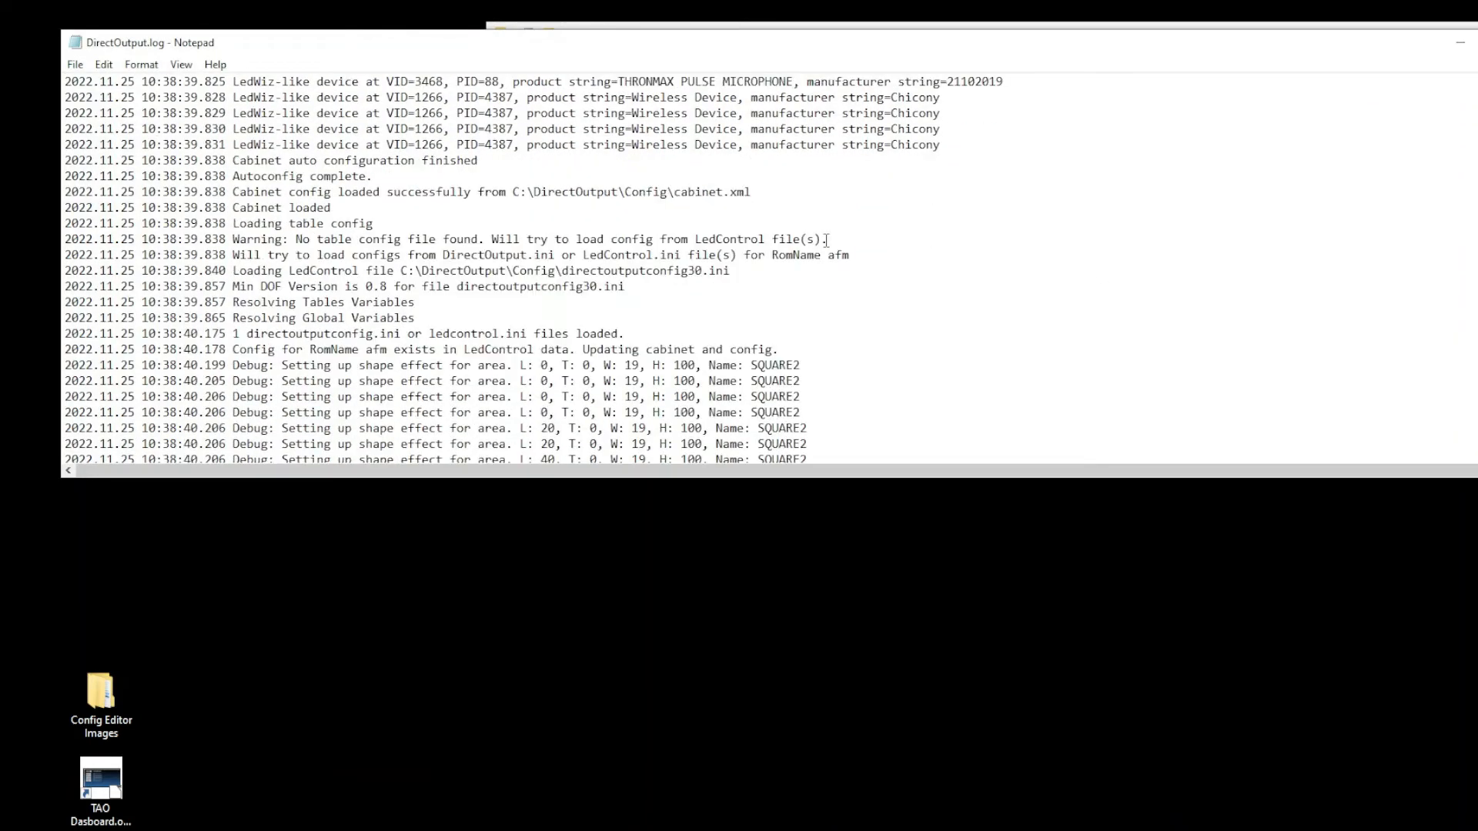
pyautogui.scroll(-5, 826, 241)
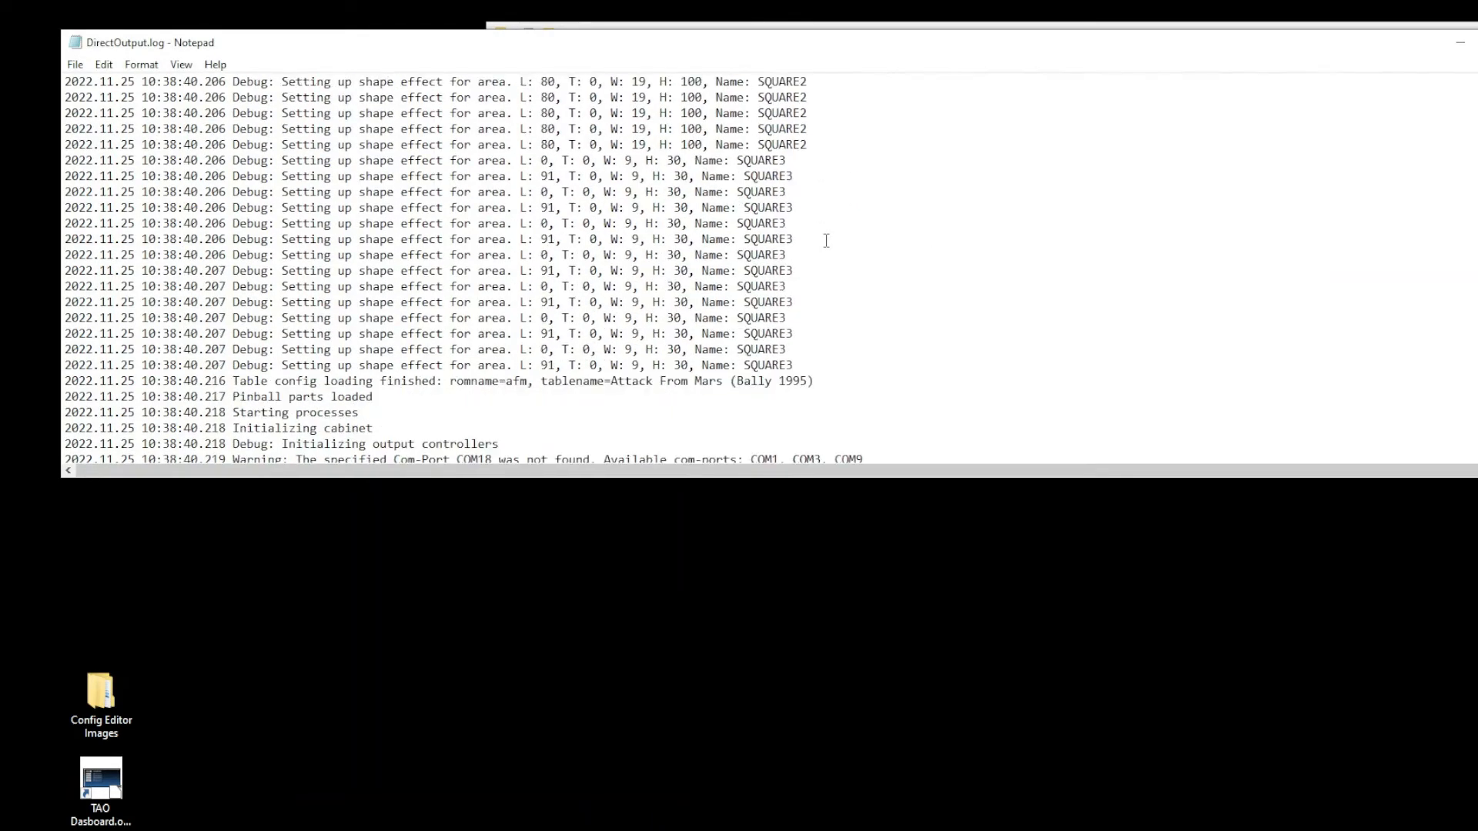
pyautogui.scroll(12, 826, 241)
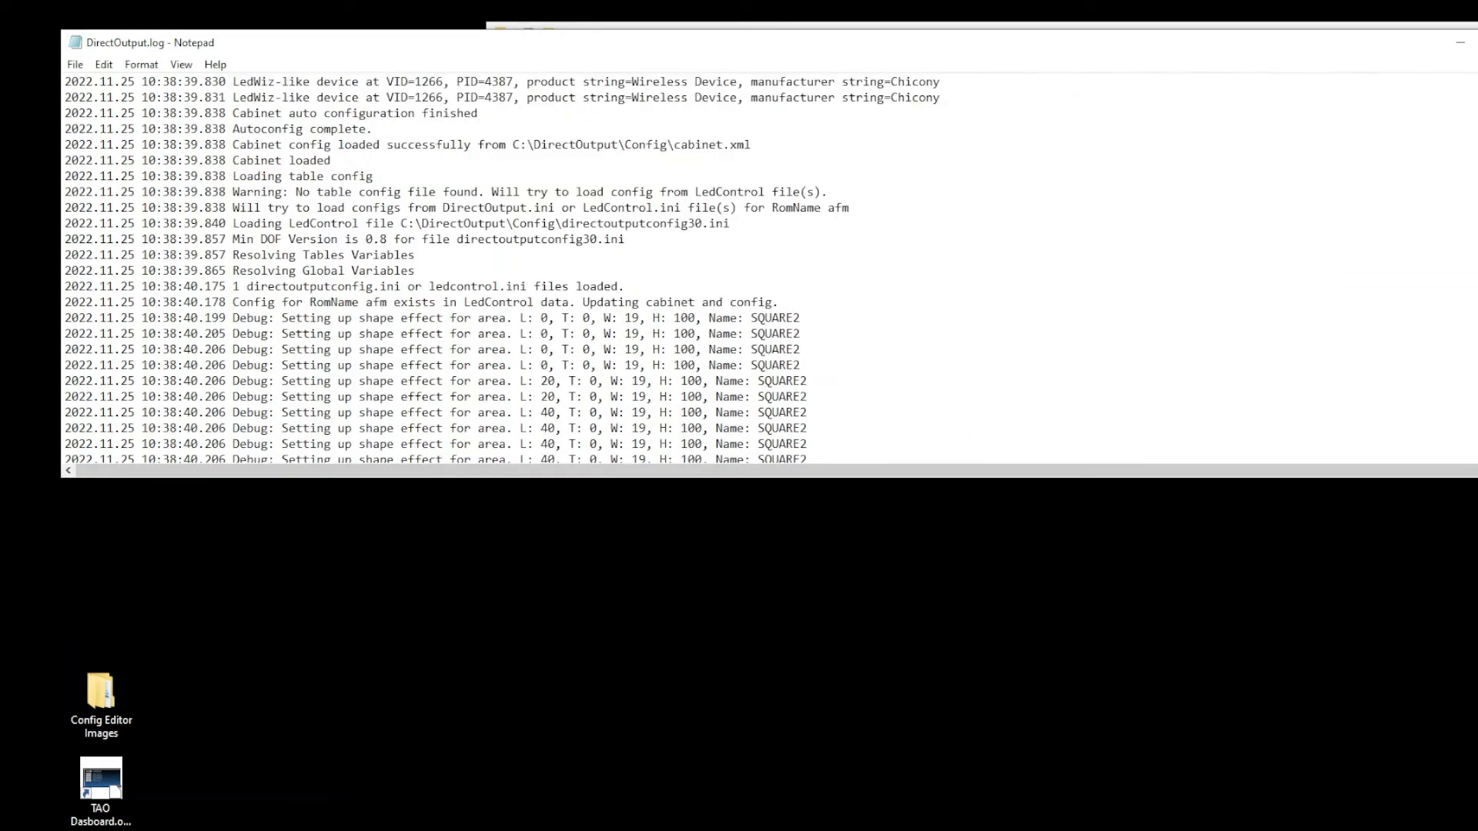
pyautogui.hotkey('alt', 'F4')
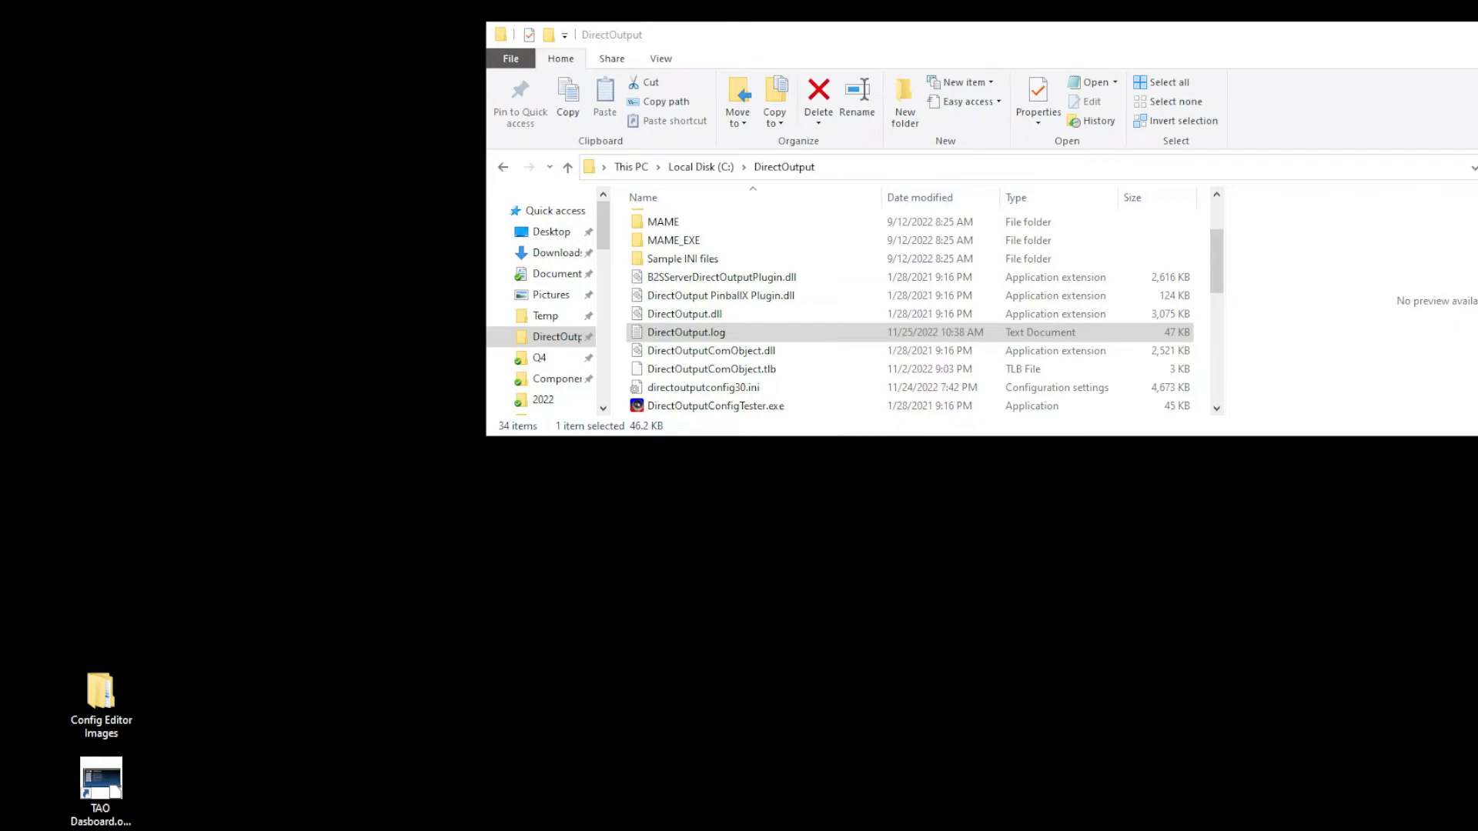
pyautogui.hotkey('alt', 'F4')
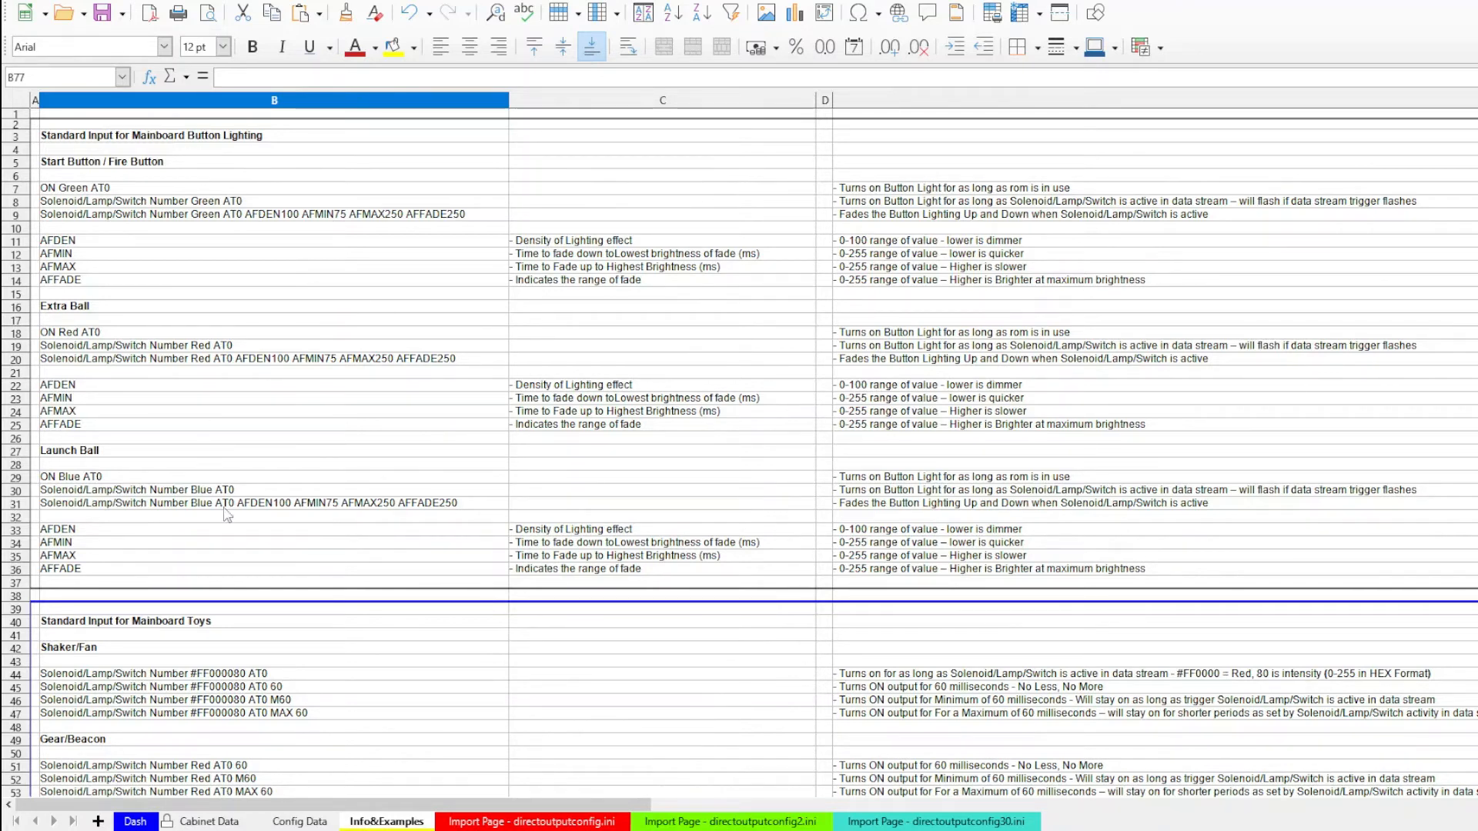
# Review the Info&Examples sheet's input syntax for button lighting, mainboard toys and serial addressable effects, and return to the Dash sheet.
pyautogui.scroll(-3, 422, 685)
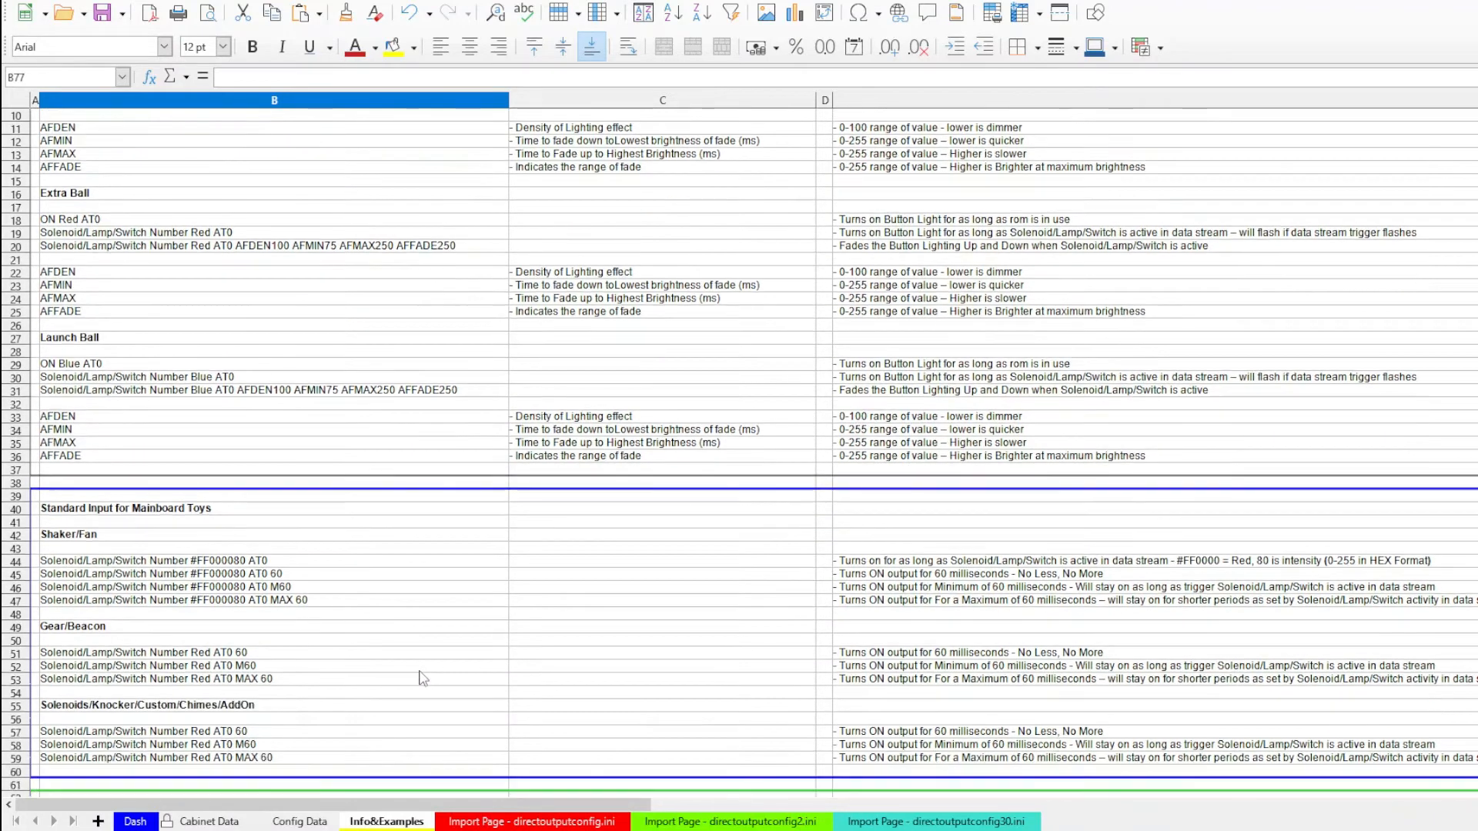
pyautogui.scroll(-7, 422, 679)
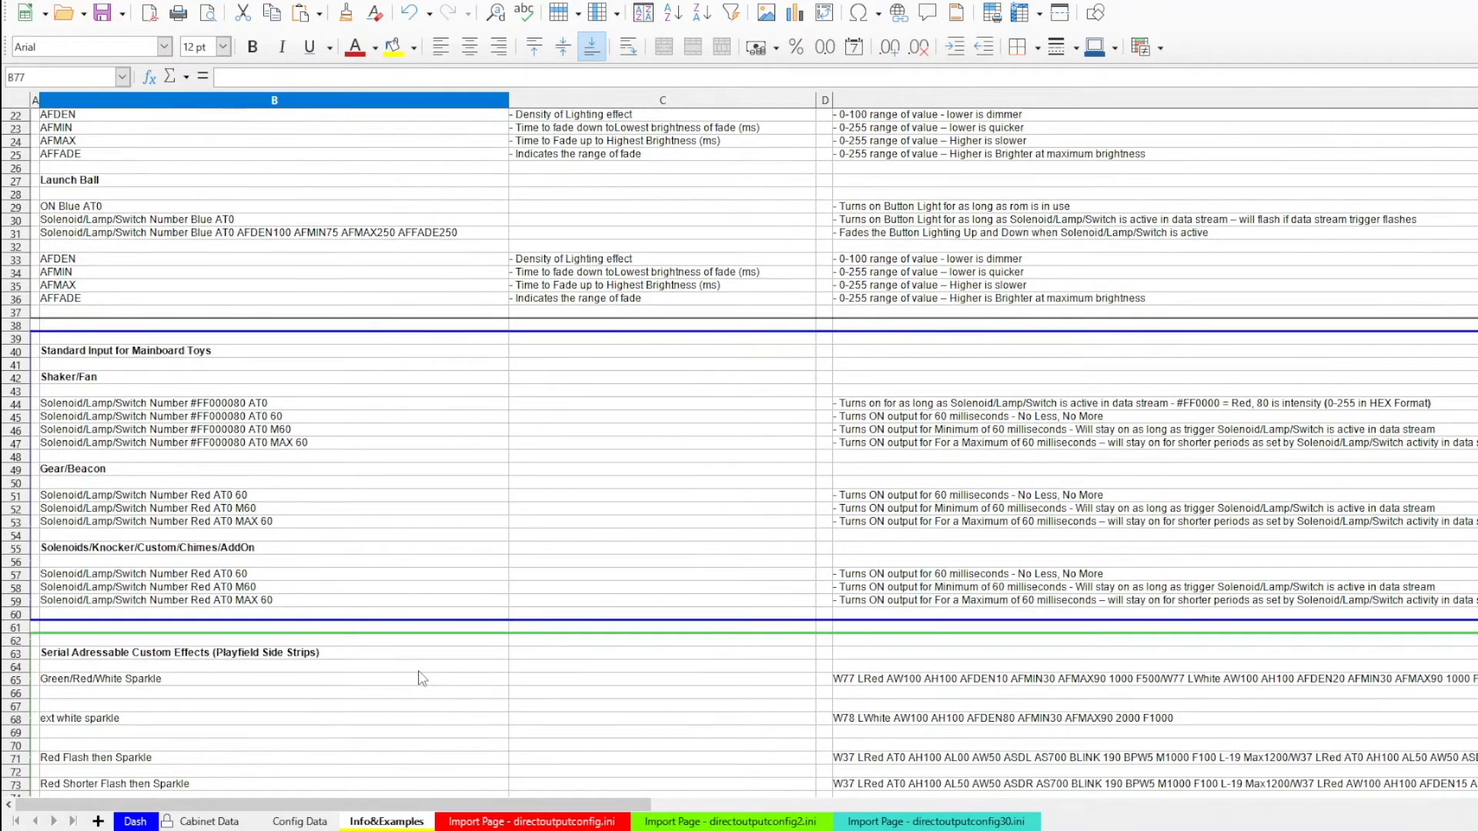
pyautogui.scroll(-2, 422, 679)
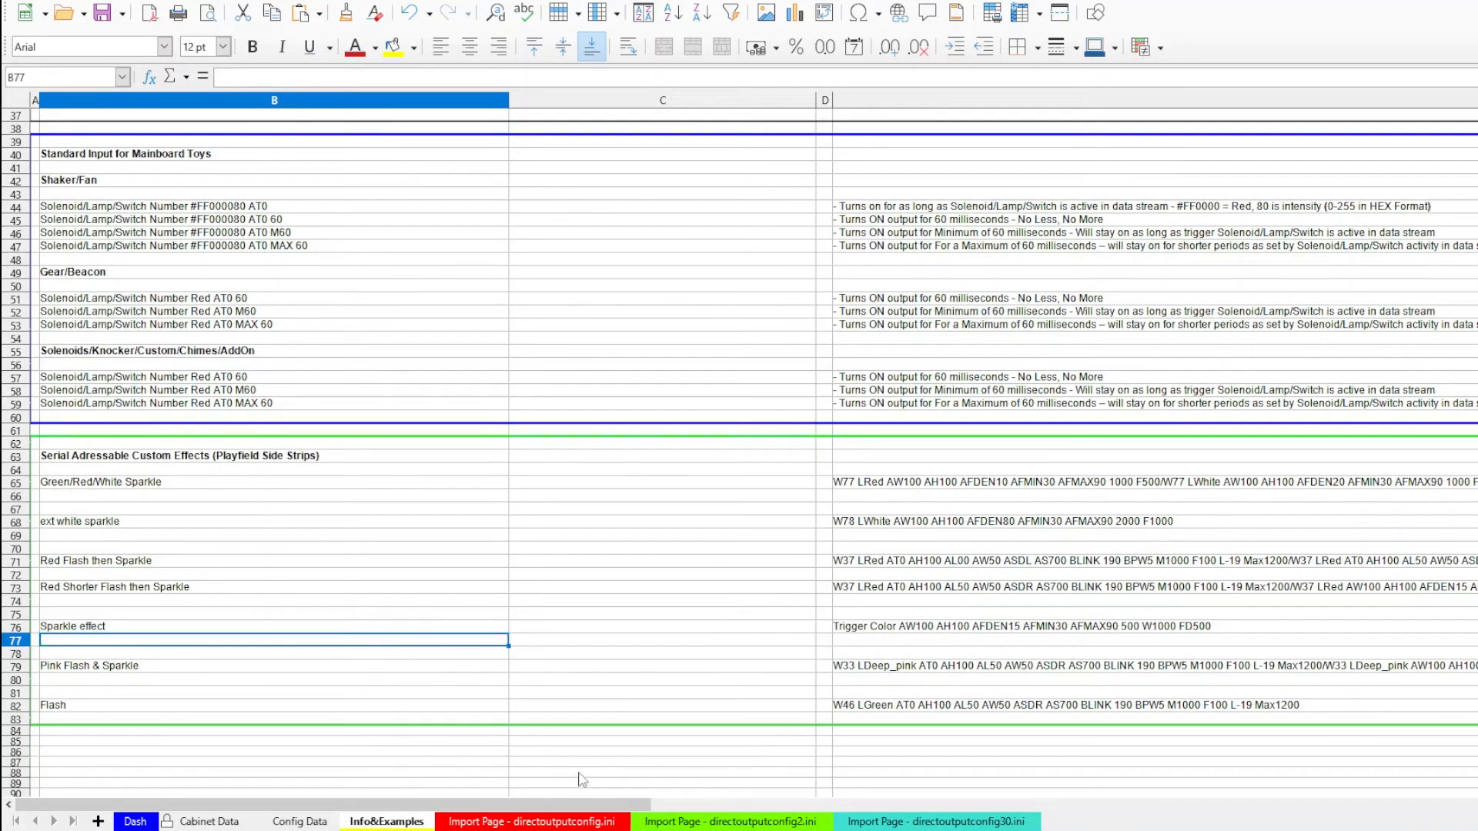
pyautogui.click(593, 752)
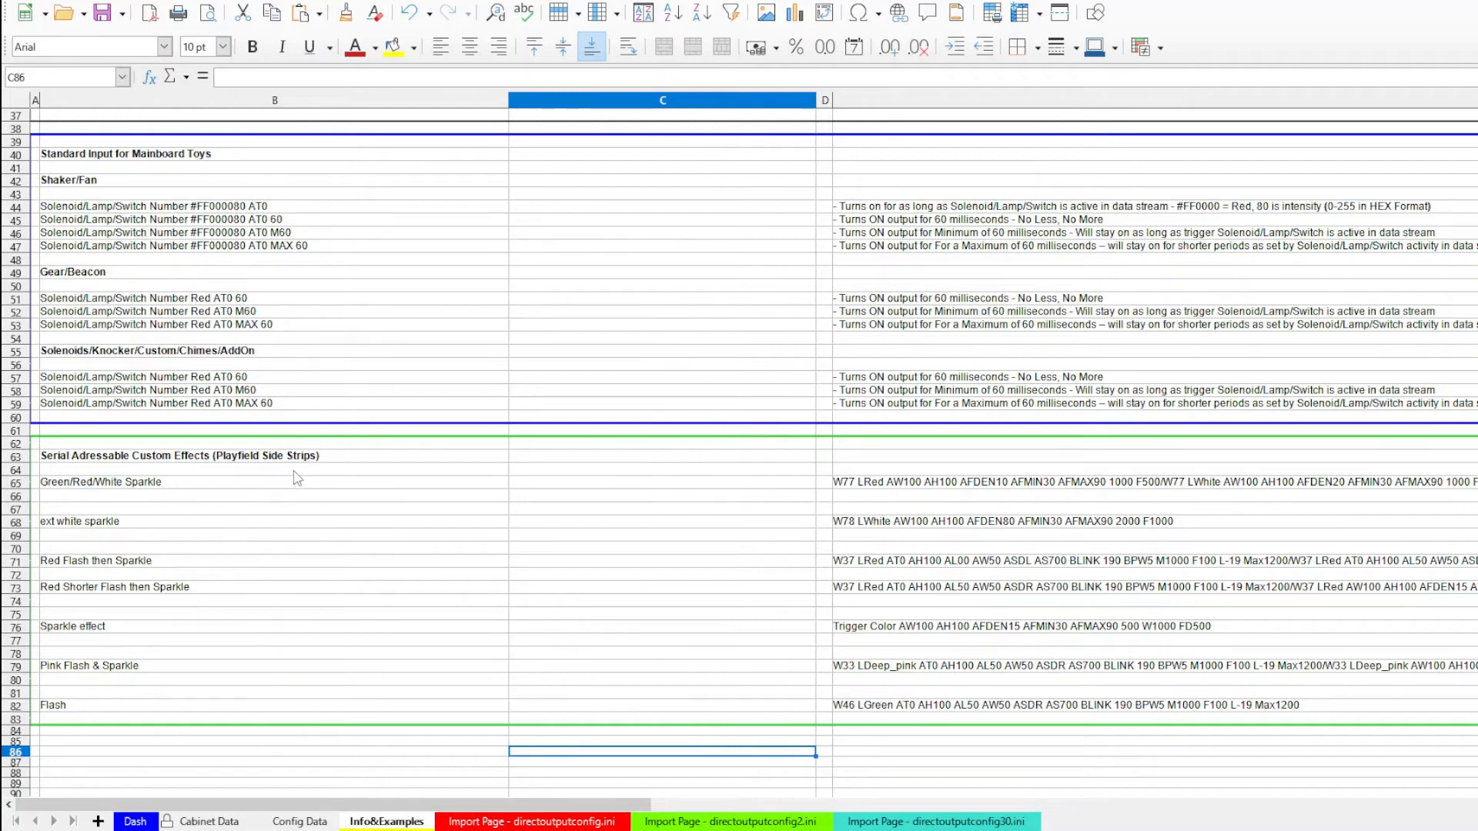
pyautogui.scroll(8, 323, 514)
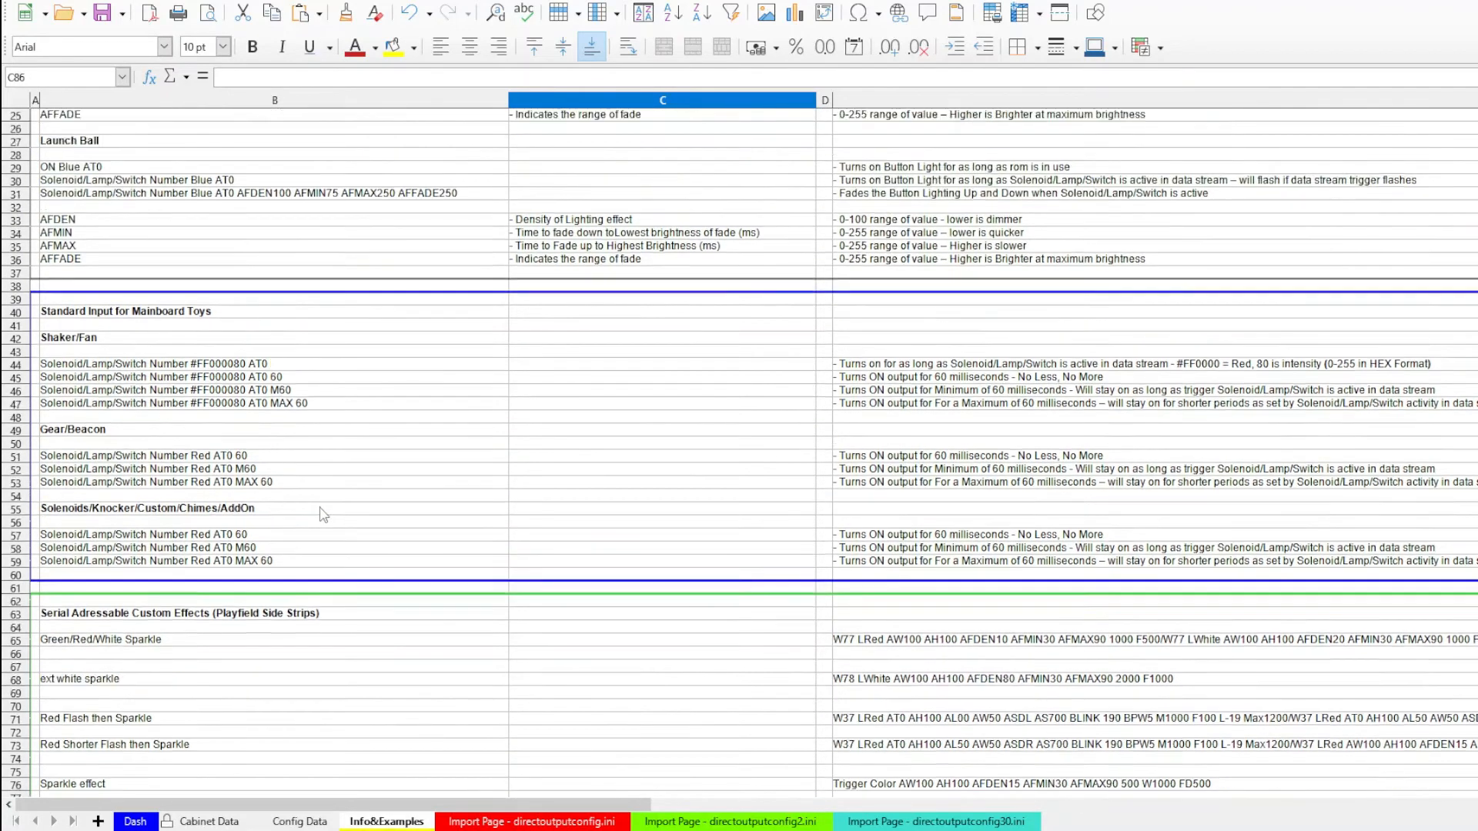
pyautogui.scroll(4, 323, 514)
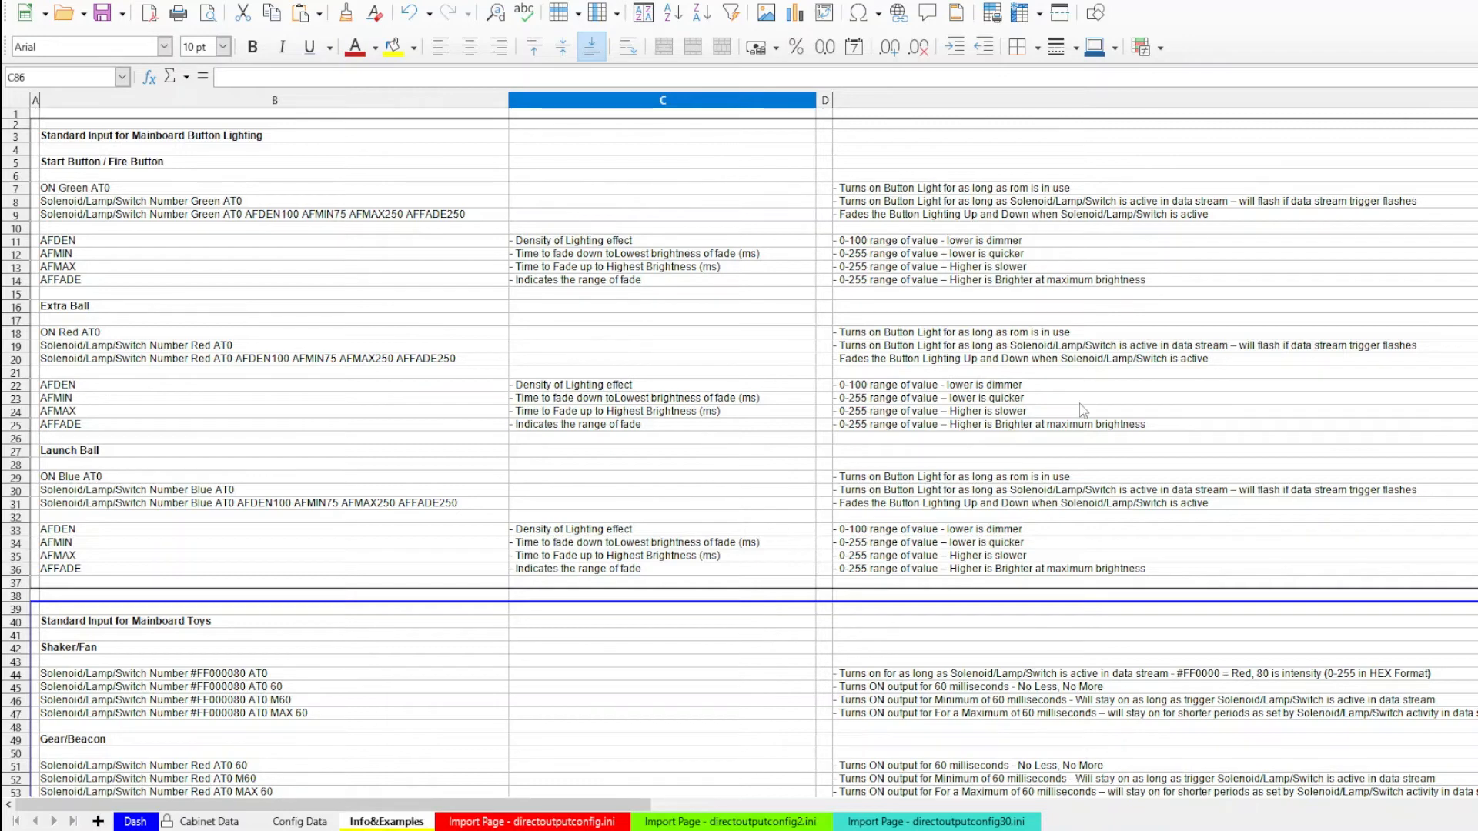
pyautogui.scroll(-3, 1088, 403)
pyautogui.scroll(-4, 1088, 400)
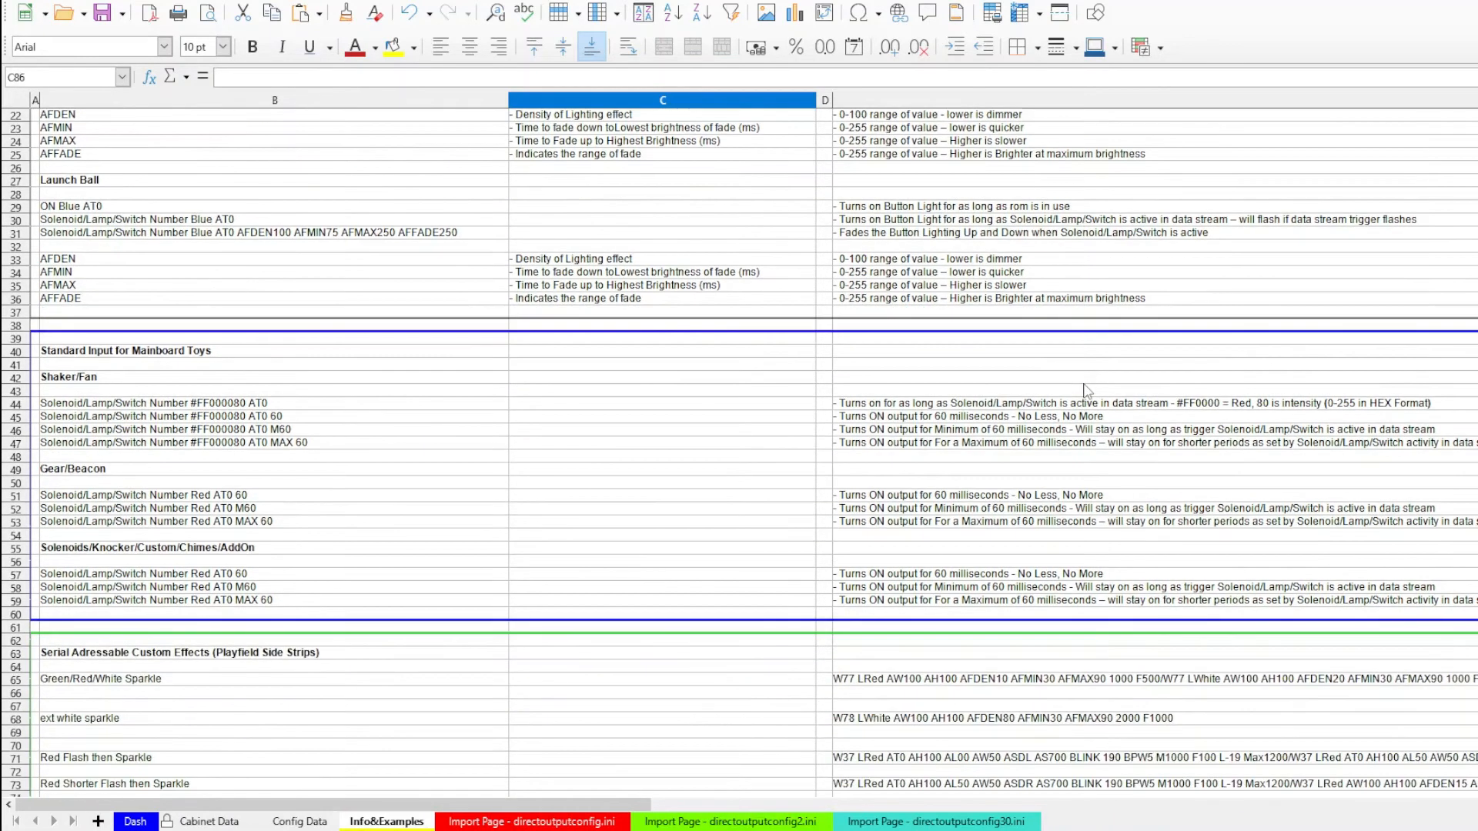
pyautogui.scroll(-3, 1086, 389)
pyautogui.scroll(-3, 1085, 385)
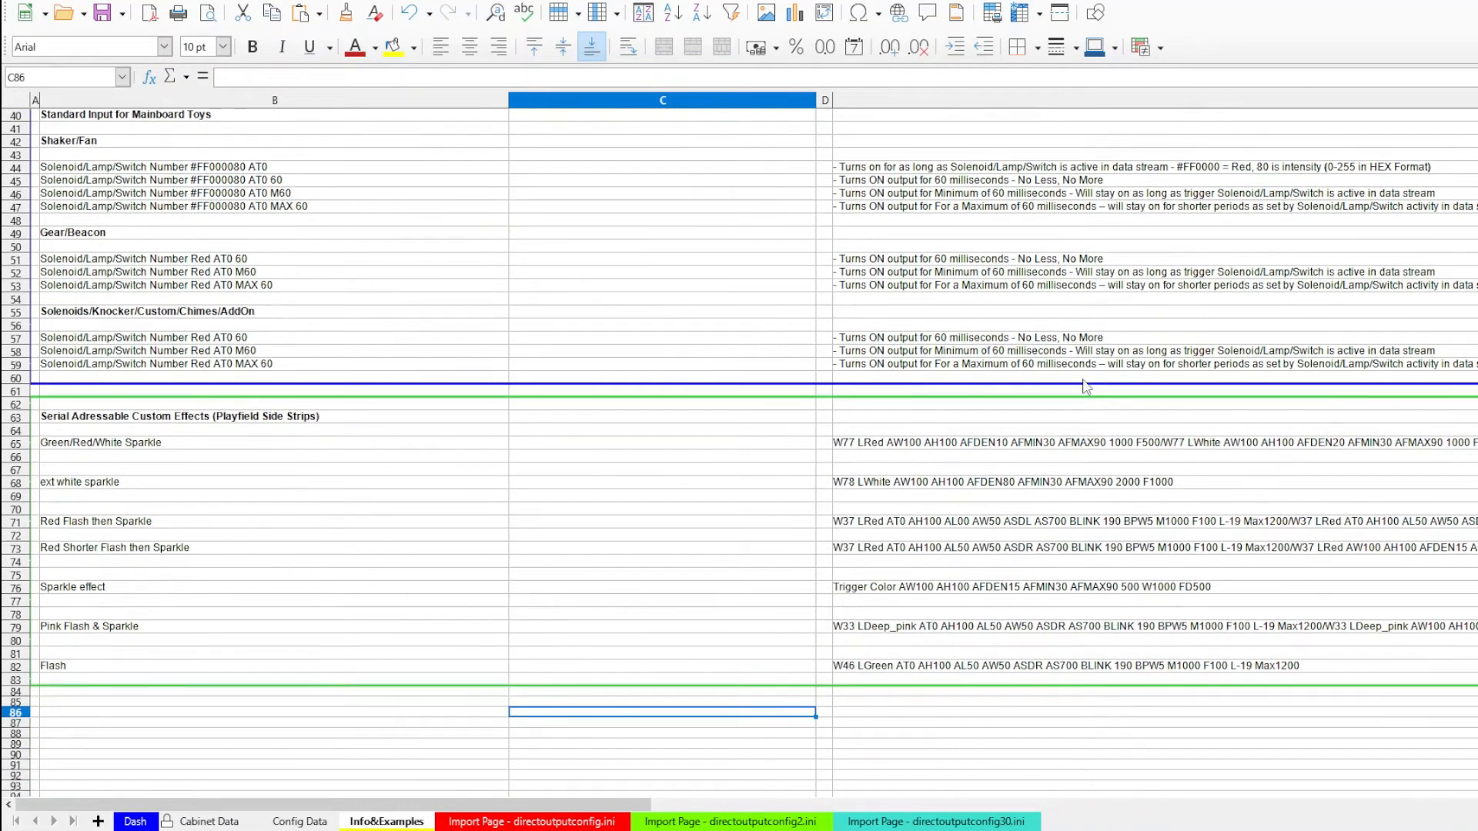
pyautogui.scroll(4, 1085, 385)
pyautogui.scroll(1, 1085, 385)
pyautogui.scroll(8, 1085, 384)
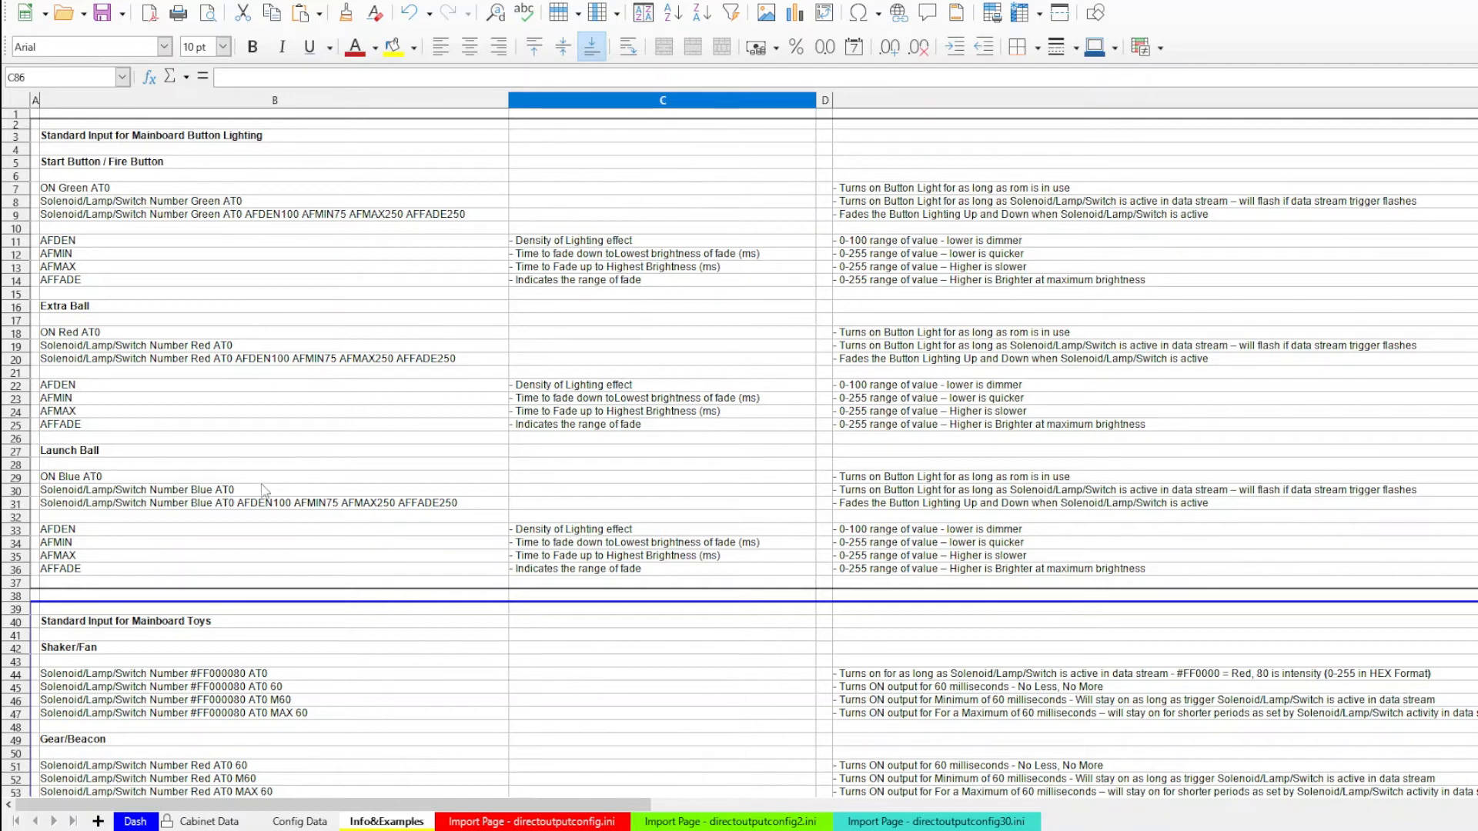
pyautogui.click(135, 823)
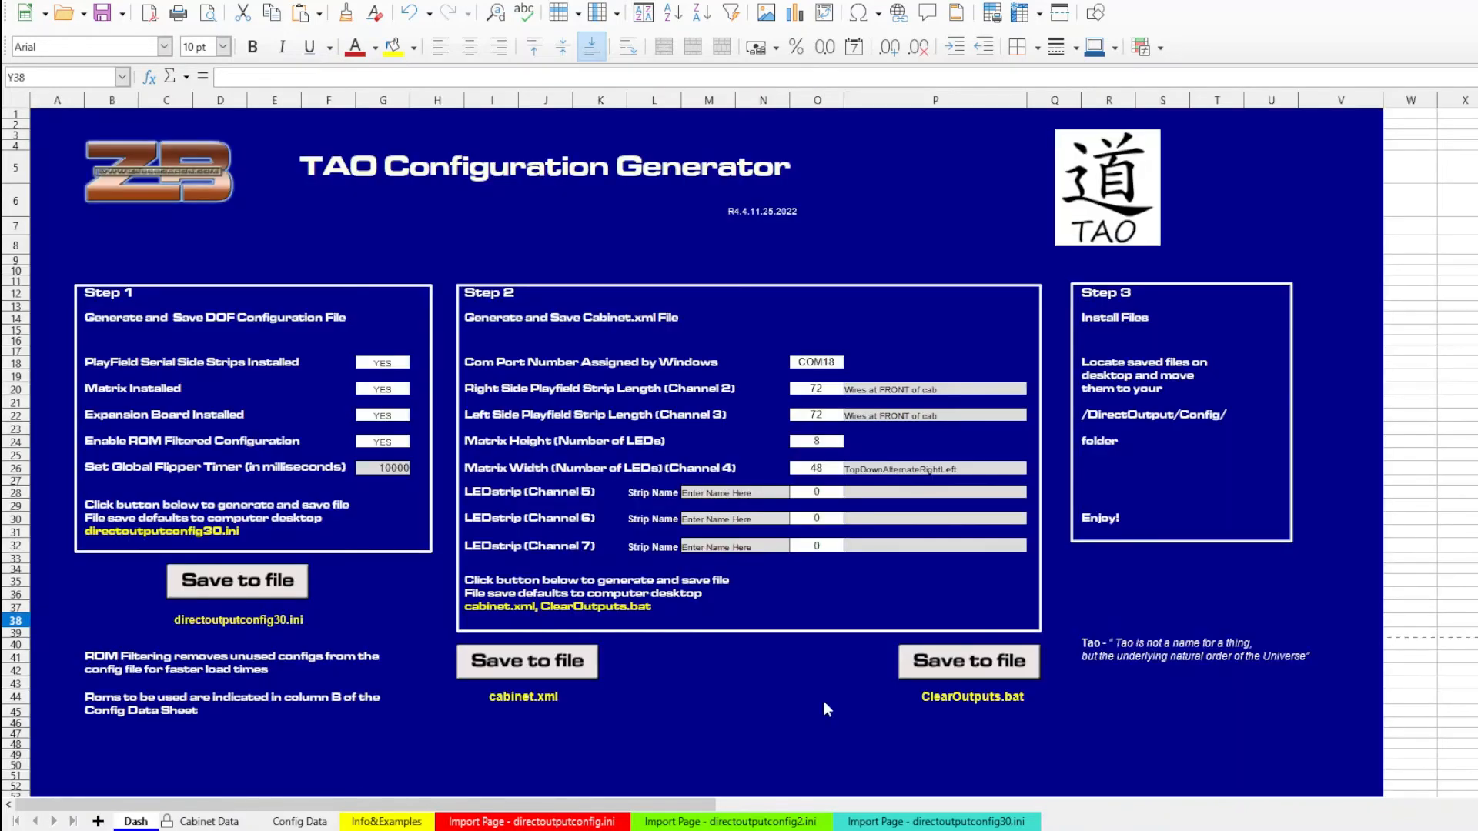